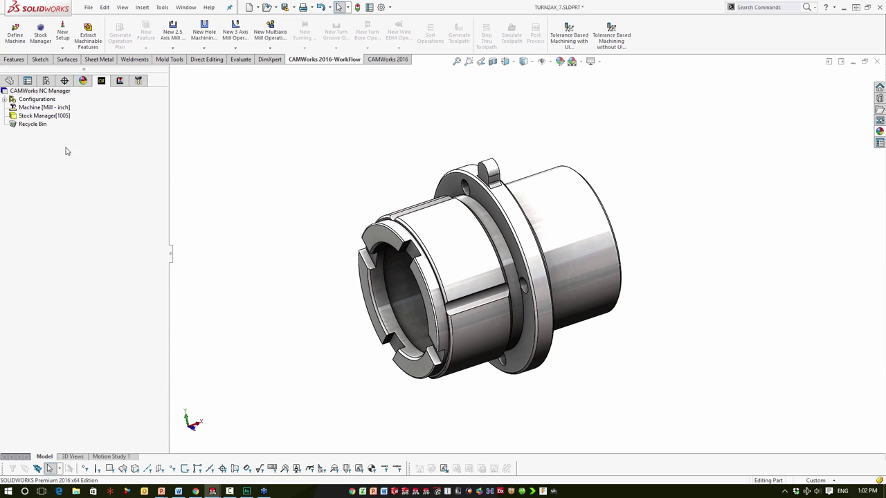
- Change the machine to Turn Single Turret - inch and keep the use of its sub-spindle enabled
{"action": "left_click", "coordinate": [56, 109]}
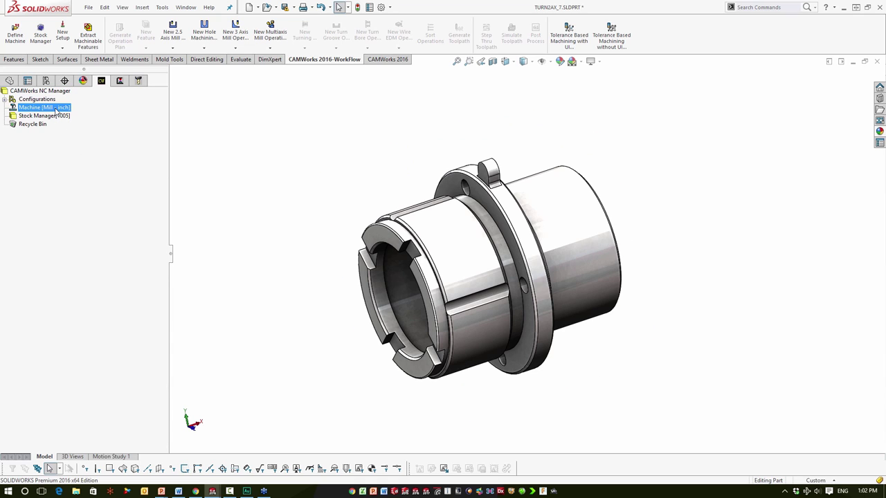
{"action": "double_click", "coordinate": [56, 109]}
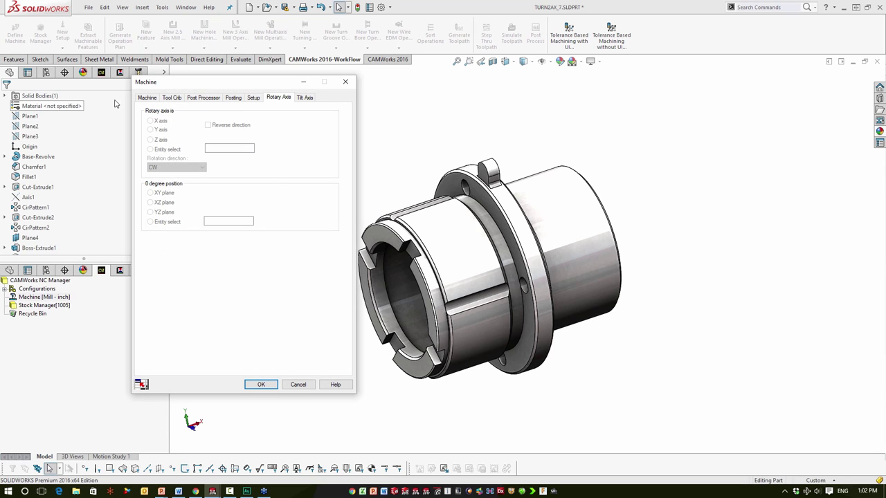
{"action": "left_click", "coordinate": [156, 98]}
{"action": "left_click_drag", "start_coordinate": [191, 86], "coordinate": [198, 86]}
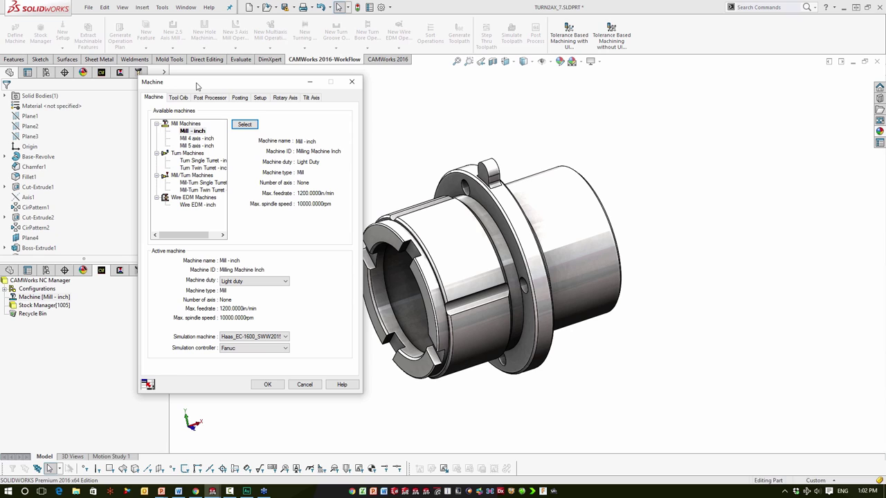
{"action": "left_click", "coordinate": [197, 162]}
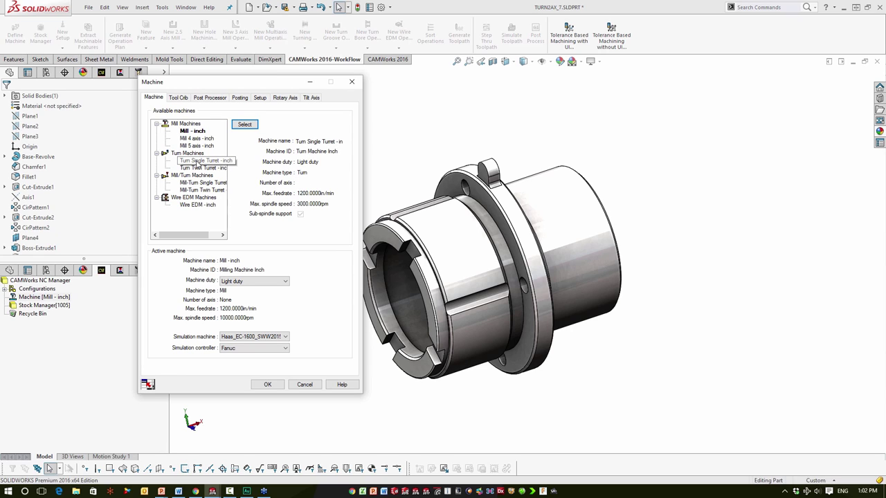
{"action": "left_click", "coordinate": [250, 127]}
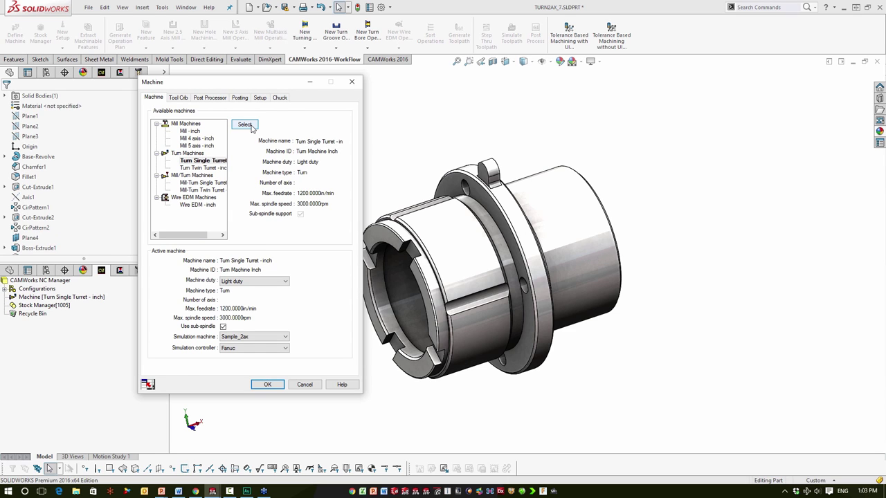
{"action": "left_click", "coordinate": [223, 328]}
{"action": "left_click", "coordinate": [224, 328]}
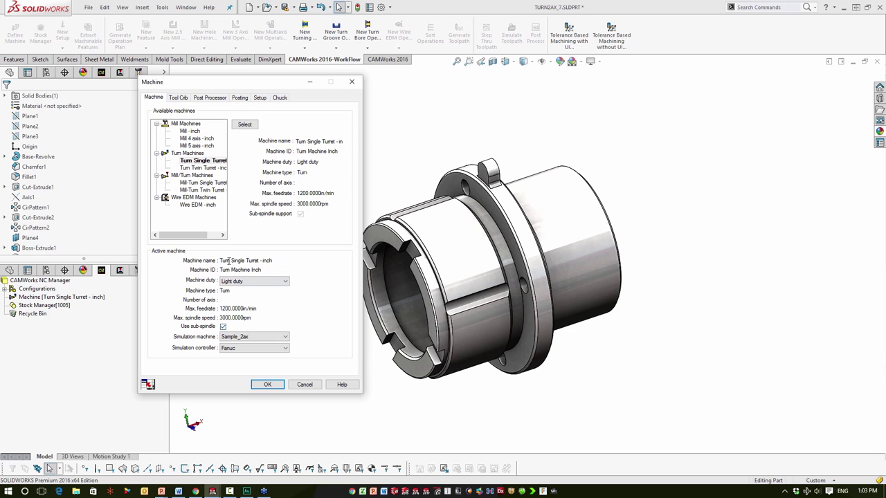
- Edit the main spindle chuck in the machine definition and choose the 8in_3Step_Chuck
{"action": "left_click", "coordinate": [280, 98]}
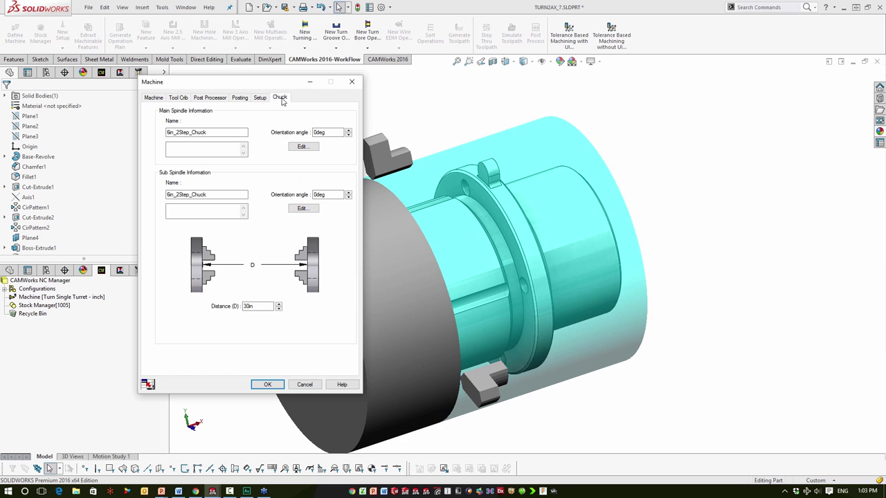
{"action": "left_click_drag", "start_coordinate": [276, 84], "coordinate": [233, 89]}
{"action": "middle_click_drag", "start_coordinate": [487, 231], "coordinate": [418, 261]}
{"action": "scroll", "coordinate": [418, 262], "scroll_direction": "down", "scroll_amount": 2}
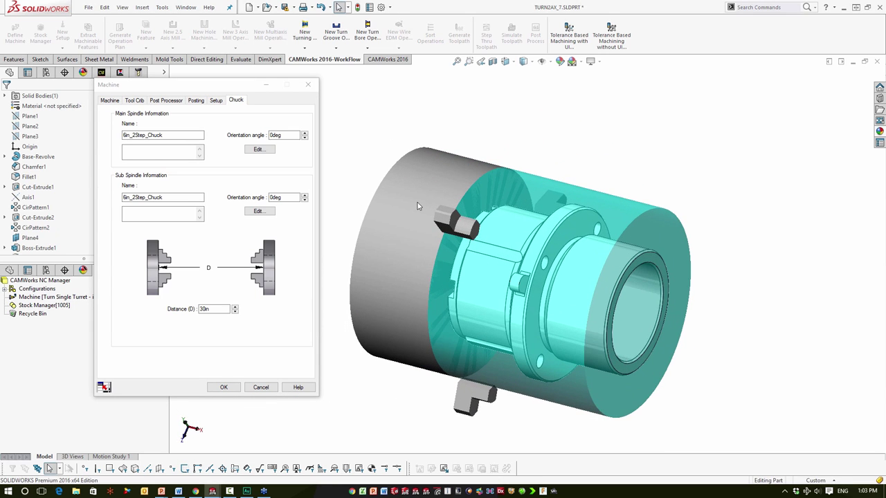
{"action": "left_click", "coordinate": [259, 150]}
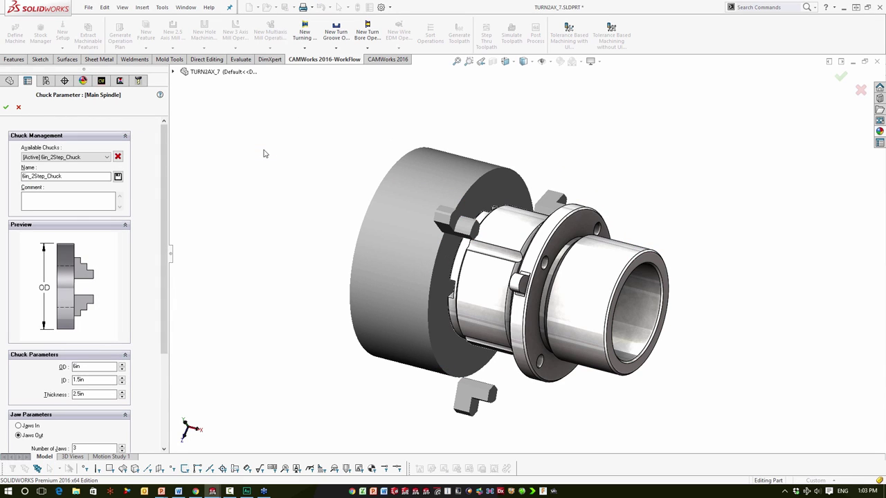
{"action": "left_click", "coordinate": [106, 158]}
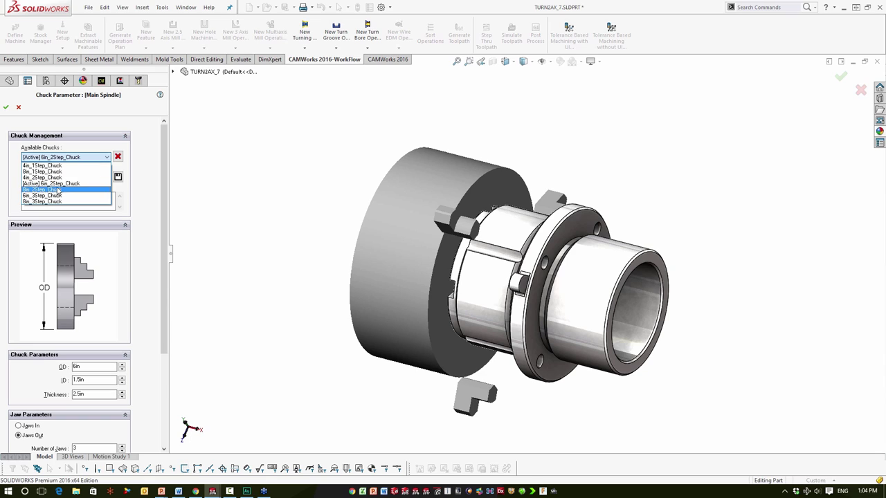
{"action": "left_click", "coordinate": [43, 201]}
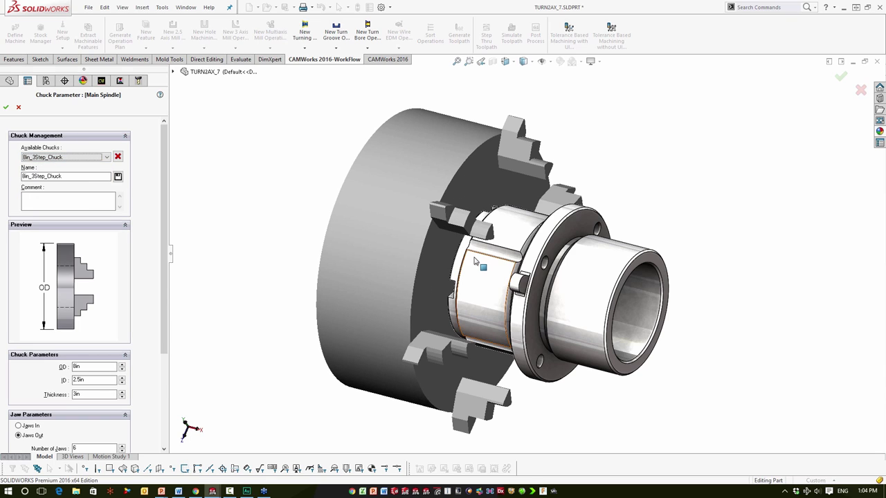
- Set the outside diameter of the main spindle chuck to 10 in
{"action": "left_click_drag", "start_coordinate": [164, 187], "coordinate": [163, 271]}
{"action": "double_click", "coordinate": [78, 243]}
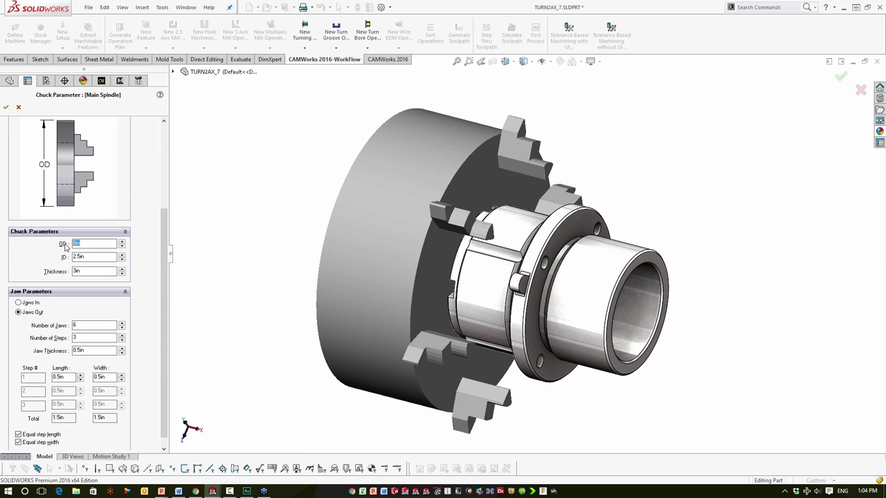
{"action": "type", "text": "10"}
{"action": "left_click", "coordinate": [73, 256]}
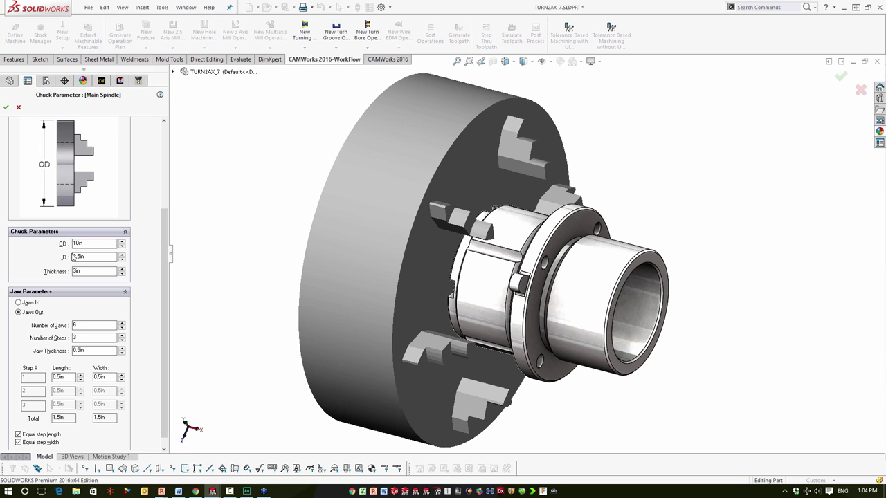
{"action": "scroll", "coordinate": [160, 274], "scroll_direction": "down", "scroll_amount": 1}
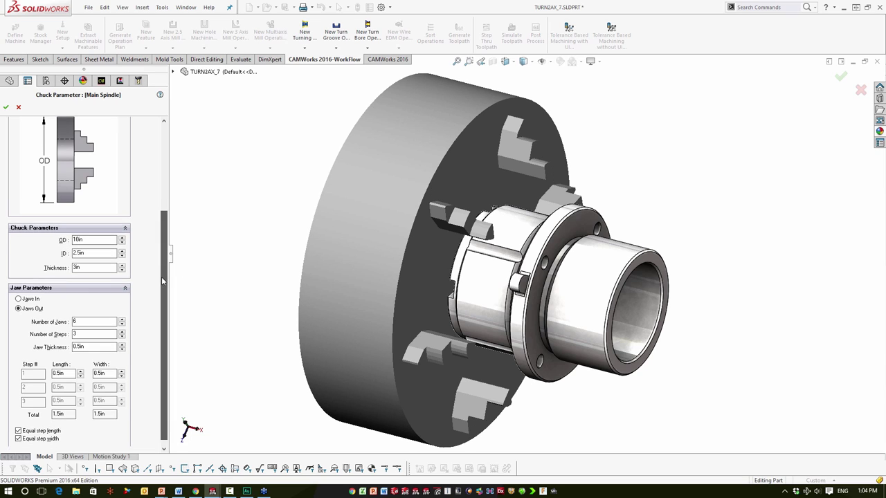
- Give the main spindle chuck 3 jaws with the Jaws Out orientation and accept the chuck parameters
{"action": "left_click", "coordinate": [18, 292]}
{"action": "left_click", "coordinate": [19, 302]}
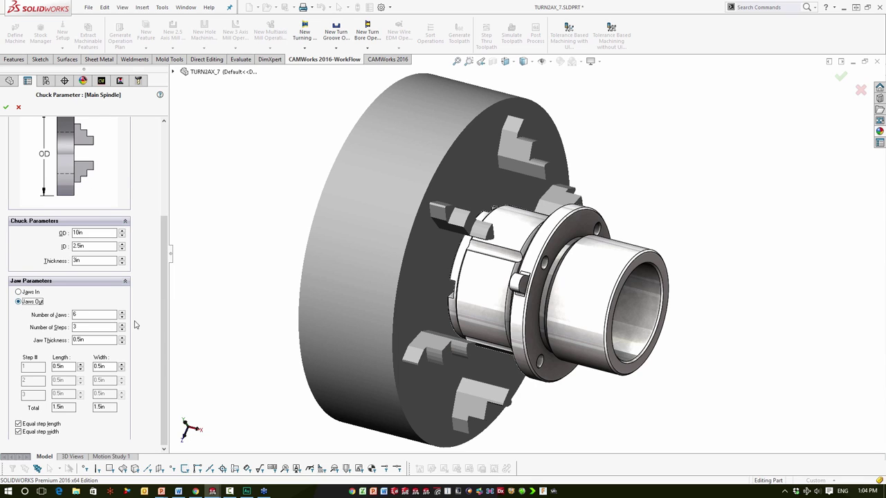
{"action": "left_click", "coordinate": [122, 318]}
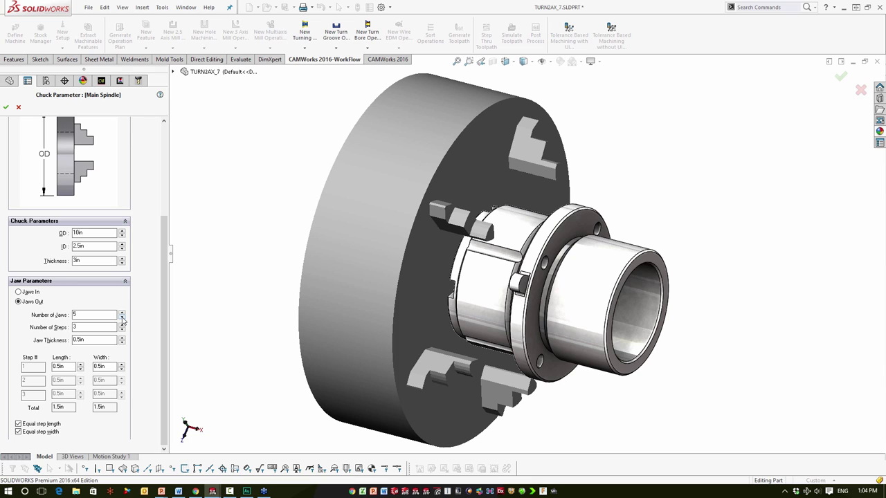
{"action": "left_click", "coordinate": [122, 319]}
{"action": "left_click", "coordinate": [122, 318]}
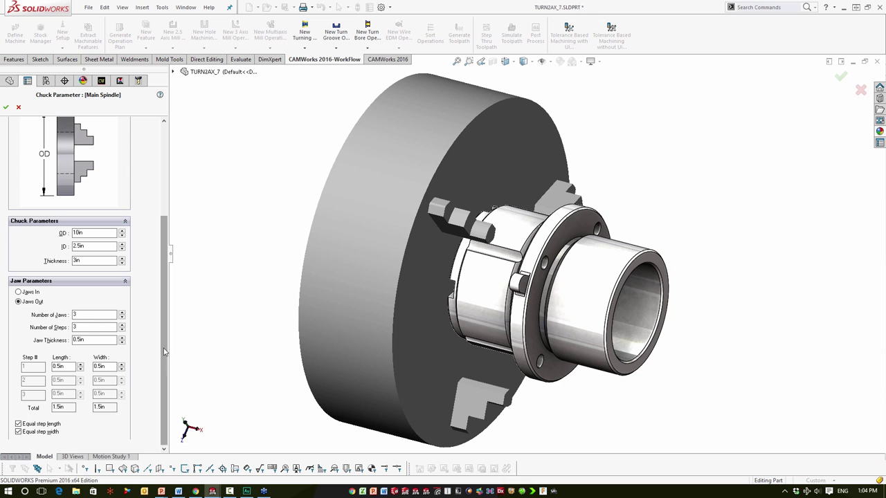
{"action": "mouse_move", "coordinate": [392, 262]}
{"action": "middle_mouse_down"}
{"action": "mouse_move", "coordinate": [372, 260]}
{"action": "mouse_move", "coordinate": [381, 268]}
{"action": "middle_mouse_up"}
{"action": "key", "text": "ctrl+7"}
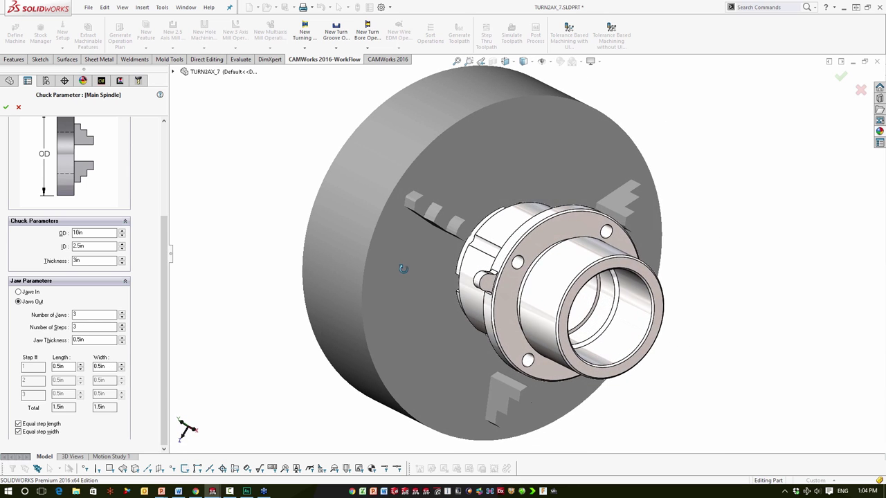
{"action": "left_click_drag", "start_coordinate": [165, 254], "coordinate": [157, 158]}
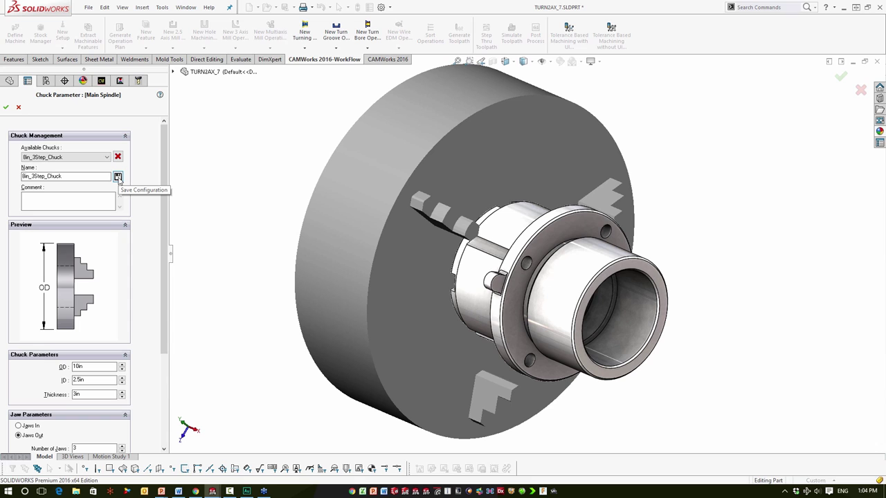
{"action": "left_click", "coordinate": [7, 108]}
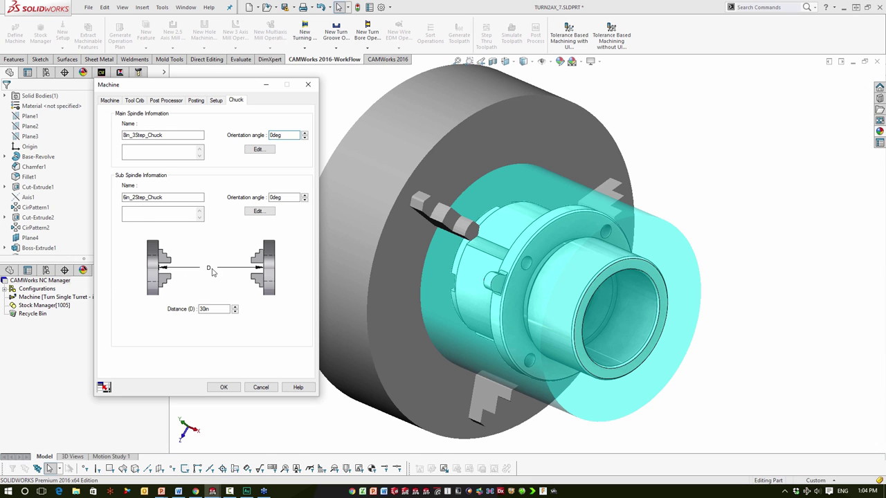
- Edit the sub spindle chuck, choosing the 8in_3Step_Chuck with an outside diameter of 10 in
{"action": "left_click", "coordinate": [258, 212]}
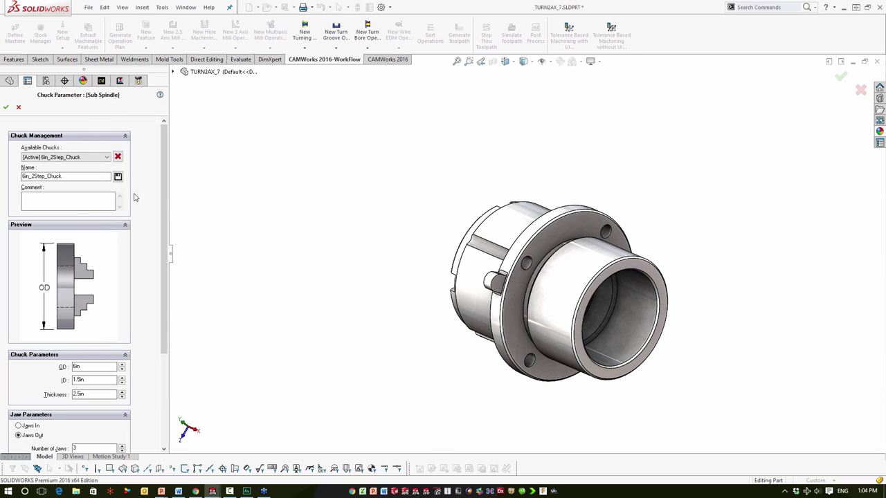
{"action": "left_click", "coordinate": [107, 157]}
{"action": "left_click", "coordinate": [74, 200]}
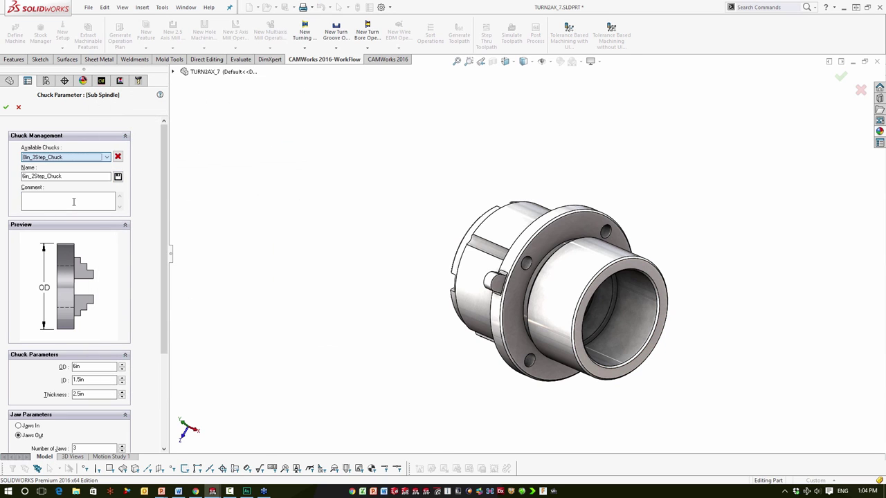
{"action": "left_click", "coordinate": [87, 366]}
{"action": "type", "text": "10"}
- Give the sub spindle chuck 3 jaws with the Jaws In orientation and accept the chuck parameters
{"action": "scroll", "coordinate": [151, 431], "scroll_direction": "down", "scroll_amount": 3}
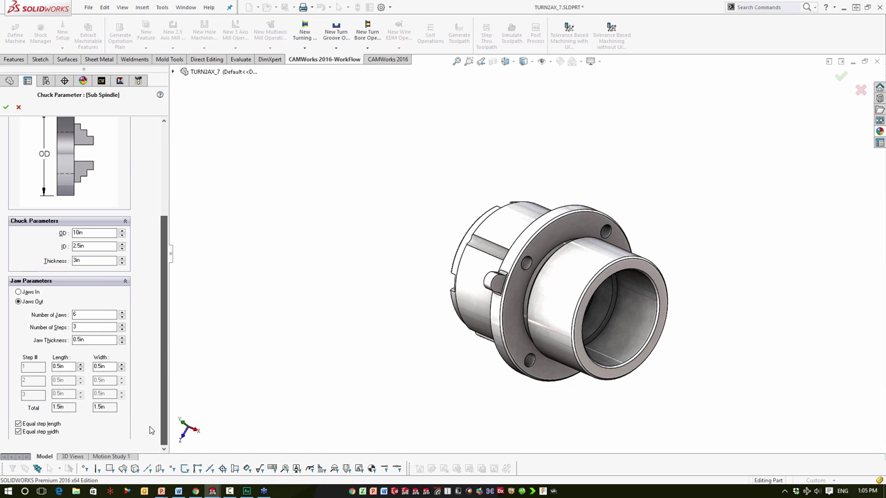
{"action": "double_click", "coordinate": [72, 315]}
{"action": "type", "text": "3"}
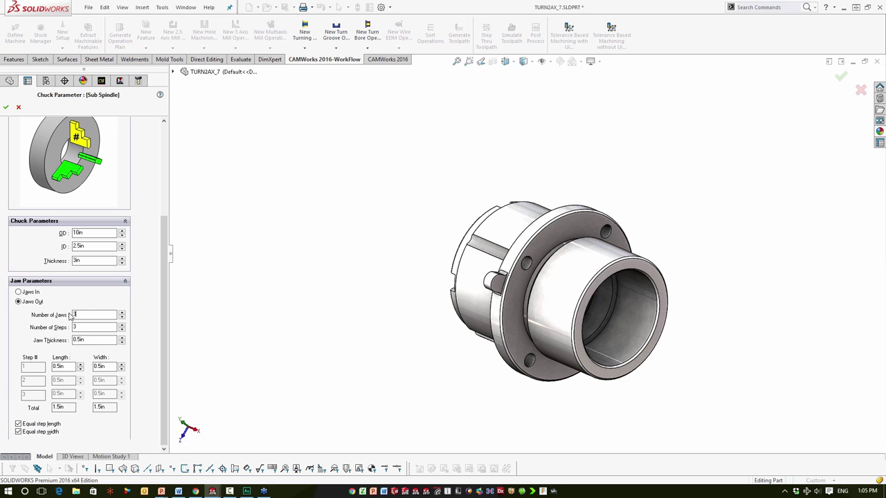
{"action": "left_click", "coordinate": [28, 291]}
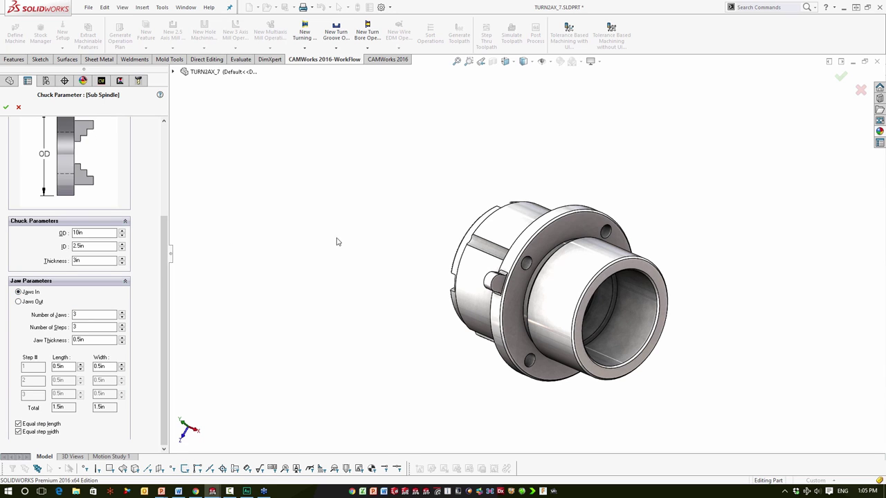
{"action": "middle_click_drag", "start_coordinate": [350, 259], "coordinate": [761, 392]}
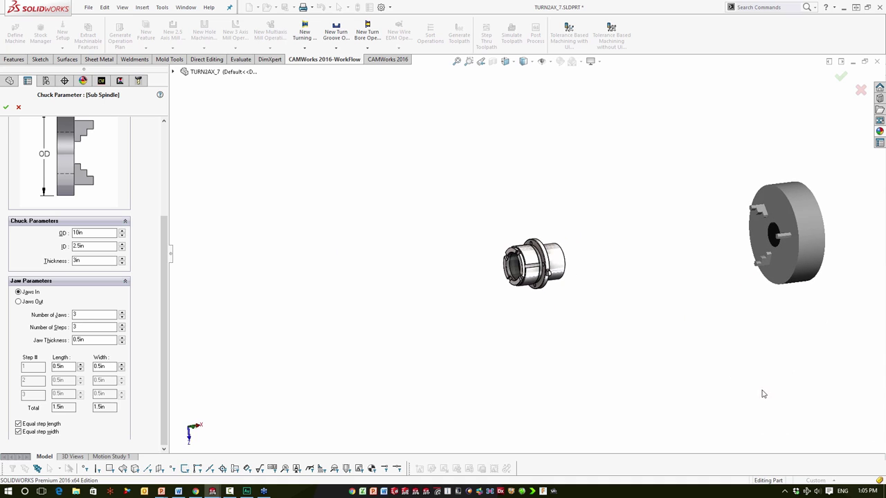
{"action": "left_click", "coordinate": [5, 104]}
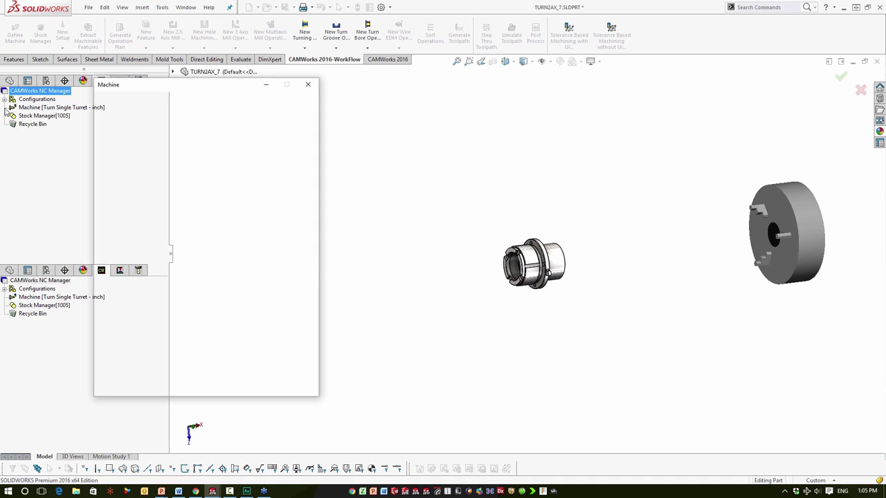
- Try a distance of 18 in between the main and sub spindle chucks
{"action": "left_click", "coordinate": [208, 310]}
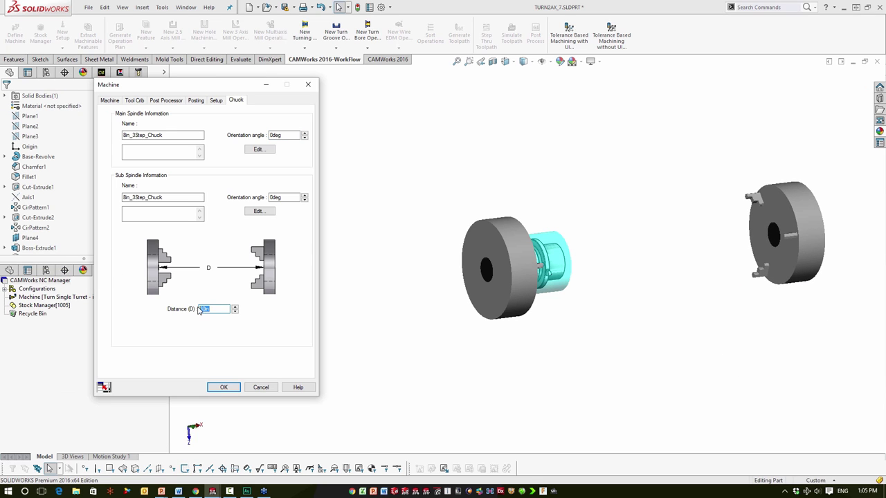
{"action": "middle_click_drag", "start_coordinate": [620, 254], "coordinate": [600, 252]}
{"action": "left_click_drag", "start_coordinate": [231, 309], "coordinate": [200, 310]}
{"action": "type", "text": "18"}
{"action": "left_click", "coordinate": [473, 143]}
- Set the distance between the two spindle chucks to 30 in and accept the machine definition
{"action": "left_click_drag", "start_coordinate": [229, 309], "coordinate": [197, 313]}
{"action": "type", "text": "30"}
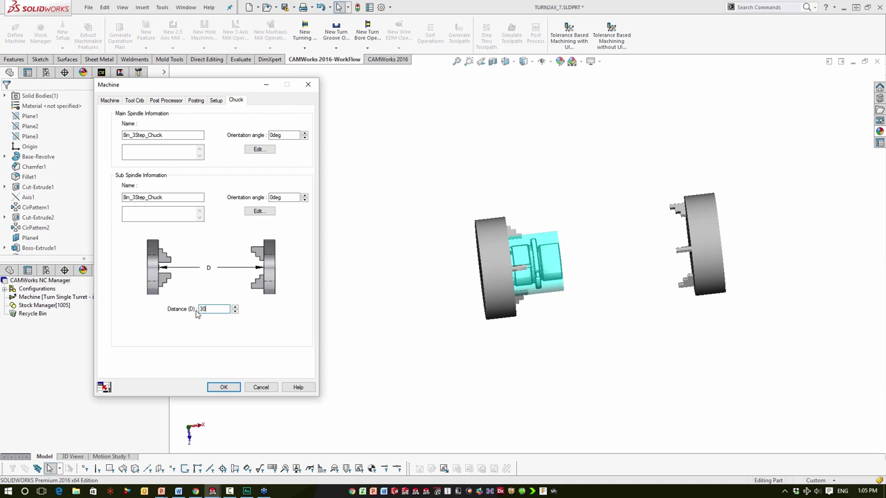
{"action": "left_click", "coordinate": [402, 282]}
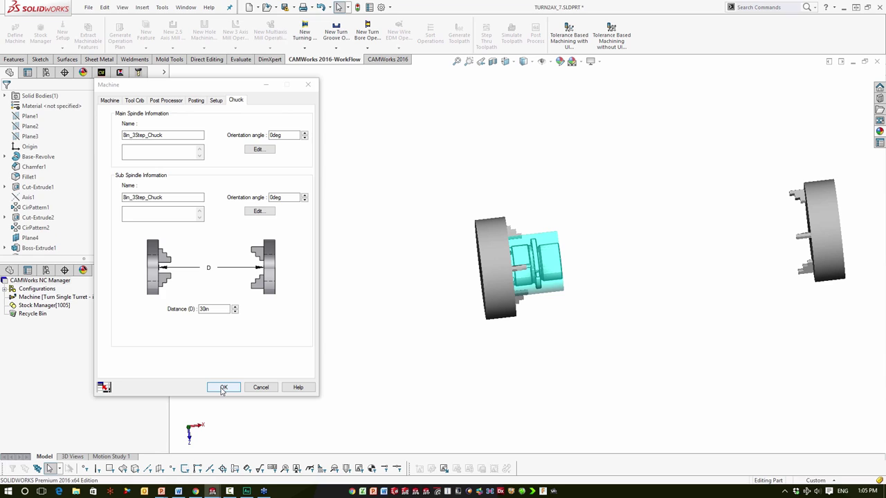
{"action": "left_click", "coordinate": [223, 387]}
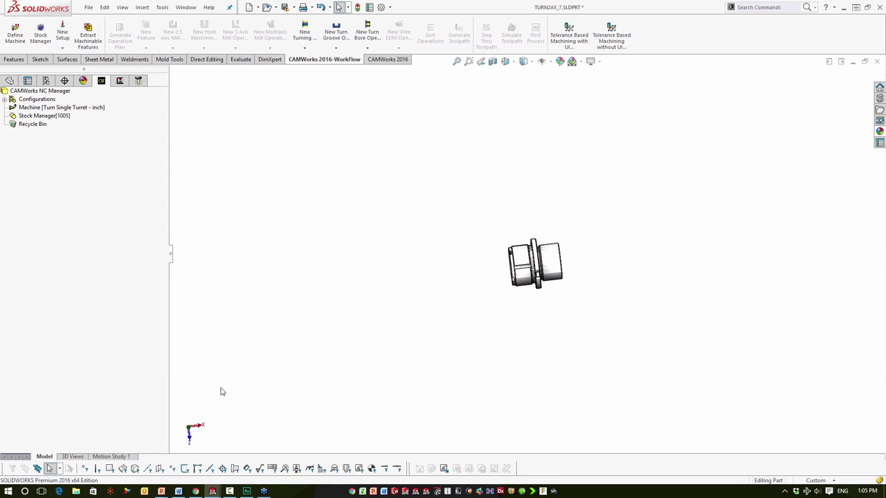
- Open the stock definition for the part and set the stock material to 6061-T6
{"action": "scroll", "coordinate": [547, 263], "scroll_direction": "down", "scroll_amount": 3}
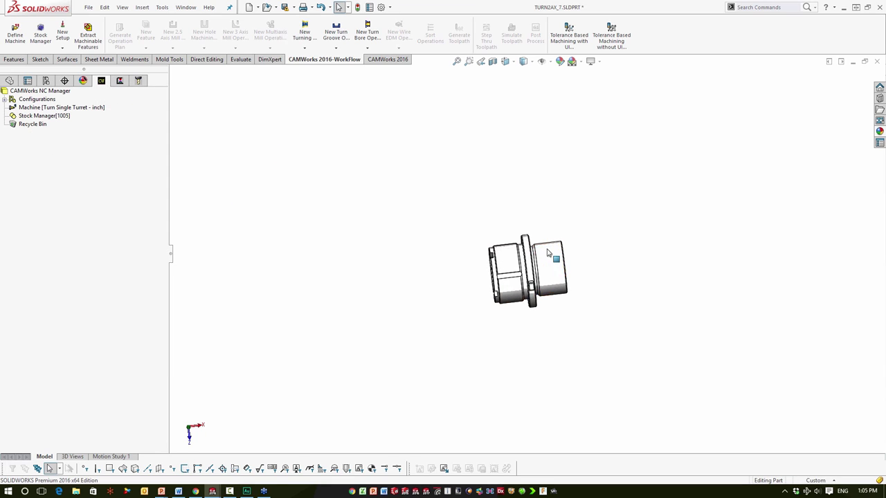
{"action": "double_click", "coordinate": [62, 116]}
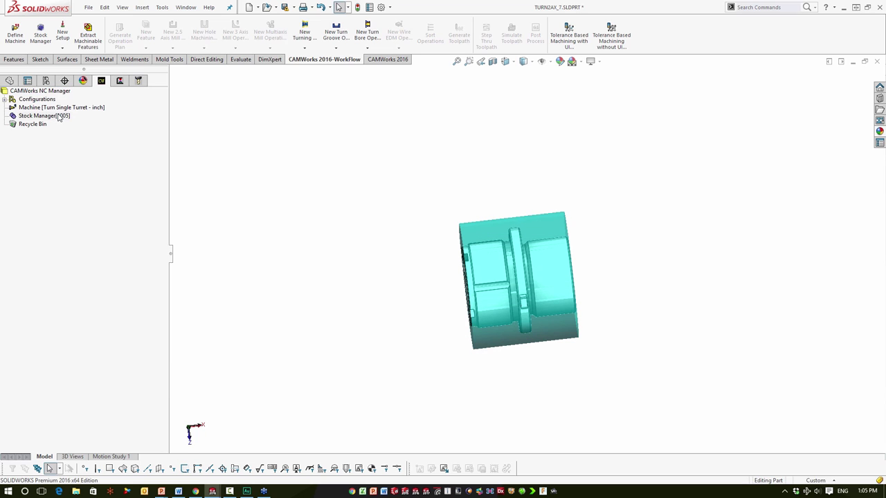
{"action": "middle_click_drag", "start_coordinate": [543, 237], "coordinate": [543, 305]}
{"action": "scroll", "coordinate": [538, 283], "scroll_direction": "down", "scroll_amount": 2}
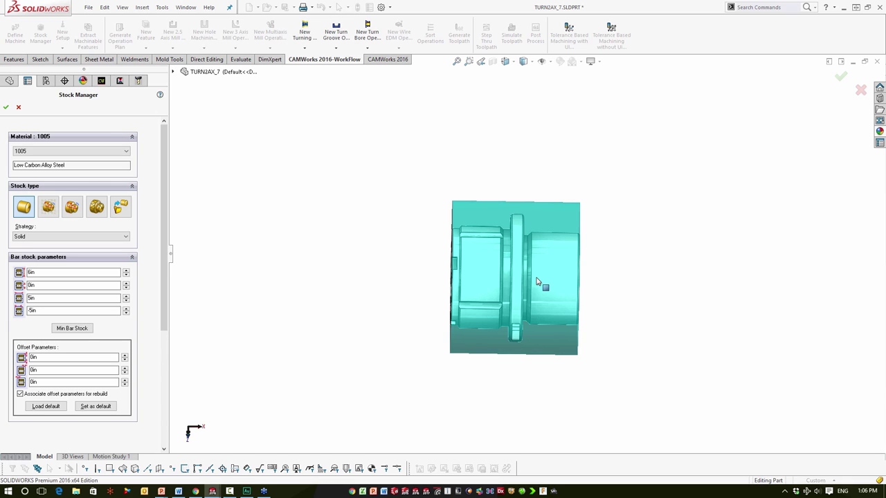
{"action": "middle_click_drag", "start_coordinate": [456, 275], "coordinate": [434, 285]}
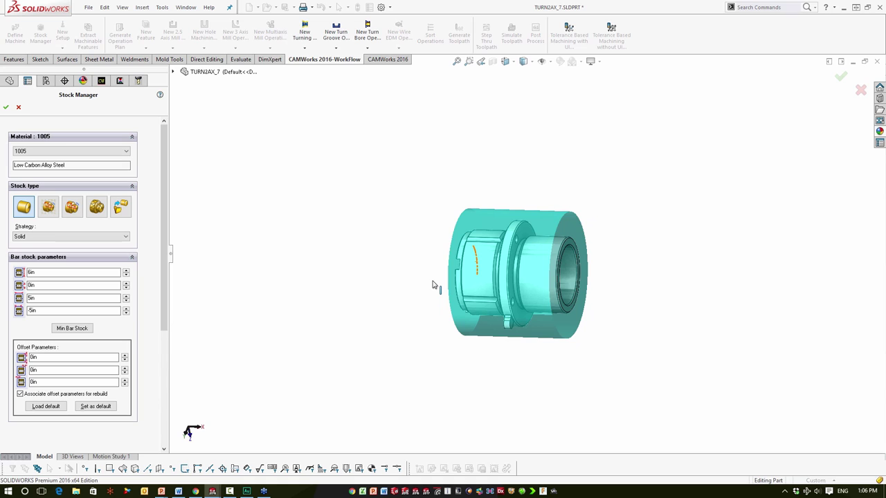
{"action": "left_click", "coordinate": [121, 151]}
{"action": "left_click", "coordinate": [72, 253]}
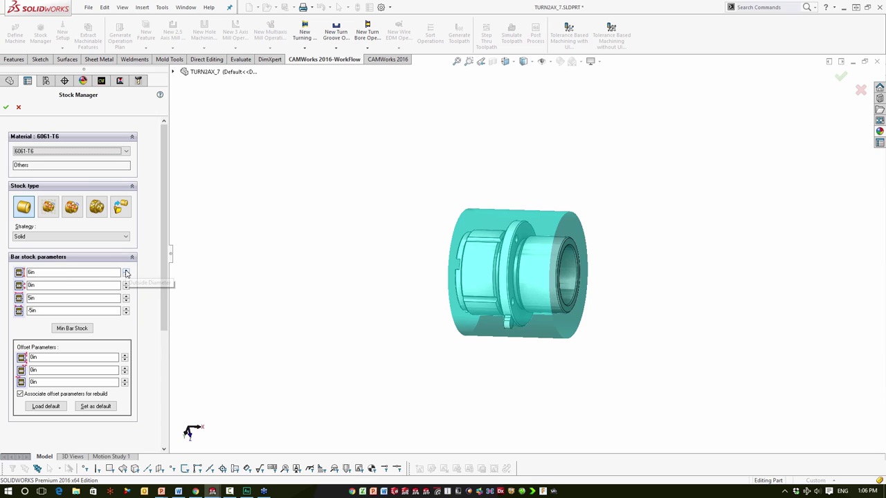
- Set the bar stock's outside diameter to 7 in and its inside diameter to 2 in
{"action": "left_click", "coordinate": [46, 271]}
{"action": "left_click_drag", "start_coordinate": [46, 271], "coordinate": [22, 267]}
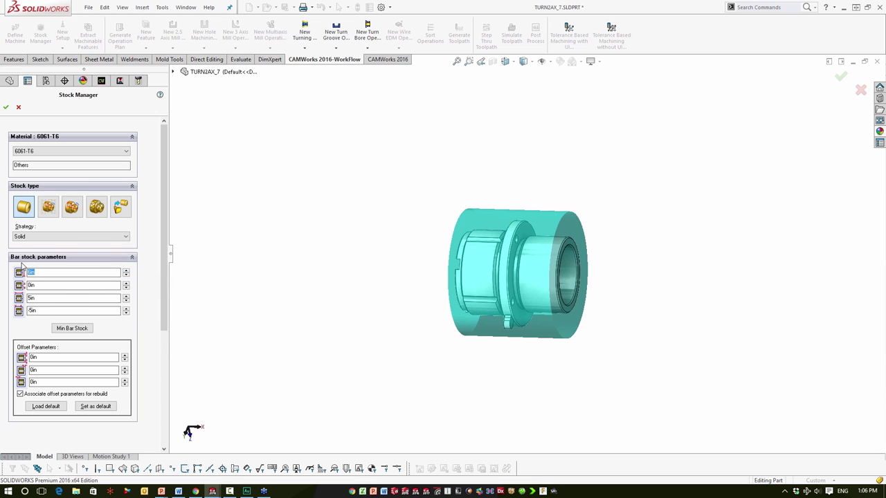
{"action": "type", "text": "7"}
{"action": "key", "text": "Tab"}
{"action": "middle_click_drag", "start_coordinate": [605, 302], "coordinate": [512, 305]}
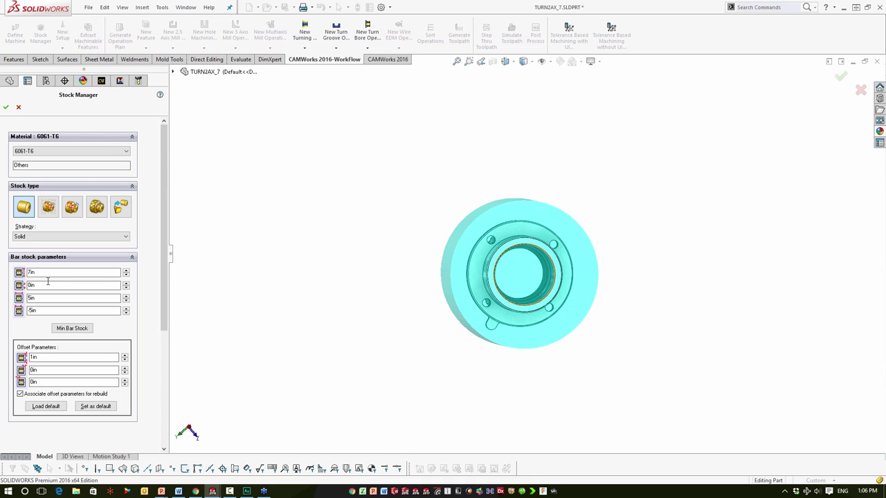
{"action": "type", "text": "2"}
{"action": "middle_click_drag", "start_coordinate": [461, 249], "coordinate": [519, 281]}
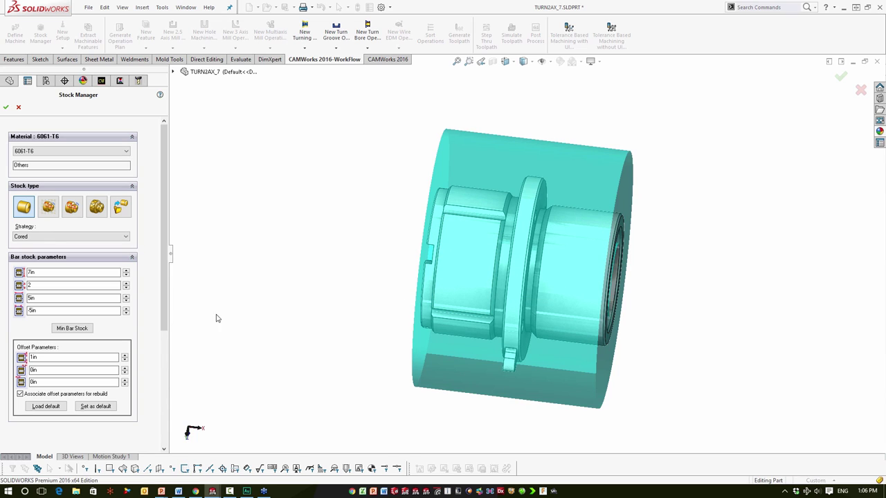
- Set the bar stock length to 5.2 in and the back of stock absolute to -5.1 in, and accept the stock
{"action": "double_click", "coordinate": [49, 298]}
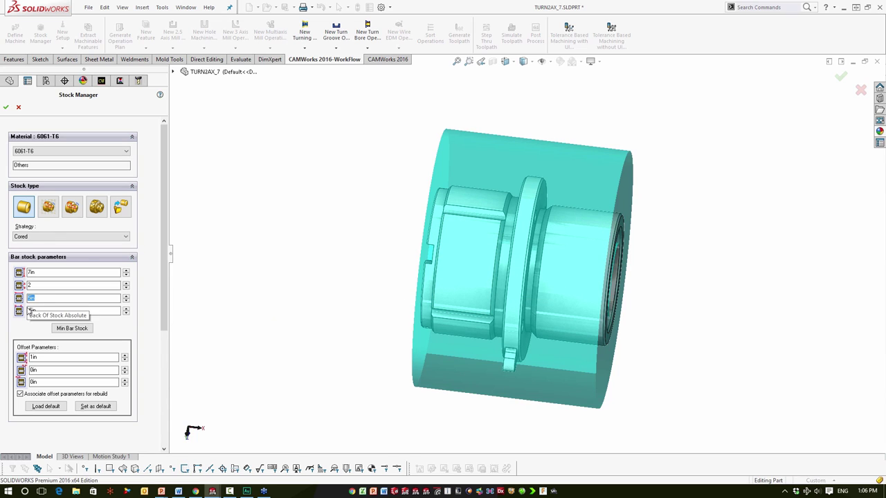
{"action": "type", "text": "5.2"}
{"action": "key", "text": "Return"}
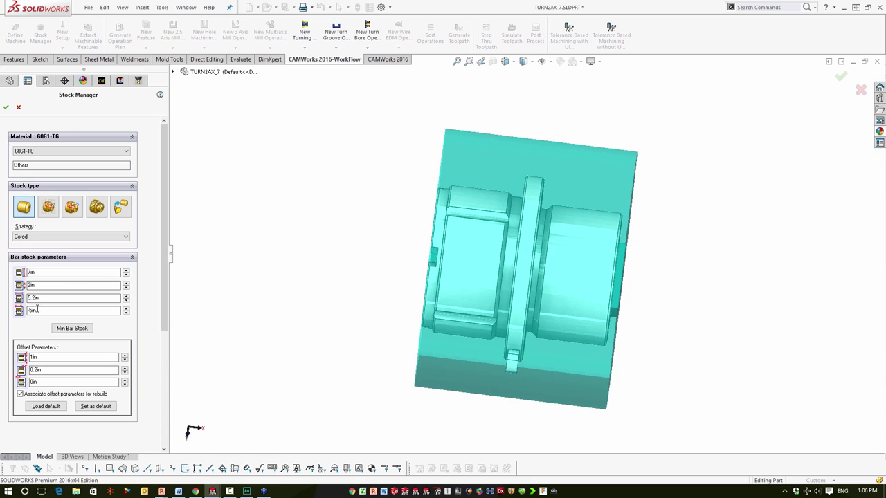
{"action": "left_click", "coordinate": [126, 313]}
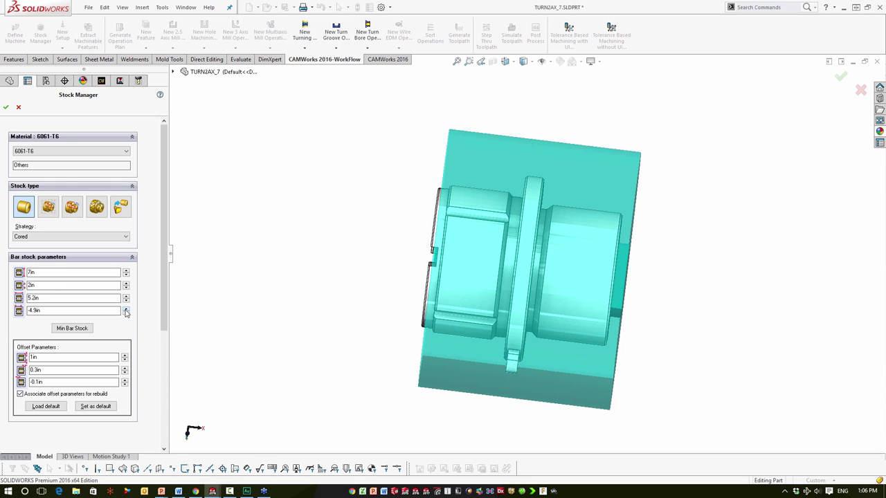
{"action": "left_click", "coordinate": [125, 308]}
{"action": "left_click", "coordinate": [125, 308]}
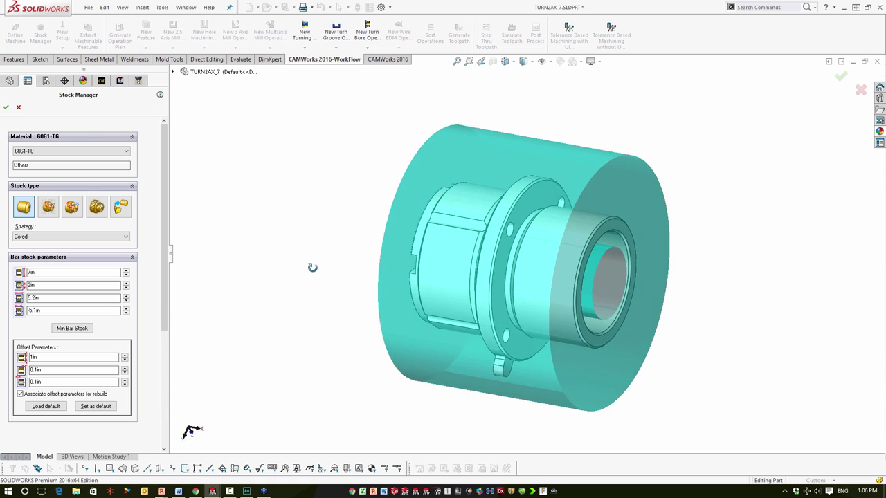
{"action": "left_click", "coordinate": [6, 107]}
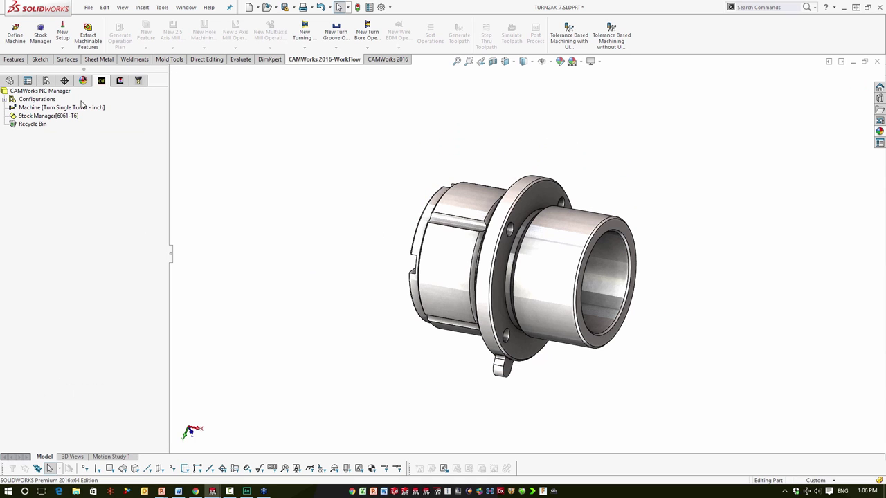
- Set the machine's chuck display to Shaded from the operation tree and view the main and sub spindle chucks around the part
{"action": "left_click", "coordinate": [119, 82]}
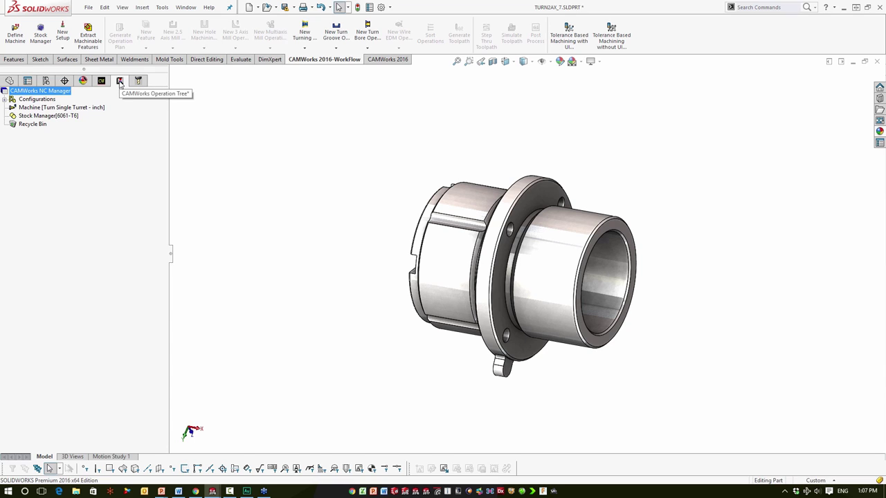
{"action": "right_click", "coordinate": [80, 109]}
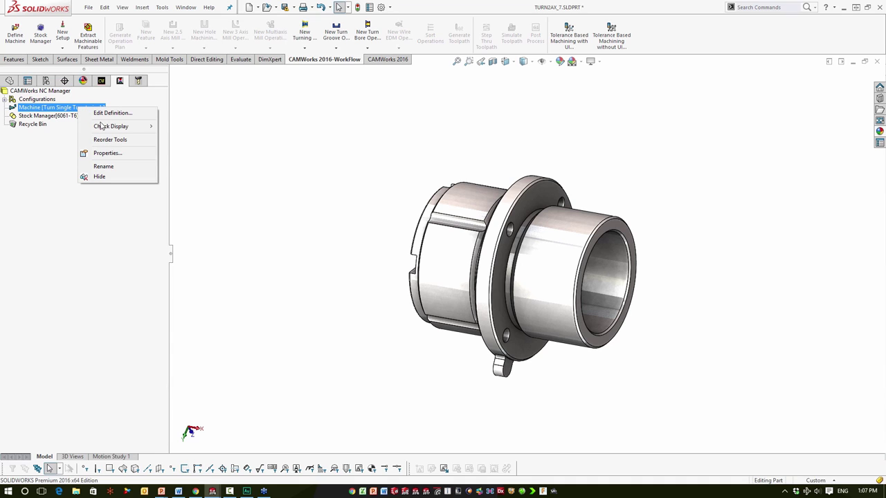
{"action": "mouse_move", "coordinate": [105, 128]}
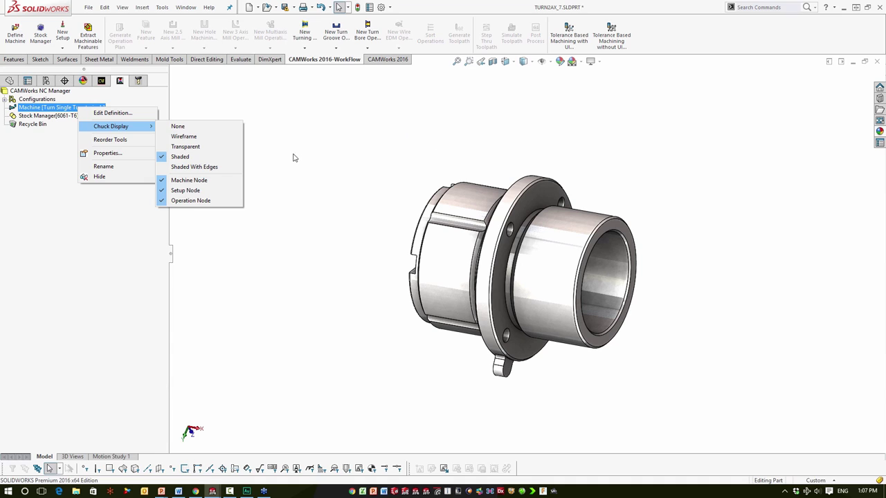
{"action": "left_click", "coordinate": [181, 158]}
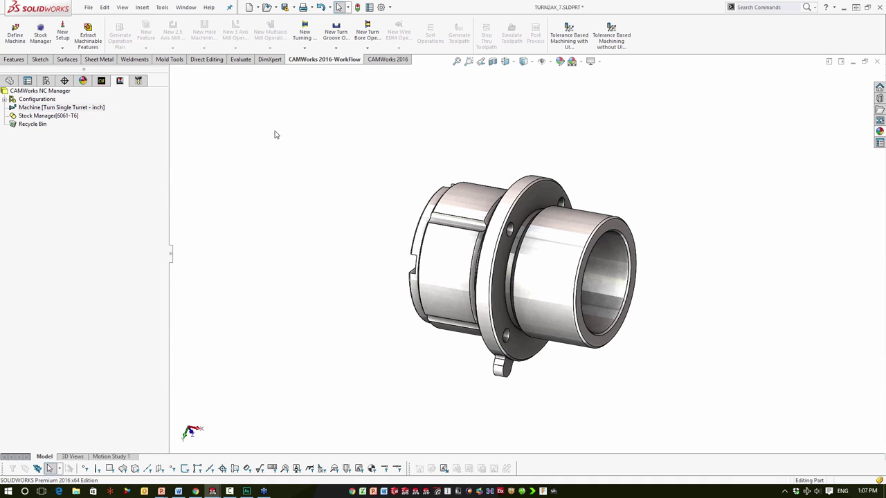
{"action": "middle_click_drag", "start_coordinate": [420, 272], "coordinate": [458, 277]}
{"action": "scroll", "coordinate": [459, 277], "scroll_direction": "up", "scroll_amount": 5}
{"action": "scroll", "coordinate": [516, 272], "scroll_direction": "up", "scroll_amount": 3}
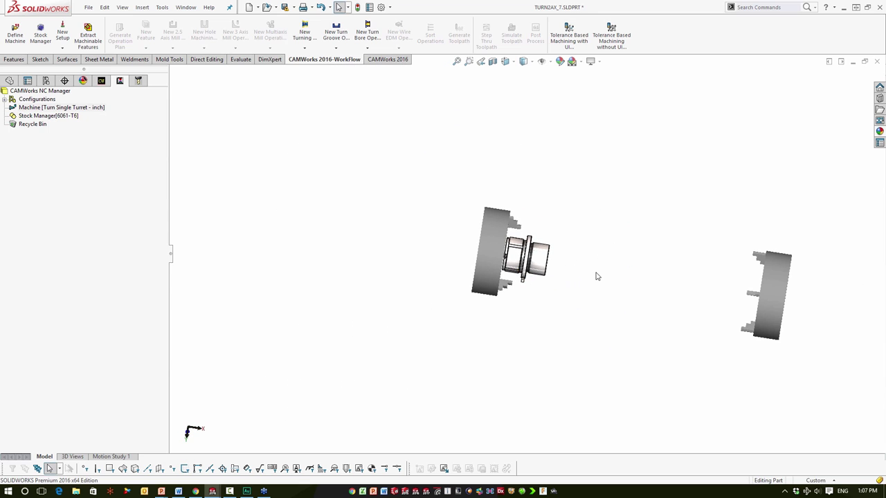
{"action": "middle_click_drag", "start_coordinate": [624, 278], "coordinate": [446, 287]}
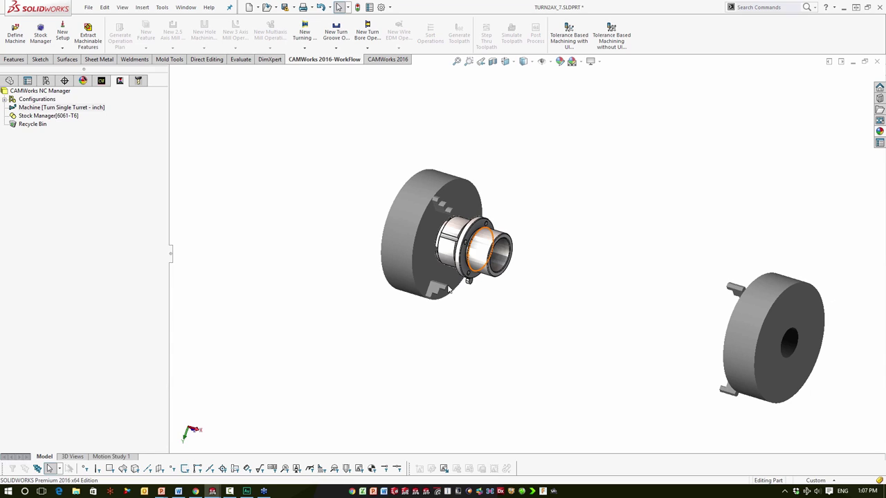
- Extract the machinable turning features of the part
{"action": "left_click", "coordinate": [88, 38]}
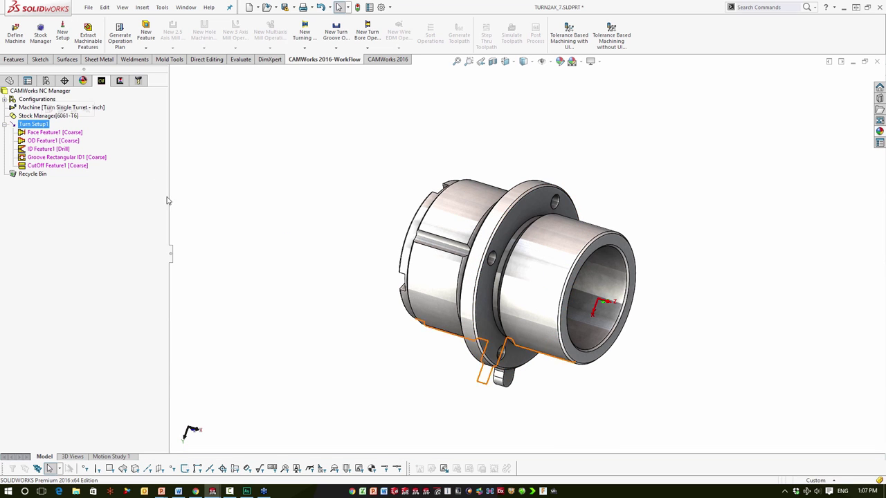
{"action": "middle_click_drag", "start_coordinate": [595, 236], "coordinate": [584, 149]}
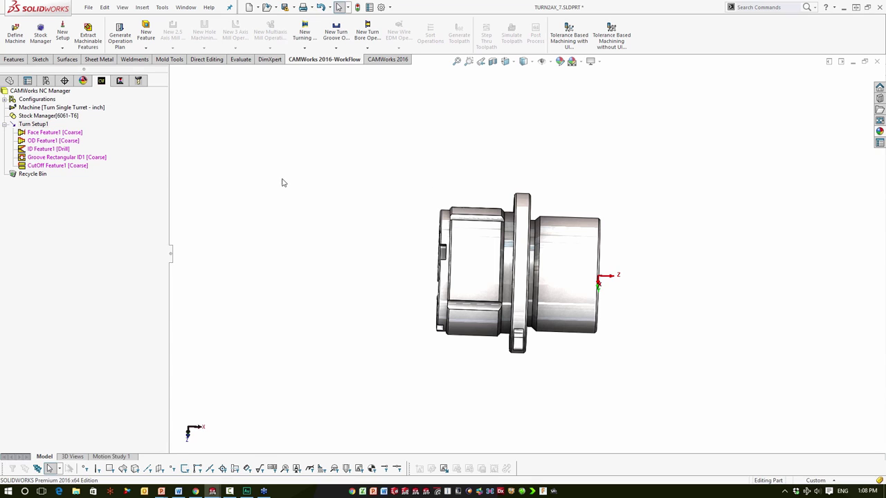
- Examine the profiles of the extracted face, OD and ID features on the part
{"action": "middle_click_drag", "start_coordinate": [473, 344], "coordinate": [438, 338]}
{"action": "scroll", "coordinate": [635, 290], "scroll_direction": "down", "scroll_amount": 5}
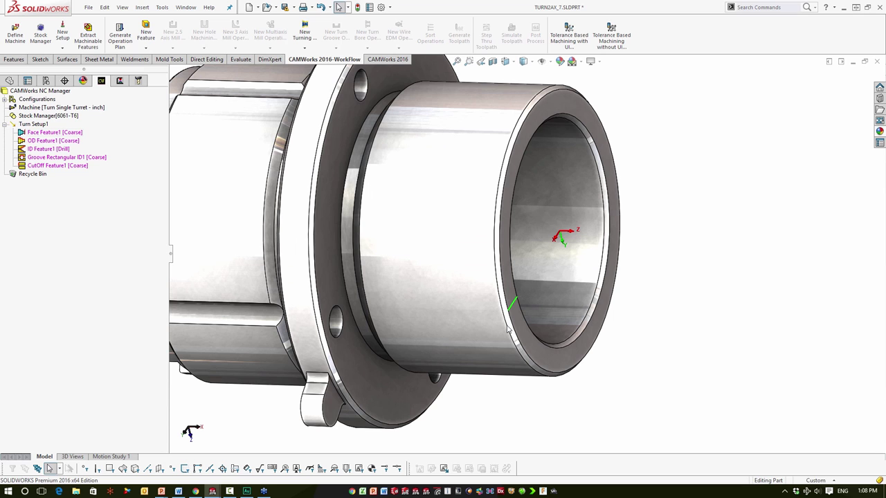
{"action": "left_click", "coordinate": [53, 140]}
{"action": "scroll", "coordinate": [364, 243], "scroll_direction": "up", "scroll_amount": 4}
{"action": "middle_click_drag", "start_coordinate": [365, 244], "coordinate": [448, 121]}
{"action": "scroll", "coordinate": [448, 121], "scroll_direction": "down", "scroll_amount": 3}
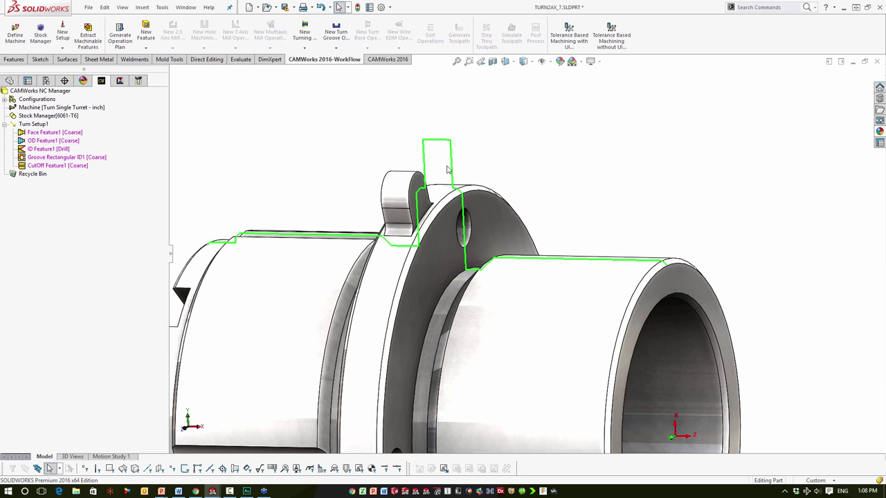
{"action": "scroll", "coordinate": [447, 169], "scroll_direction": "up", "scroll_amount": 5}
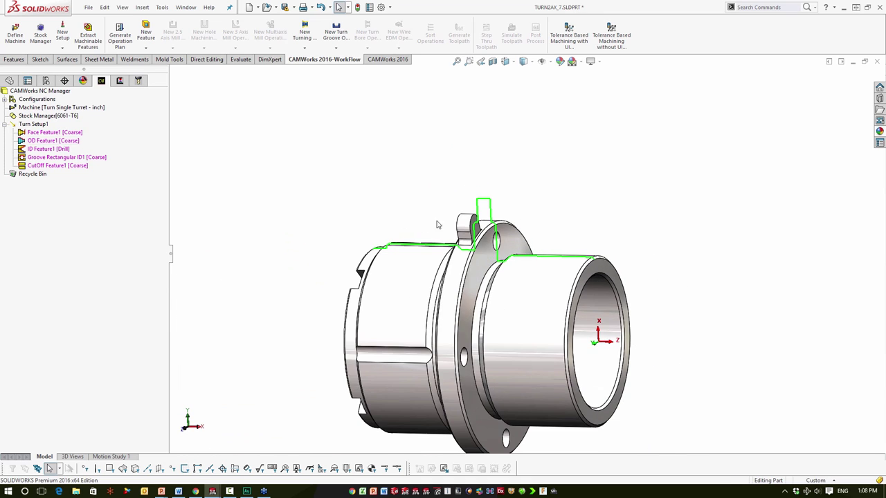
{"action": "left_click", "coordinate": [47, 149]}
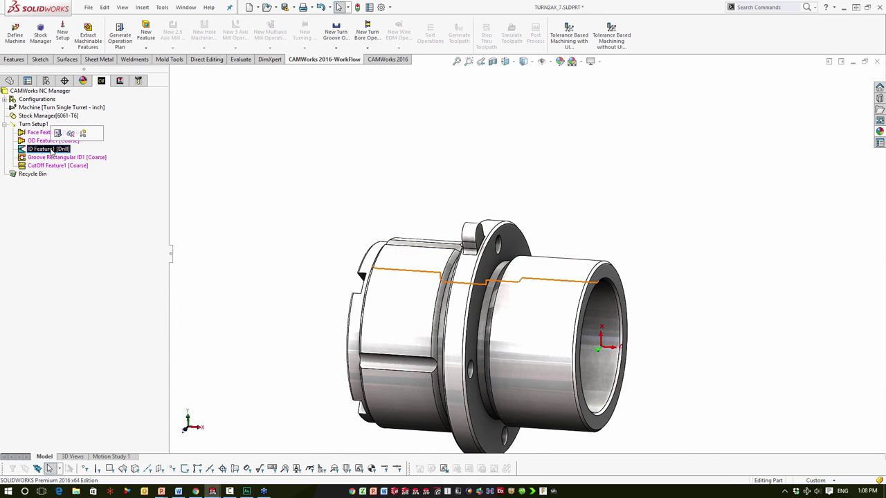
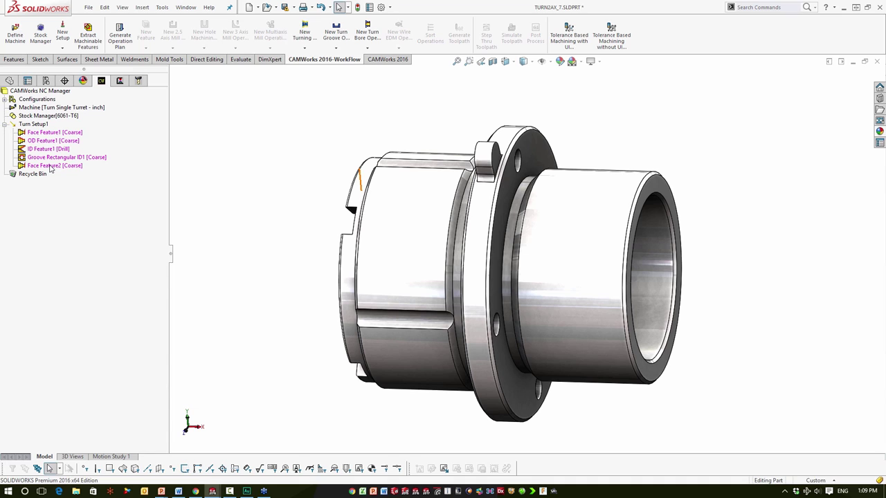
- Assign Face Feature2 at the back end of the part to the sub spindle and accept the feature
{"action": "double_click", "coordinate": [51, 167]}
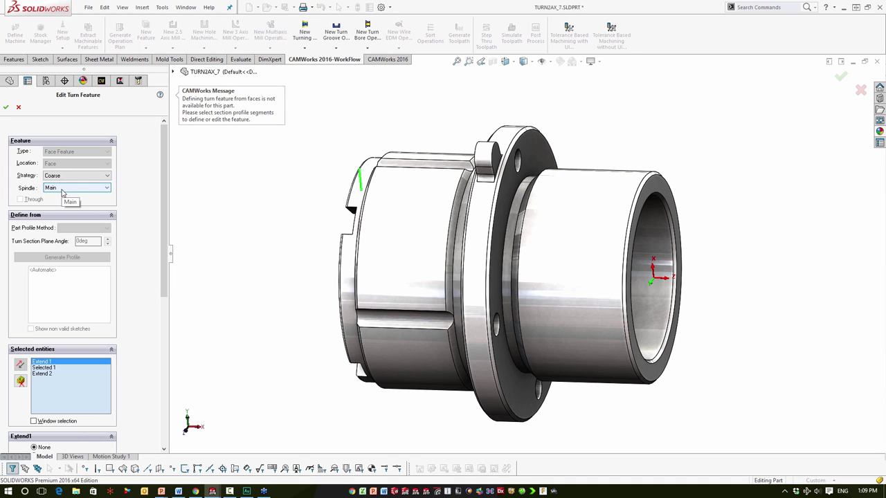
{"action": "left_click", "coordinate": [62, 189]}
{"action": "left_click", "coordinate": [62, 206]}
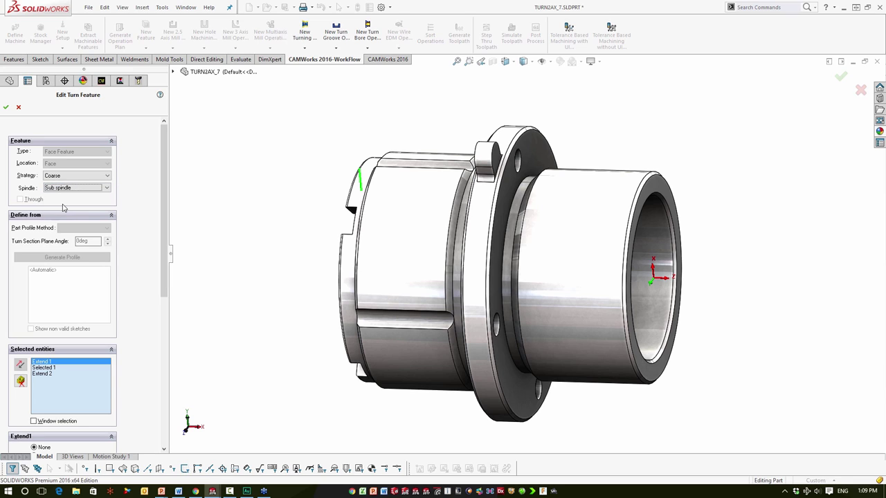
{"action": "left_click", "coordinate": [6, 107]}
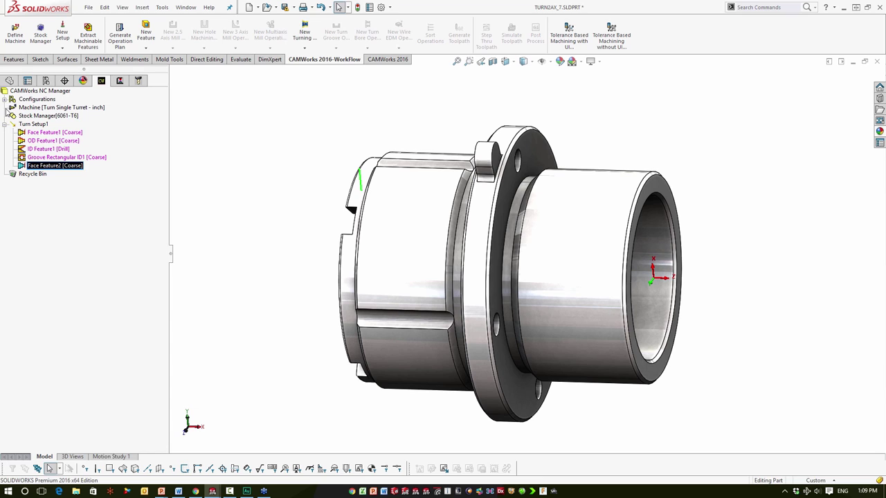
- Edit the Groove Rectangular ID1 feature to be machined on the sub spindle and accept the change
{"action": "left_click", "coordinate": [40, 124]}
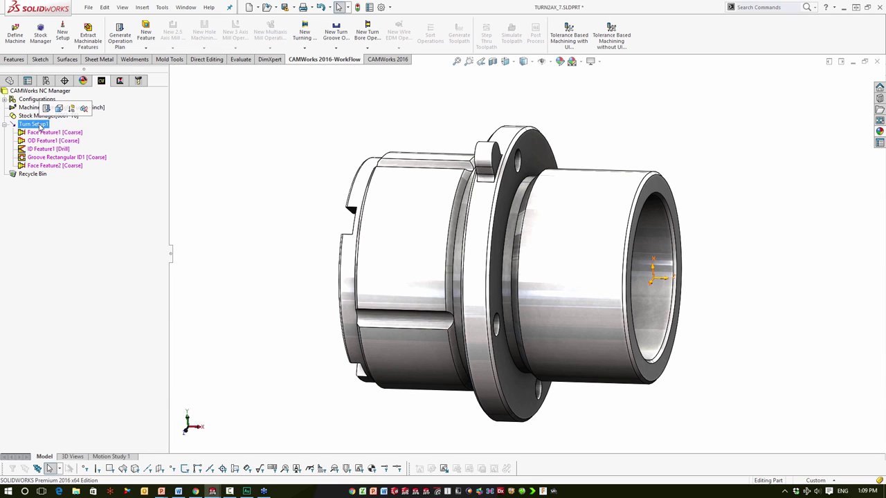
{"action": "left_click", "coordinate": [59, 158]}
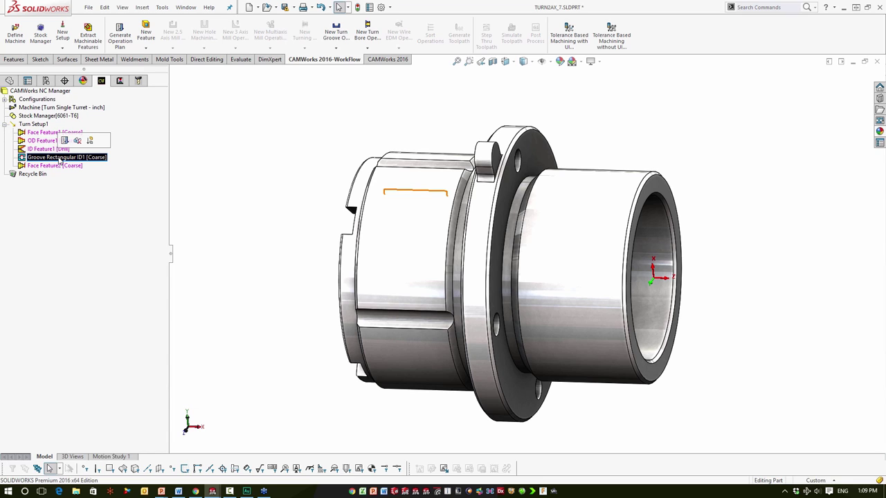
{"action": "right_click", "coordinate": [59, 160]}
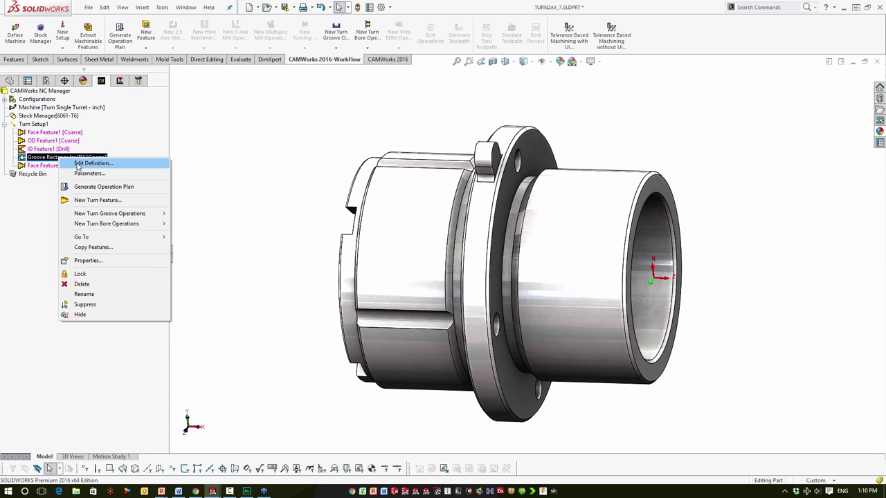
{"action": "left_click", "coordinate": [78, 164]}
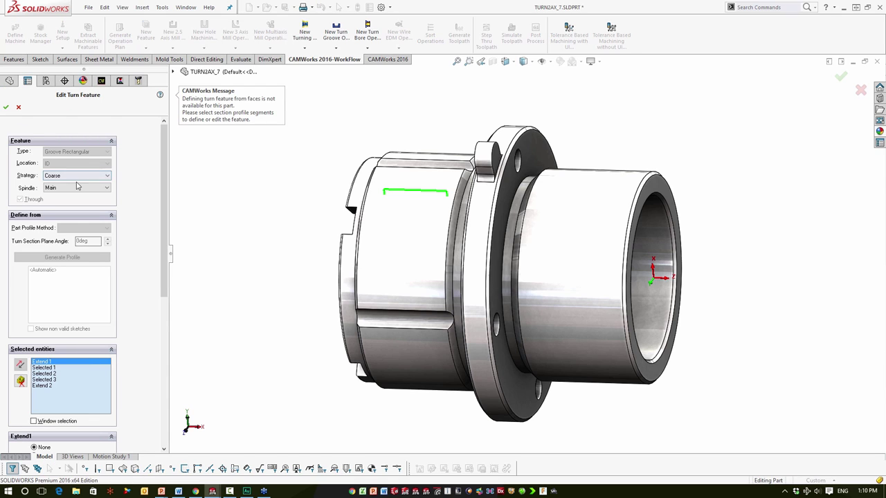
{"action": "left_click", "coordinate": [76, 187]}
{"action": "left_click", "coordinate": [72, 207]}
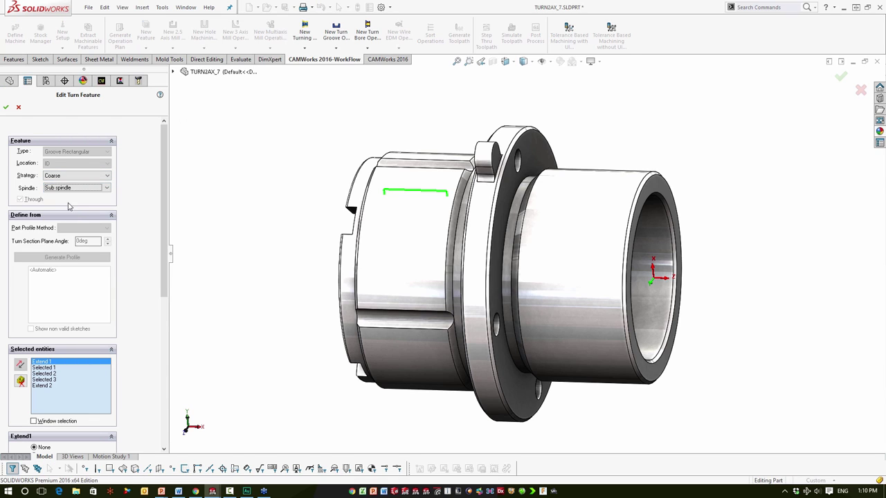
{"action": "left_click", "coordinate": [7, 107]}
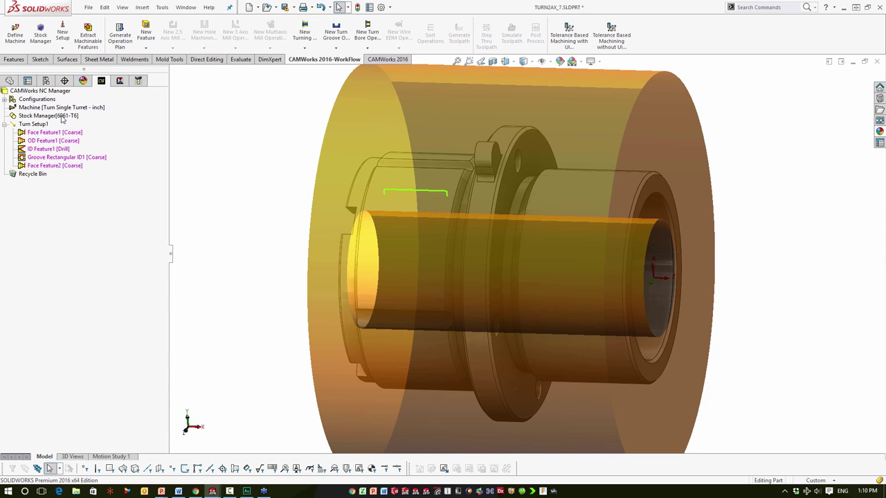
- Create a new turn setup from the stock with its setup direction reversed and accept it
{"action": "right_click", "coordinate": [62, 117]}
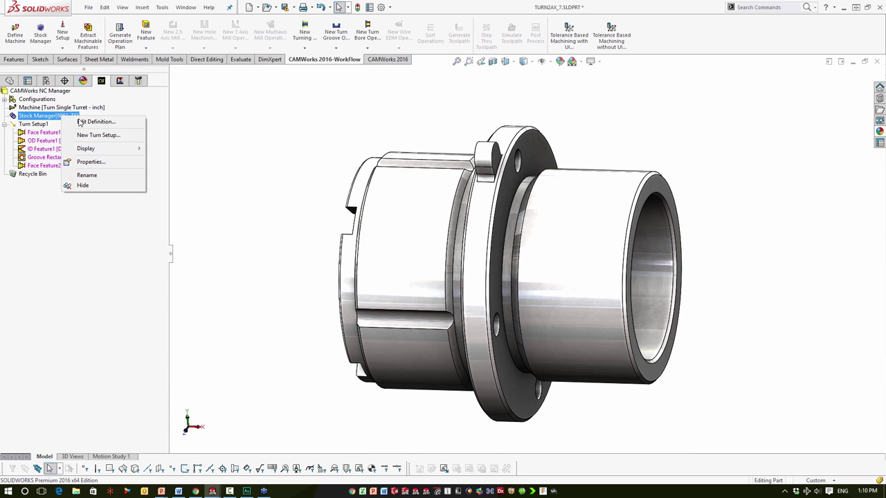
{"action": "left_click", "coordinate": [99, 137]}
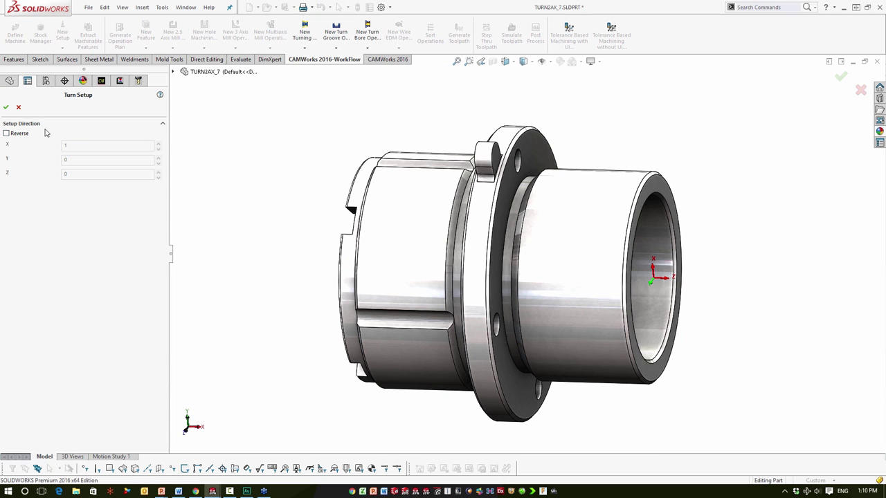
{"action": "left_click", "coordinate": [6, 133]}
{"action": "middle_click_drag", "start_coordinate": [535, 331], "coordinate": [554, 305]}
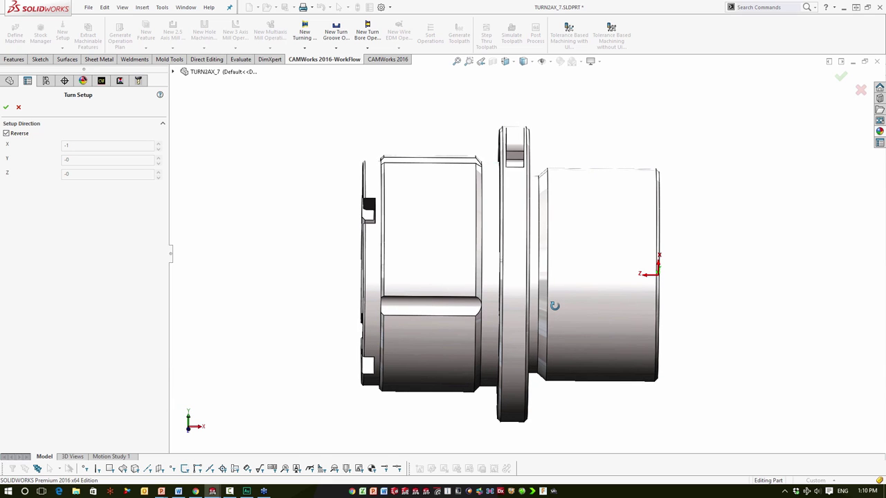
{"action": "middle_click_drag", "start_coordinate": [554, 305], "coordinate": [543, 325]}
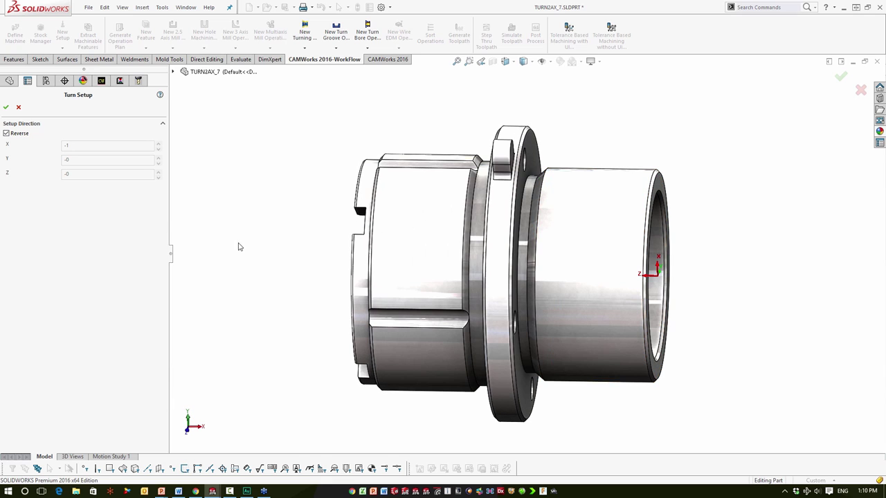
{"action": "left_click", "coordinate": [5, 107]}
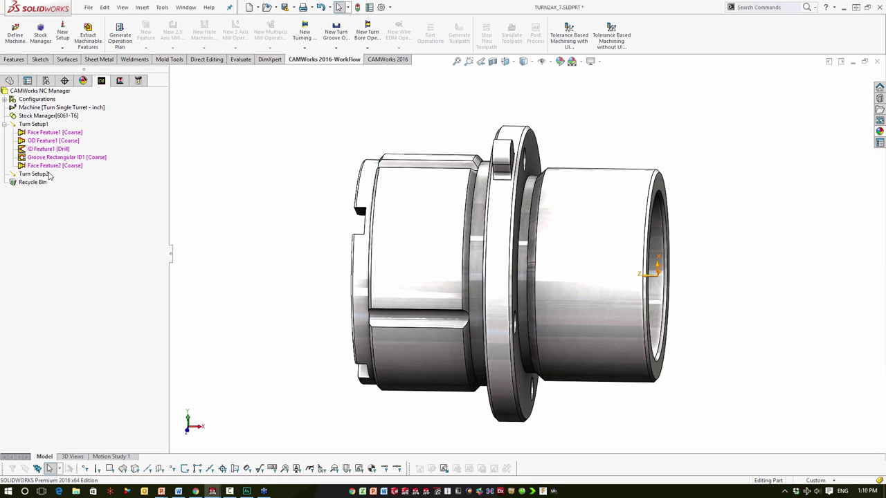
- Copy OD Feature1 and ID Feature1 from Turn Setup1 into Turn Setup2
{"action": "left_click", "coordinate": [45, 141]}
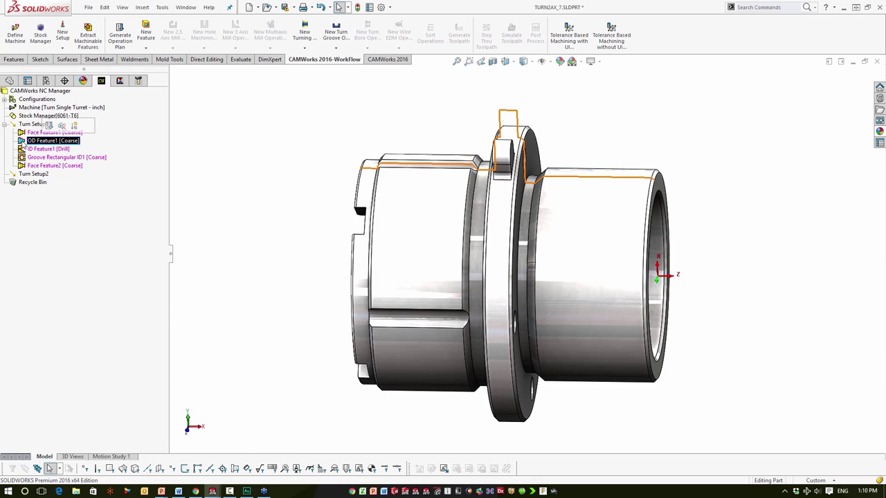
{"action": "left_click_drag", "start_coordinate": [23, 144], "coordinate": [32, 174]}
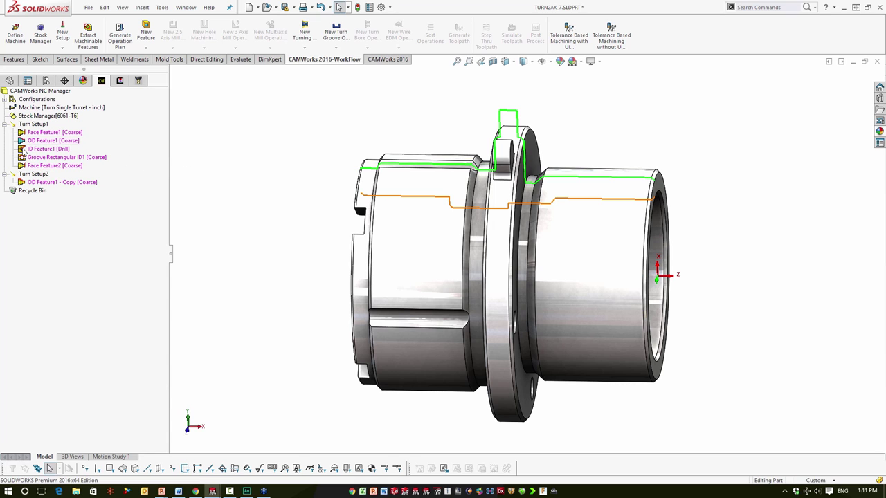
{"action": "right_click", "coordinate": [24, 150]}
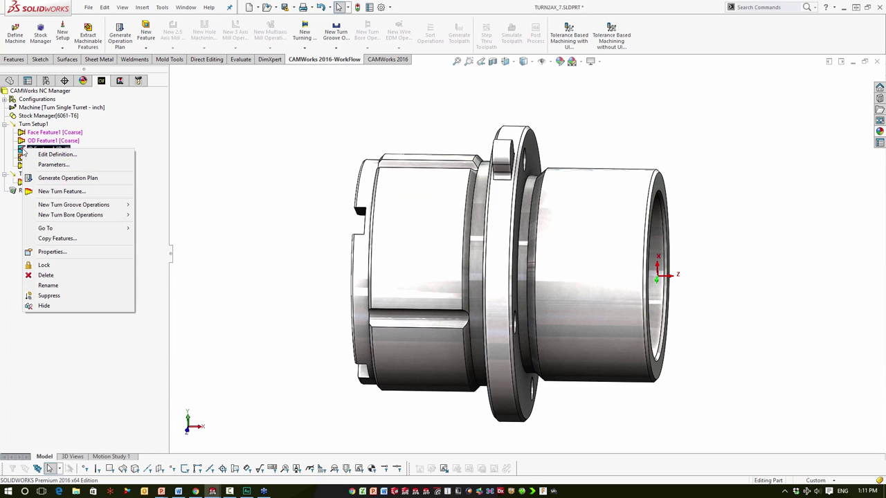
{"action": "left_click", "coordinate": [61, 240]}
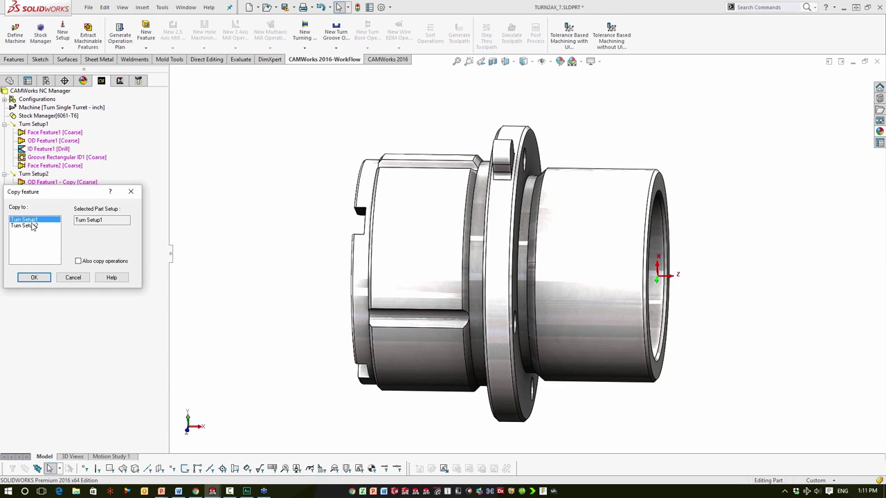
{"action": "left_click", "coordinate": [33, 225]}
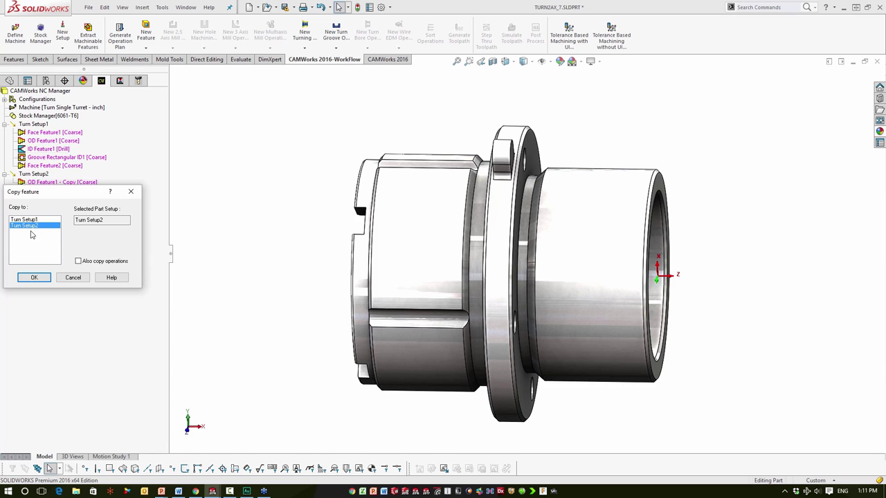
{"action": "left_click", "coordinate": [34, 277]}
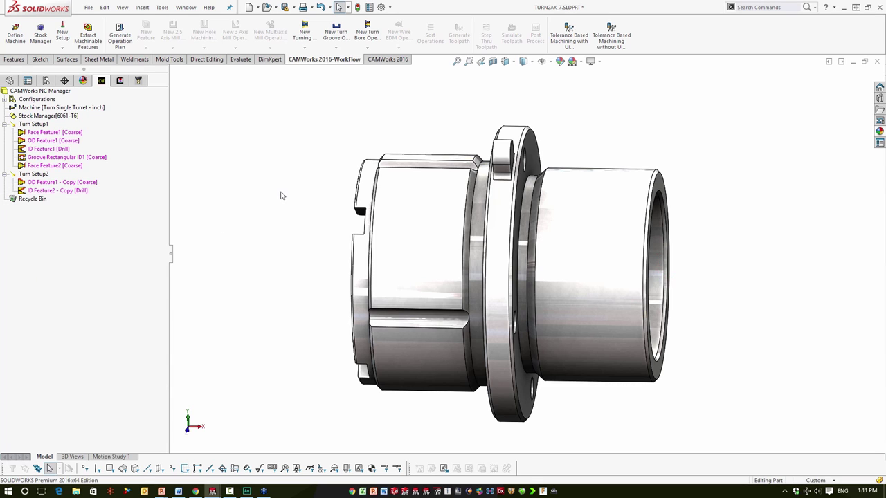
{"action": "left_click", "coordinate": [69, 158]}
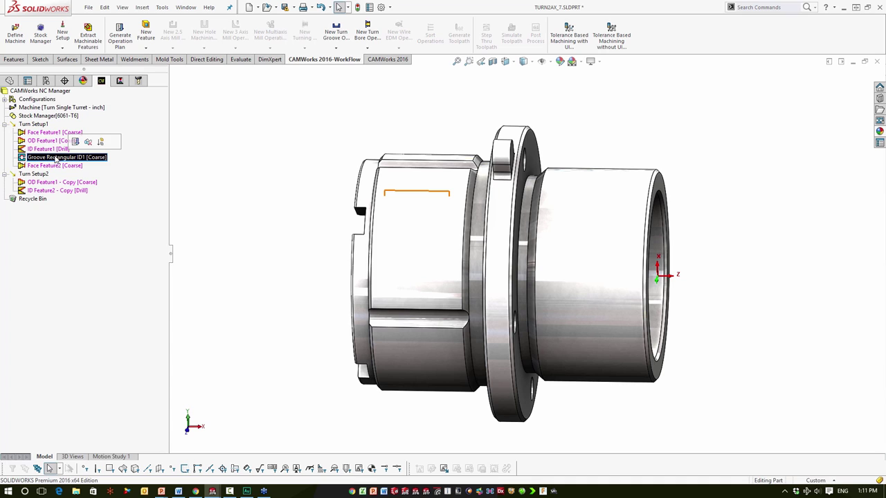
{"action": "left_click_drag", "start_coordinate": [57, 159], "coordinate": [93, 172]}
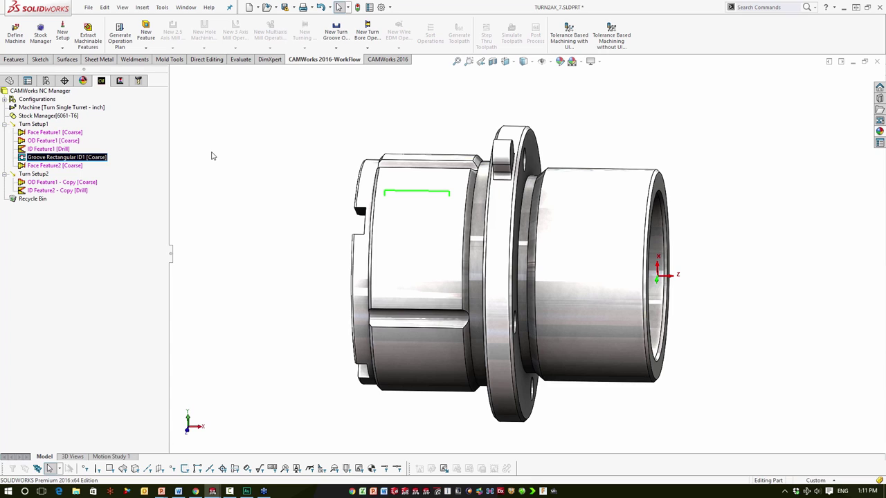
{"action": "left_click", "coordinate": [60, 141]}
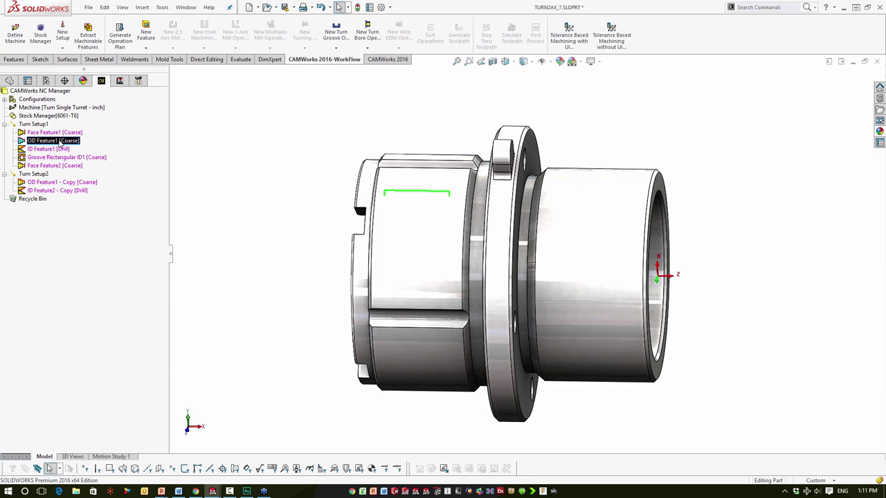
- Set the machining strategy of ID Feature1 in Turn Setup1 to Coarse and accept the feature
{"action": "left_click", "coordinate": [50, 150]}
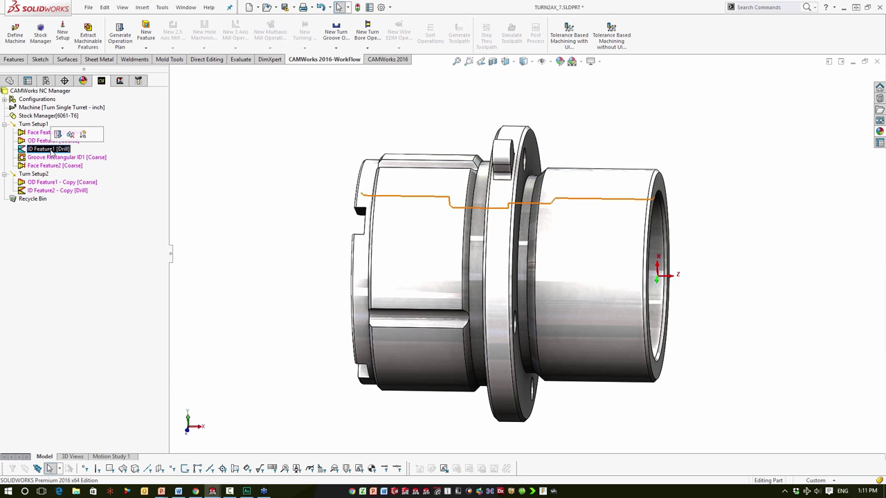
{"action": "middle_click_drag", "start_coordinate": [682, 281], "coordinate": [669, 291]}
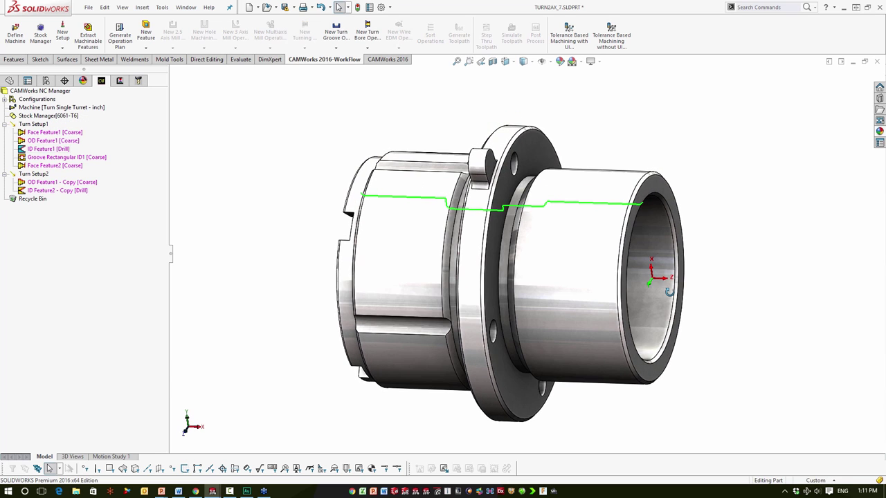
{"action": "double_click", "coordinate": [61, 149]}
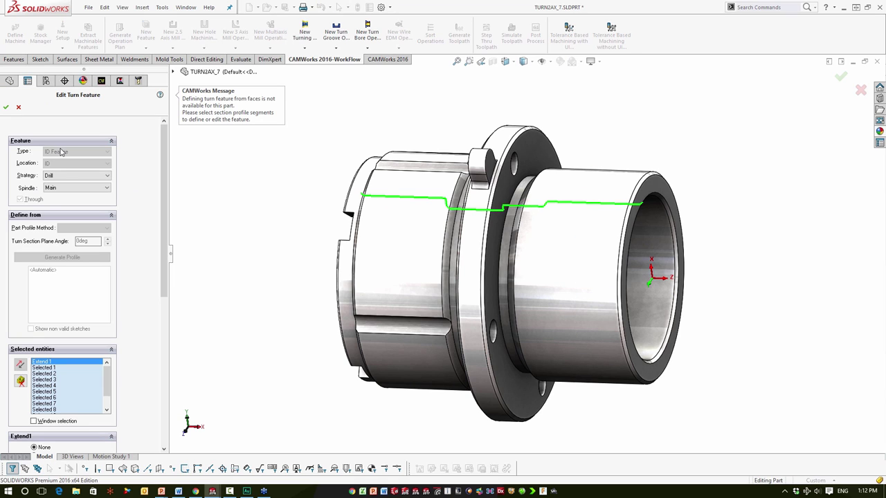
{"action": "left_click", "coordinate": [74, 176]}
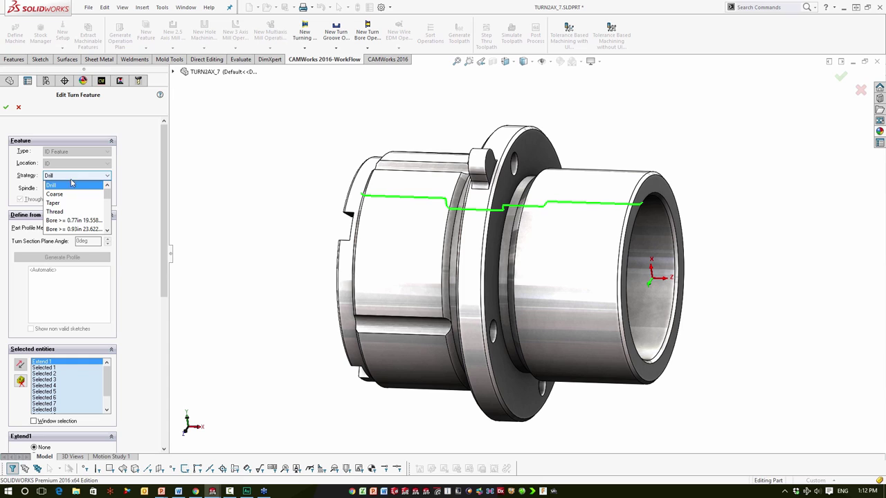
{"action": "left_click", "coordinate": [63, 194]}
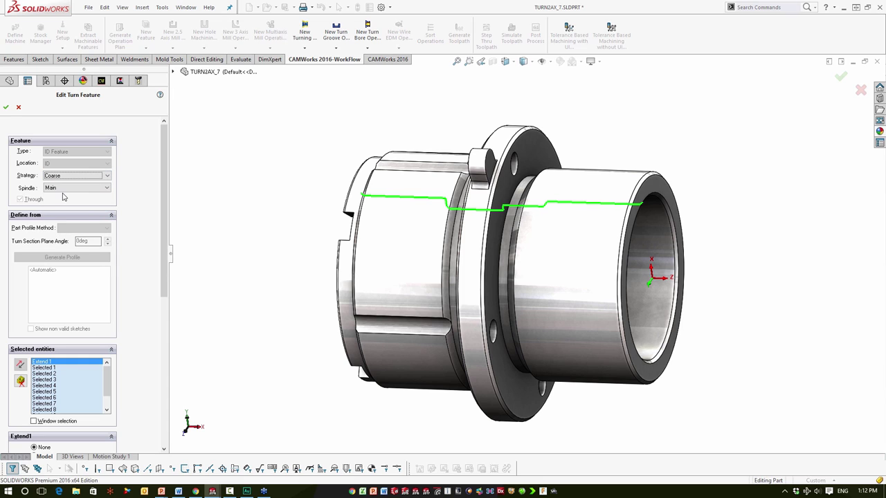
{"action": "left_click", "coordinate": [7, 109]}
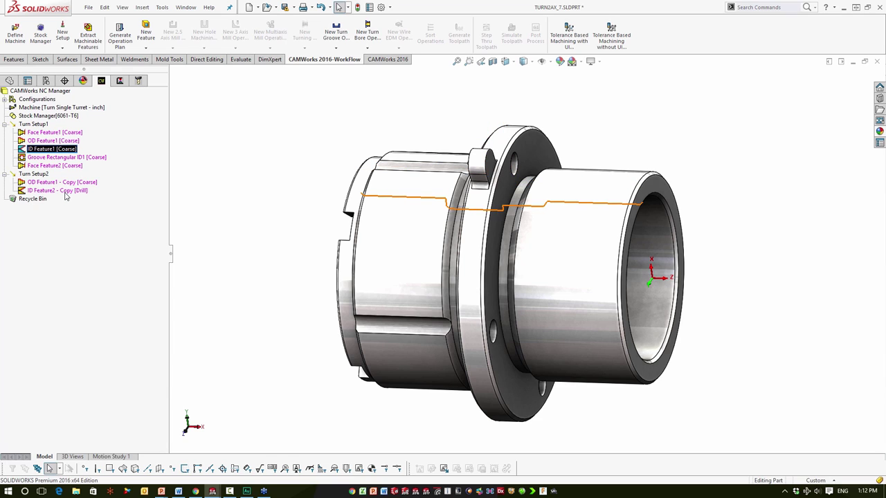
- Set the strategy of the copied ID feature in Turn Setup2 to Coarse and accept the feature
{"action": "double_click", "coordinate": [66, 191]}
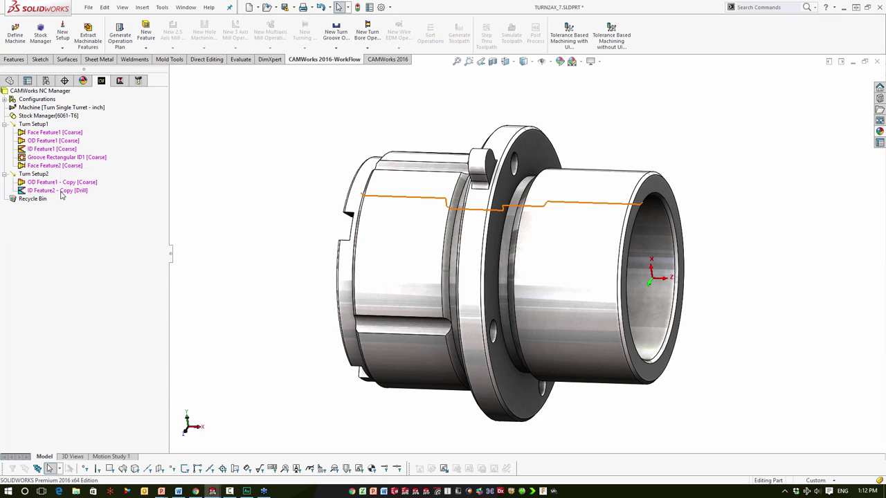
{"action": "left_click", "coordinate": [61, 177]}
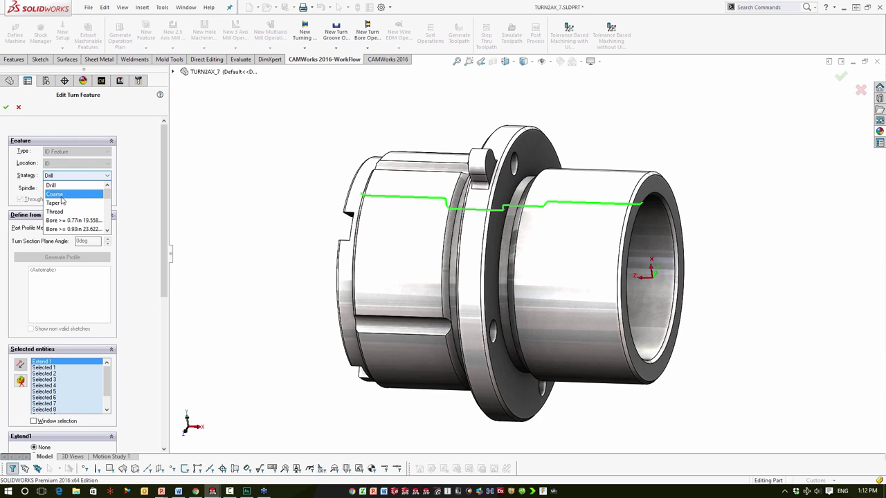
{"action": "left_click", "coordinate": [60, 194]}
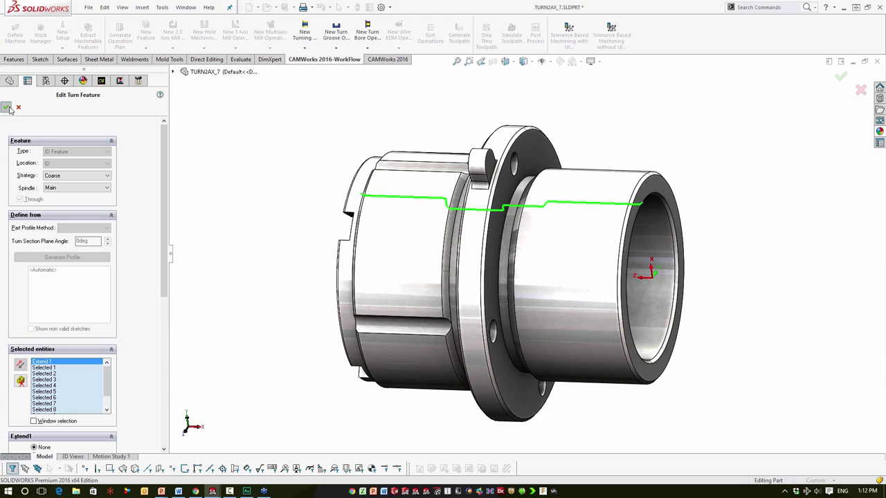
{"action": "key", "text": "Return"}
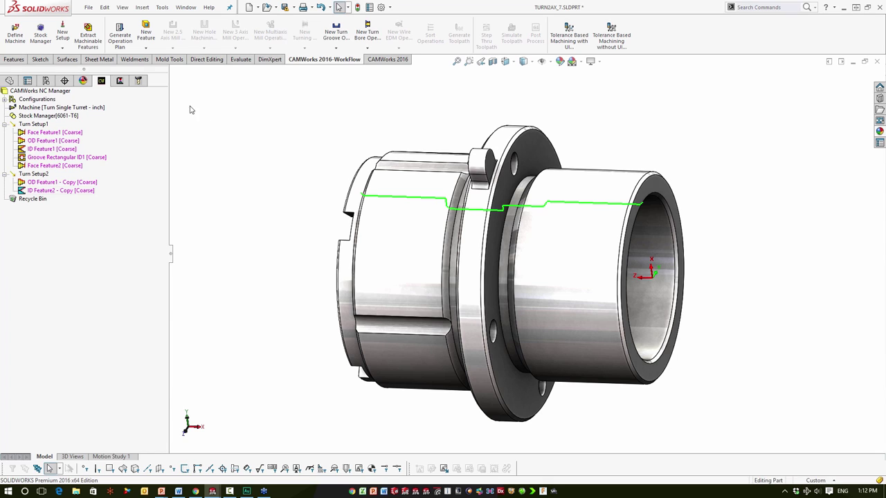
- Generate the operation plan for the turning features of both setups
{"action": "left_click", "coordinate": [123, 33]}
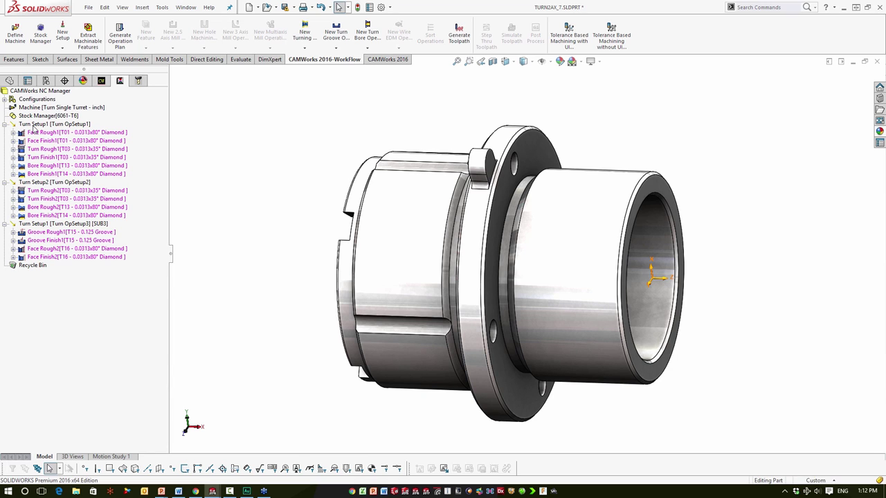
- Examine the chuck placement for each turn setup and the sub spindle groove and face roughing operations
{"action": "left_click", "coordinate": [33, 125]}
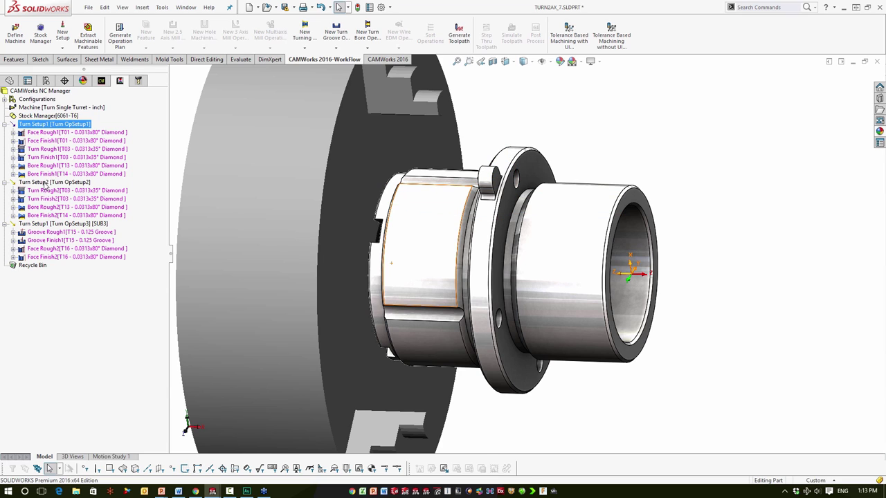
{"action": "left_click", "coordinate": [45, 184]}
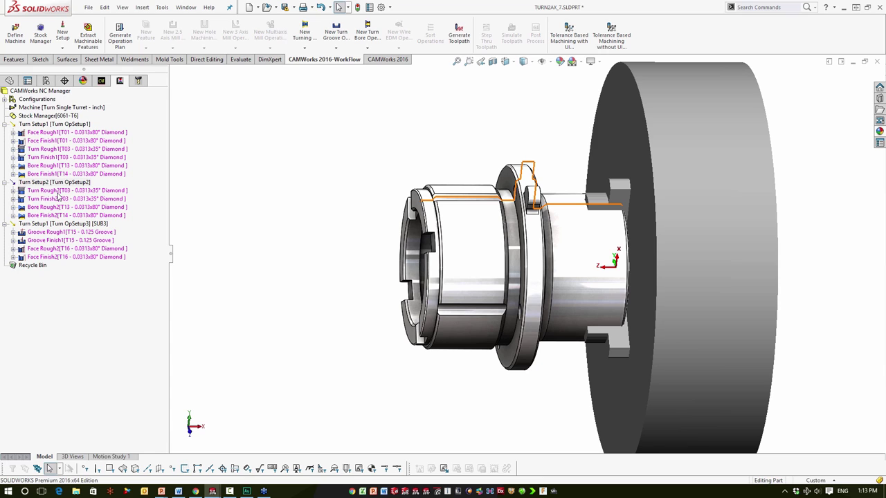
{"action": "left_click", "coordinate": [54, 181]}
{"action": "left_click", "coordinate": [48, 225]}
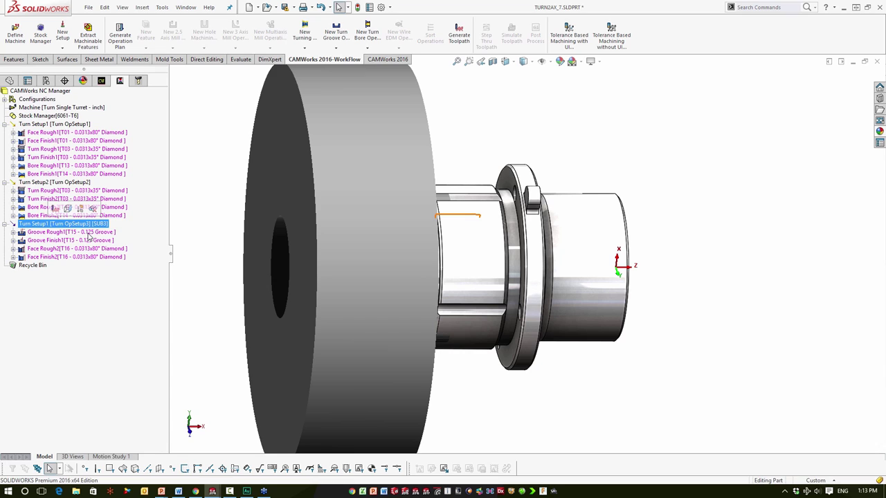
{"action": "left_click", "coordinate": [85, 234]}
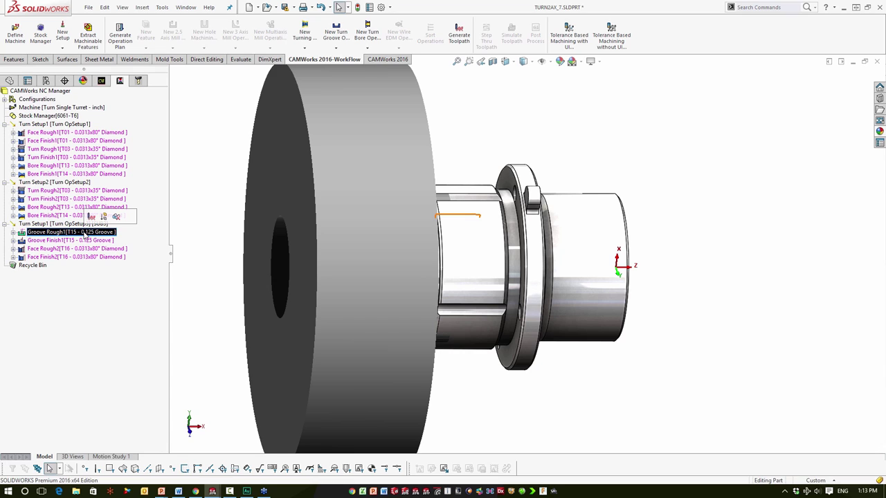
{"action": "left_click", "coordinate": [81, 249]}
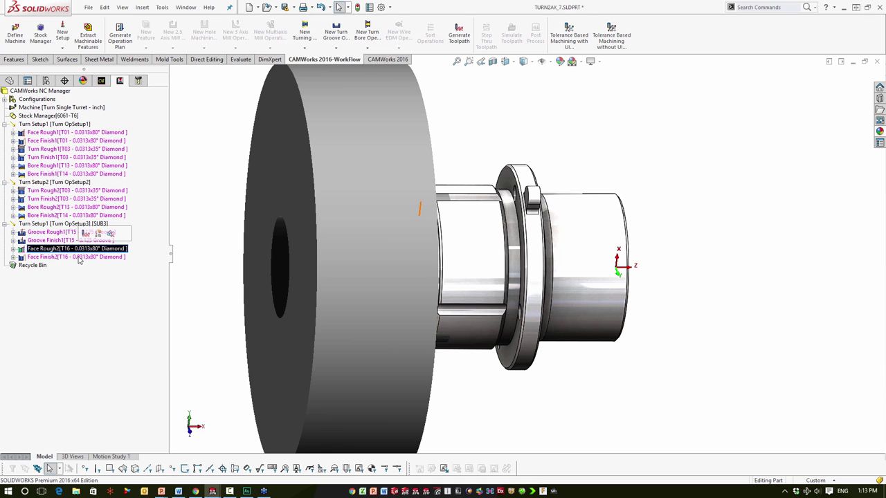
{"action": "mouse_move", "coordinate": [208, 246]}
{"action": "middle_mouse_down"}
{"action": "mouse_move", "coordinate": [228, 223]}
{"action": "mouse_move", "coordinate": [216, 236]}
{"action": "middle_mouse_up"}
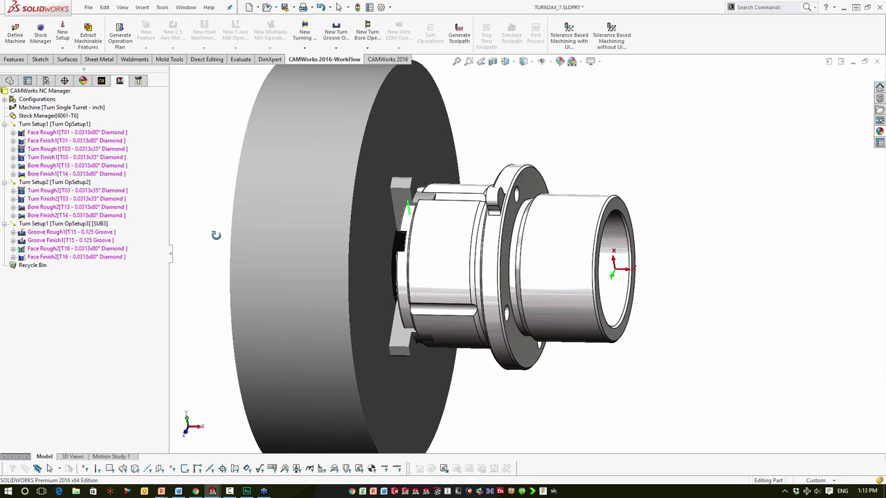
{"action": "scroll", "coordinate": [410, 226], "scroll_direction": "up", "scroll_amount": 4}
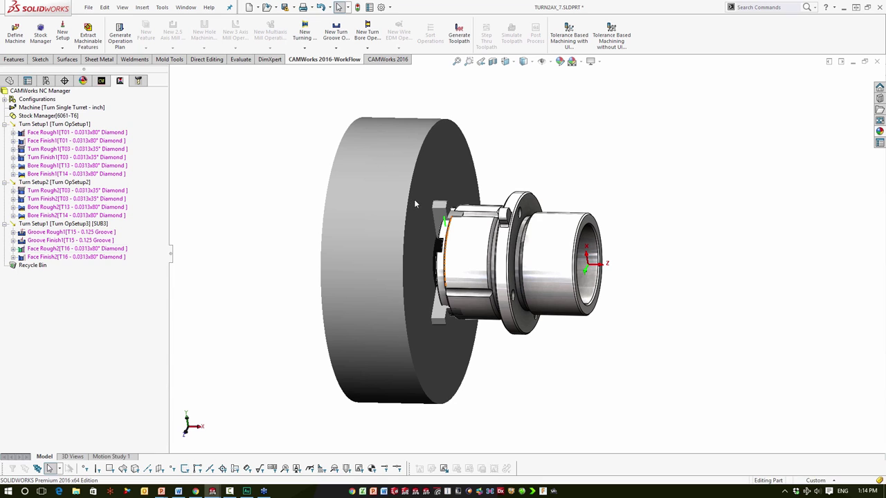
{"action": "middle_click_drag", "start_coordinate": [418, 204], "coordinate": [484, 251], "text": "ctrl"}
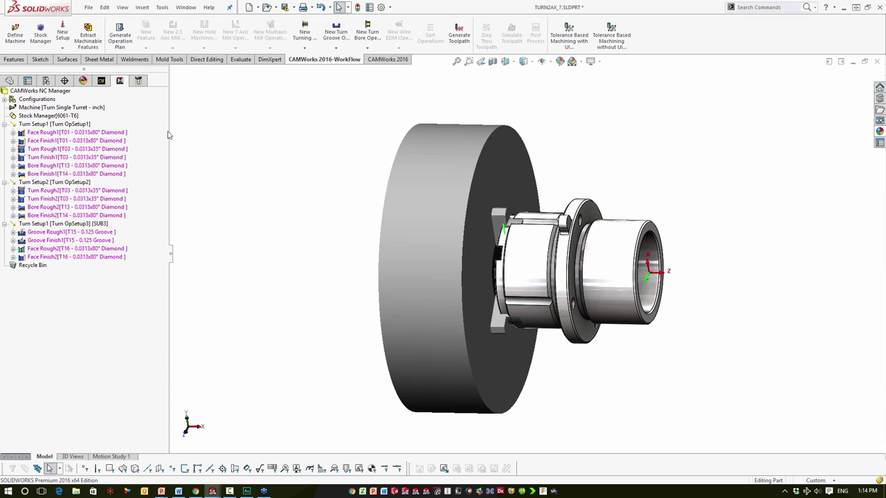
- Set the machine's chuck display to None
{"action": "right_click", "coordinate": [82, 108]}
{"action": "mouse_move", "coordinate": [117, 126]}
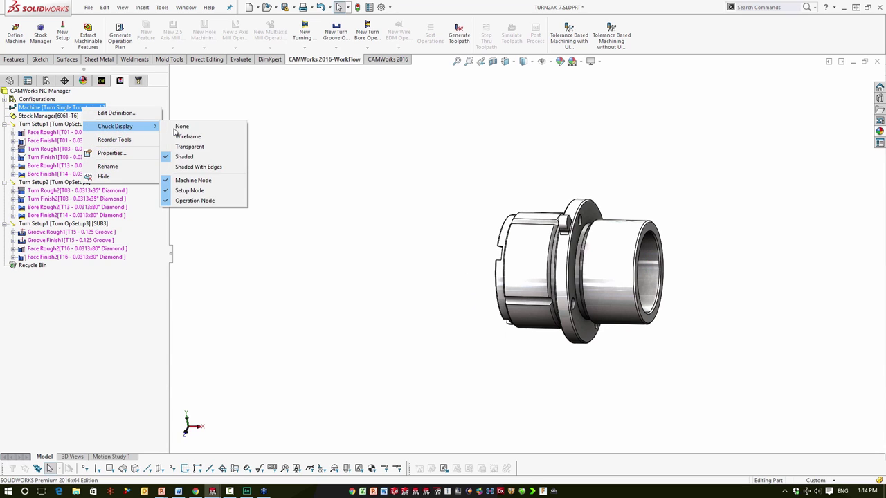
{"action": "left_click", "coordinate": [182, 126]}
{"action": "left_click", "coordinate": [354, 194]}
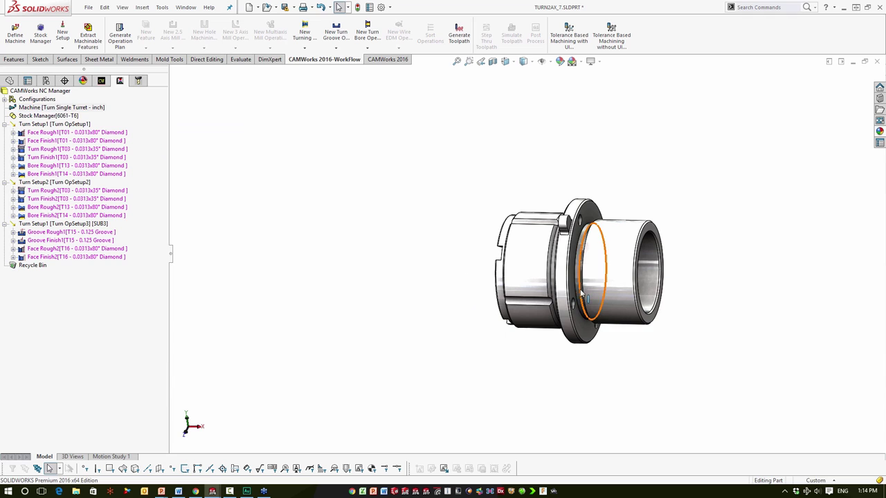
- Generate the toolpaths for all operations and review the Turn Rough1 and Bore Rough1 paths
{"action": "middle_click_drag", "start_coordinate": [595, 270], "coordinate": [622, 295]}
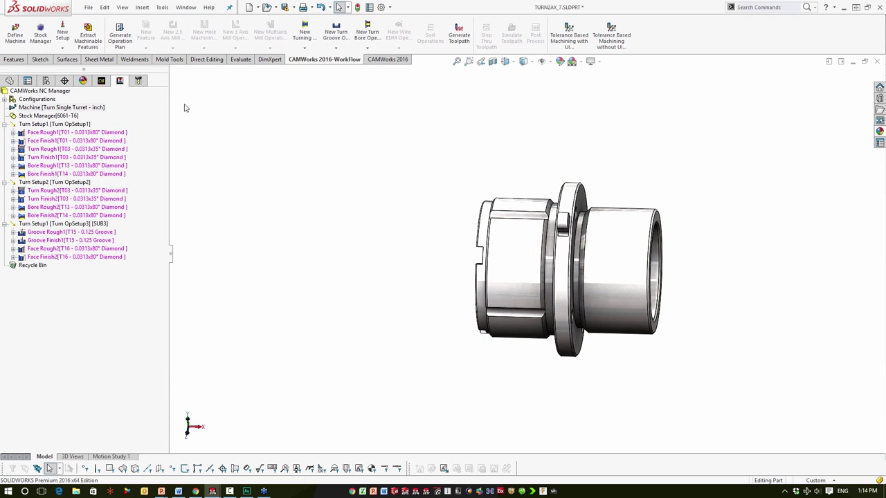
{"action": "left_click", "coordinate": [460, 36]}
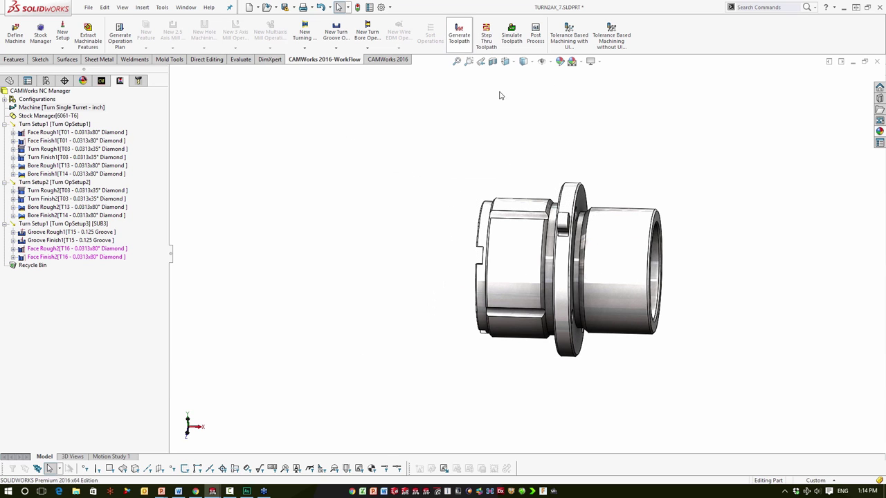
{"action": "scroll", "coordinate": [623, 254], "scroll_direction": "down", "scroll_amount": 3}
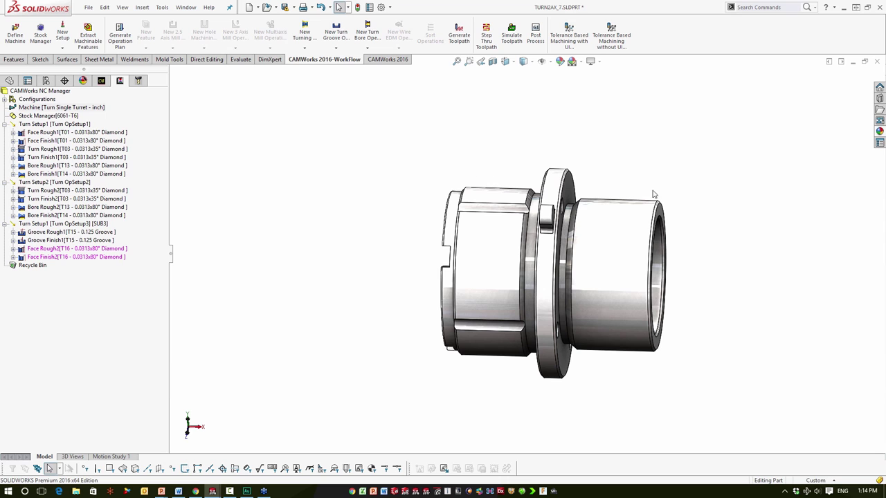
{"action": "left_click", "coordinate": [67, 151]}
{"action": "middle_click_drag", "start_coordinate": [540, 207], "coordinate": [579, 126]}
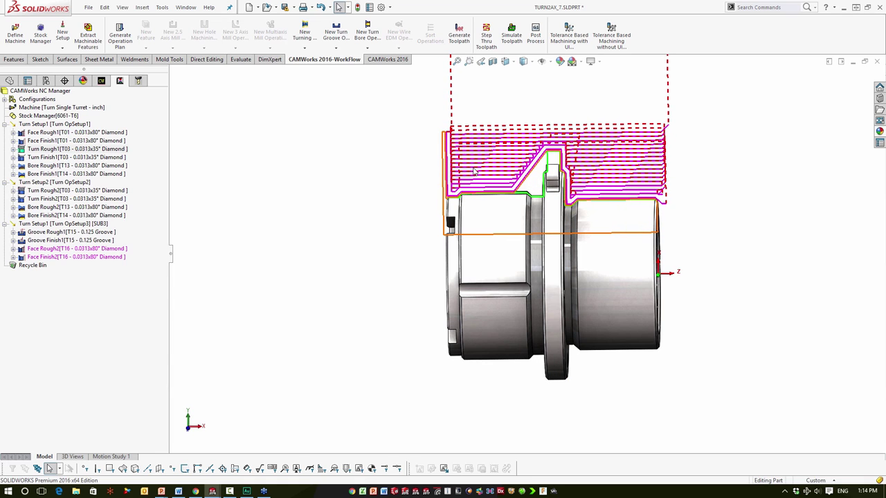
{"action": "left_click", "coordinate": [51, 166]}
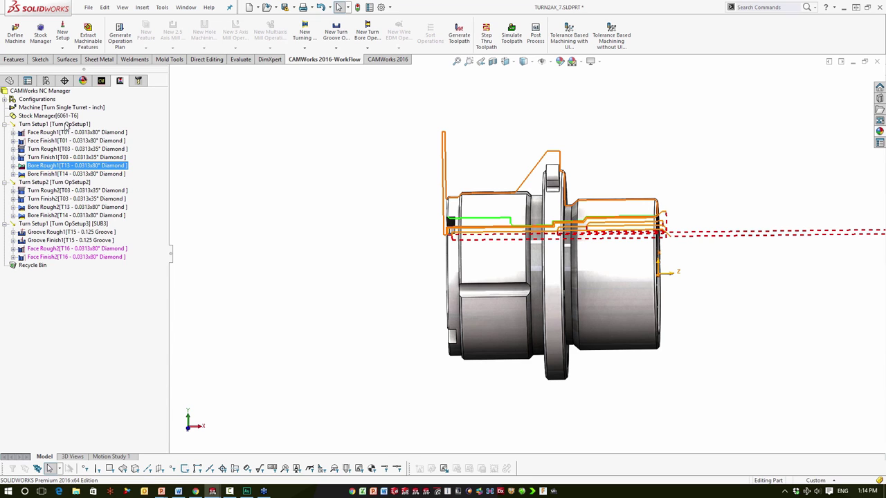
- Set the Z end limit of Turn Setup1 to User Defined at -2.6in, picking the chuck-side edge of the flange key, and accept the setup parameters
{"action": "double_click", "coordinate": [67, 125]}
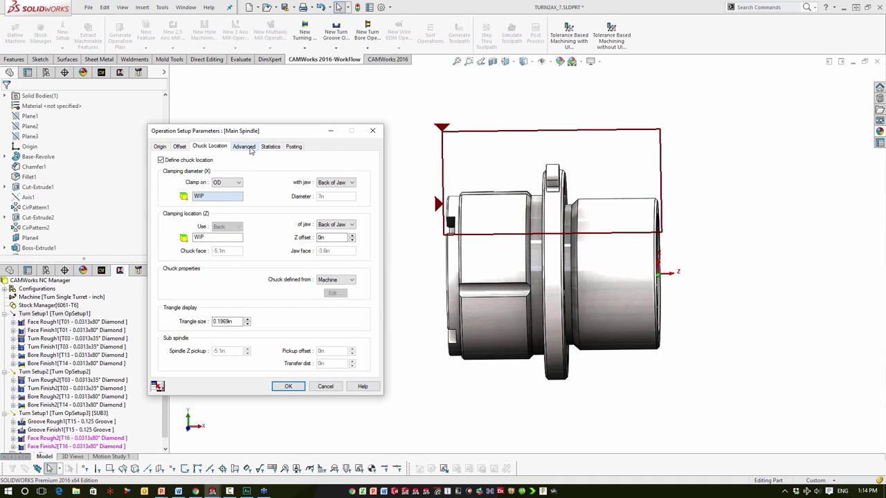
{"action": "left_click", "coordinate": [246, 148]}
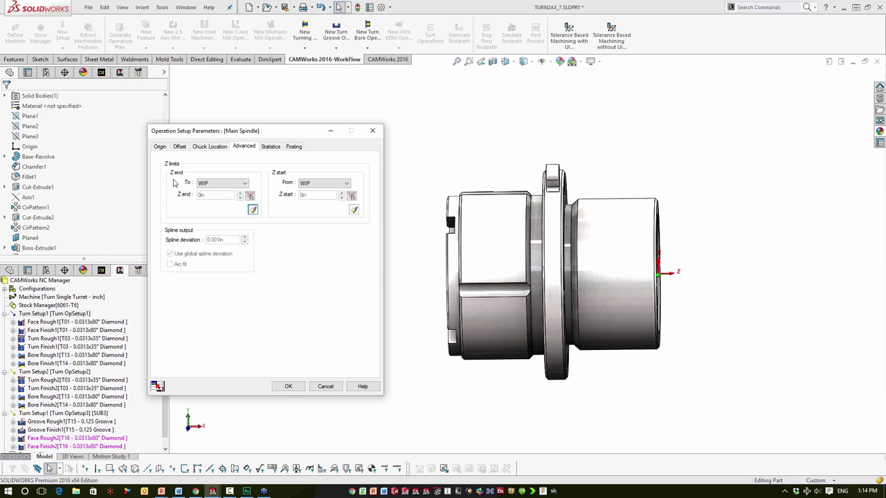
{"action": "left_click", "coordinate": [244, 184]}
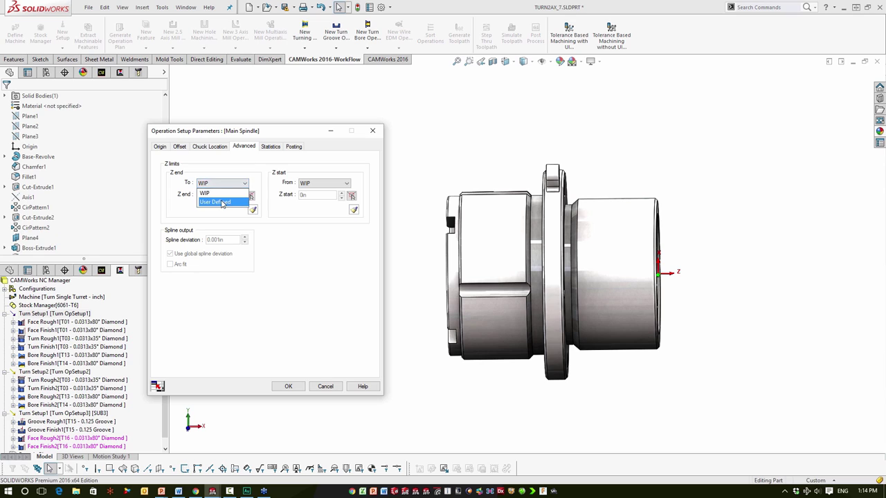
{"action": "left_click", "coordinate": [222, 202]}
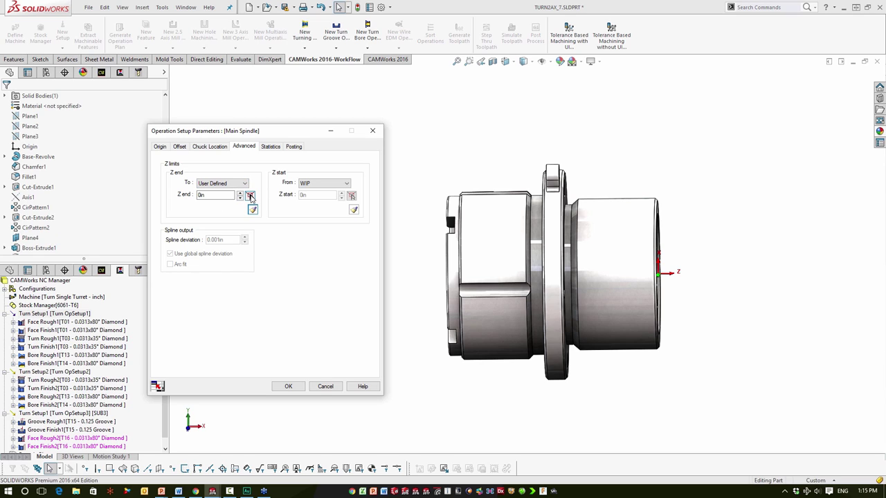
{"action": "left_click", "coordinate": [249, 196]}
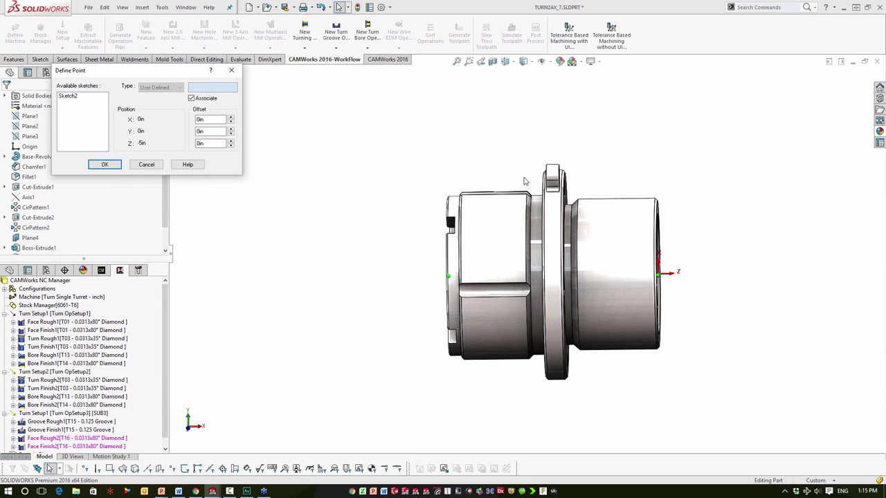
{"action": "scroll", "coordinate": [536, 185], "scroll_direction": "down", "scroll_amount": 5}
{"action": "left_click", "coordinate": [536, 198]}
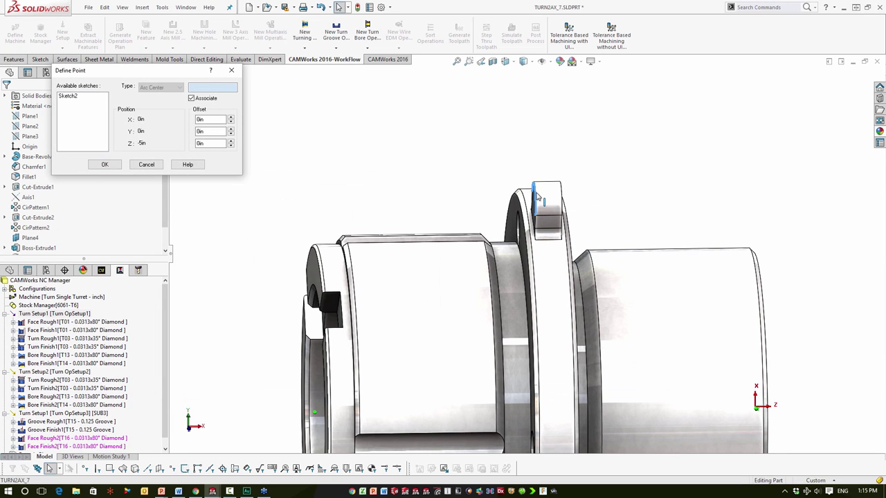
{"action": "middle_click_drag", "start_coordinate": [524, 289], "coordinate": [484, 263]}
{"action": "left_click", "coordinate": [113, 166]}
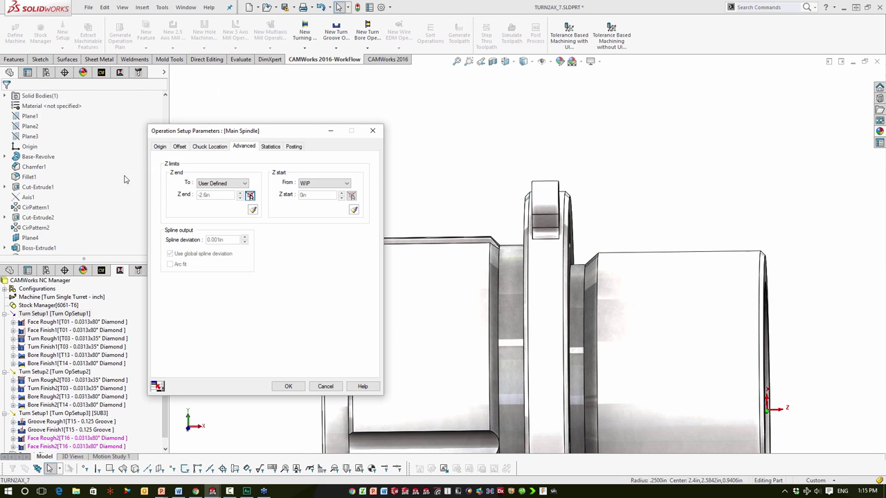
{"action": "left_click", "coordinate": [288, 386]}
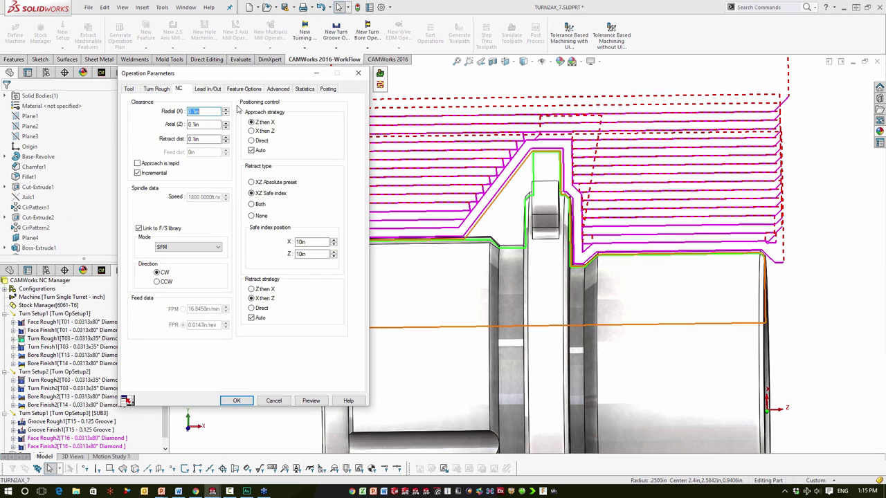
- Make the Turn Rough1 operation take its Z end limit from the setup definition and accept its parameters
{"action": "left_click", "coordinate": [242, 88]}
{"action": "left_click", "coordinate": [276, 89]}
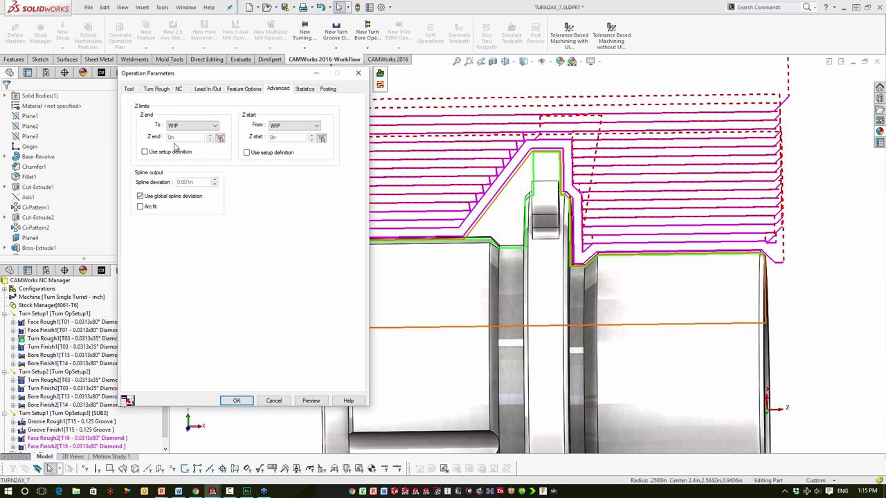
{"action": "left_click", "coordinate": [145, 153]}
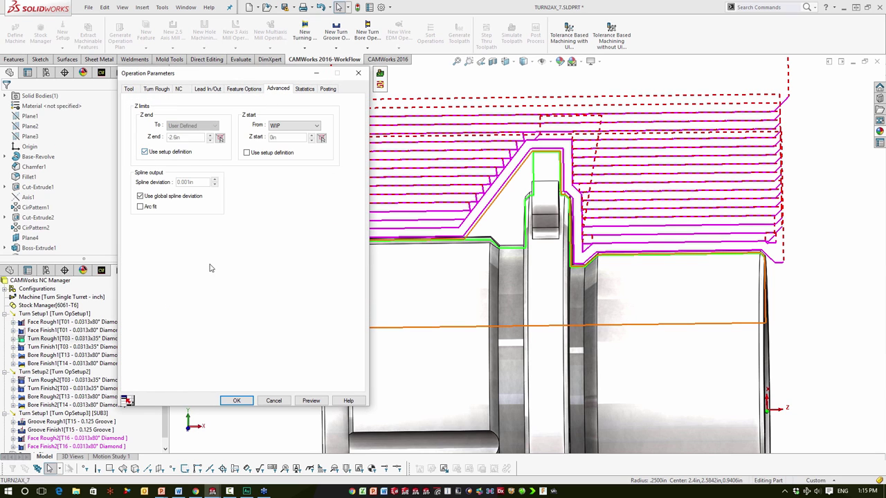
{"action": "left_click", "coordinate": [237, 401]}
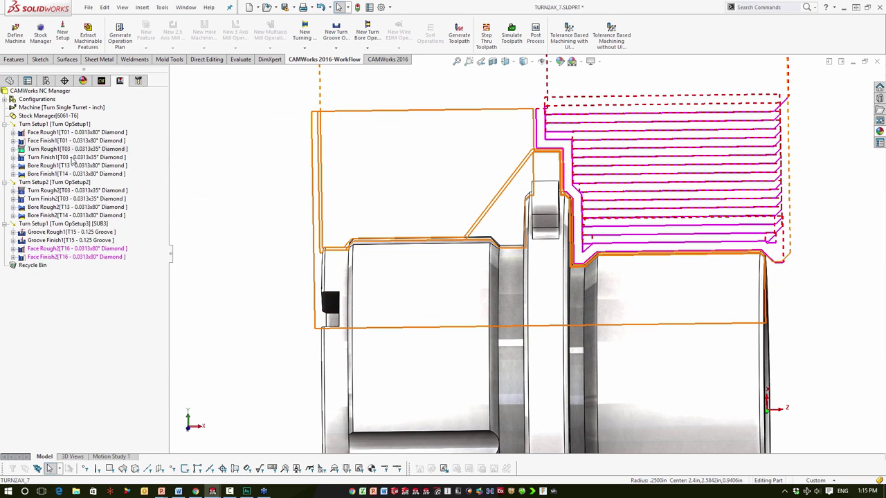
- Apply the setup definition for Z end to Turn Finish1, Bore Rough1 and Bore Finish1, and regenerate the toolpaths
{"action": "left_click", "coordinate": [258, 140]}
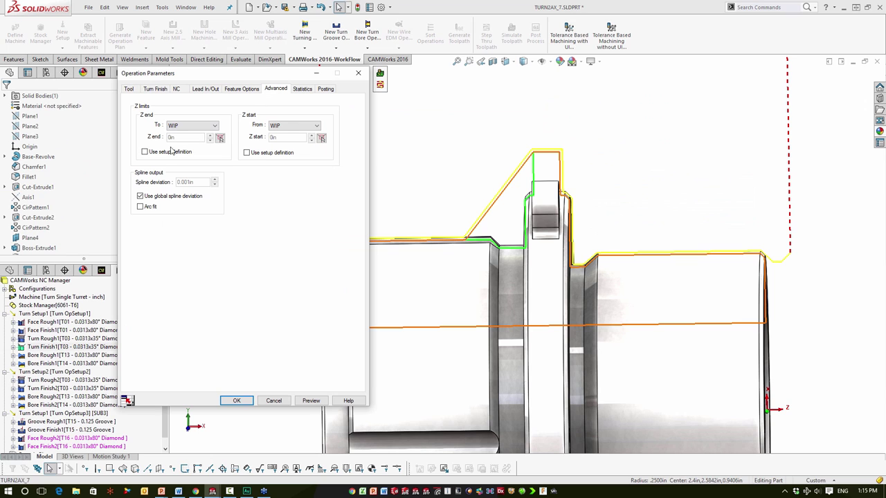
{"action": "left_click", "coordinate": [236, 401]}
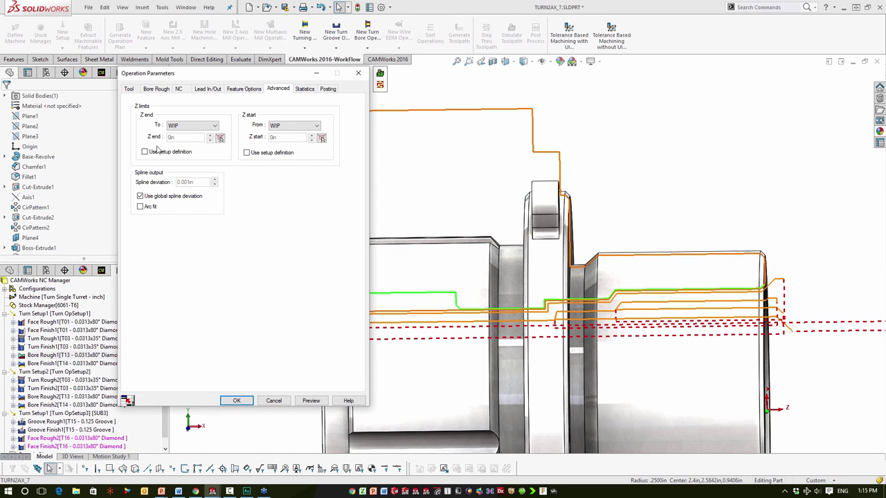
{"action": "left_click", "coordinate": [153, 152]}
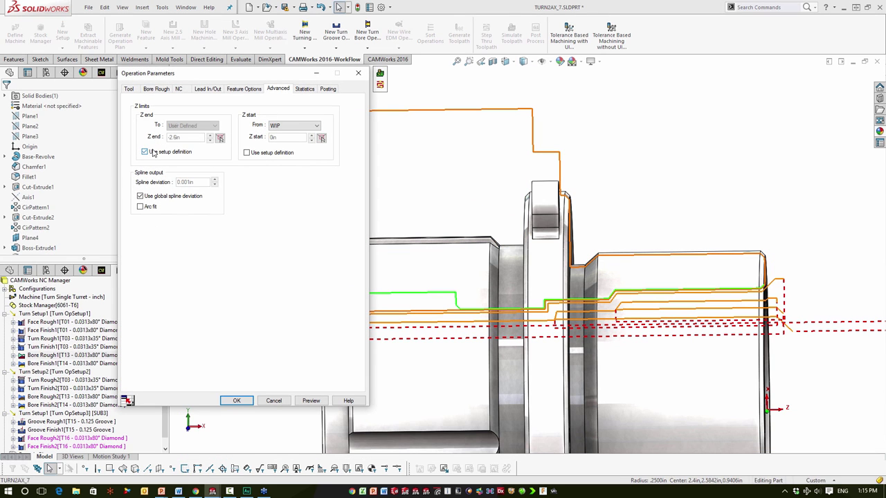
{"action": "left_click", "coordinate": [237, 402]}
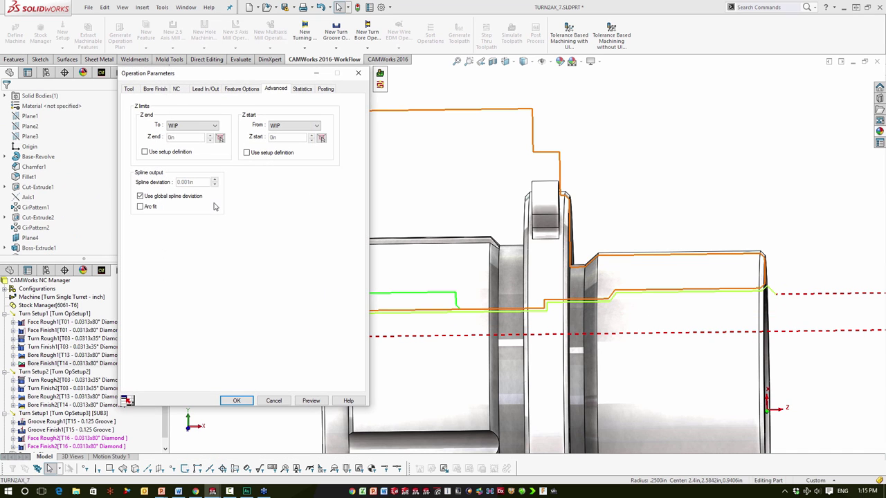
{"action": "left_click", "coordinate": [243, 400]}
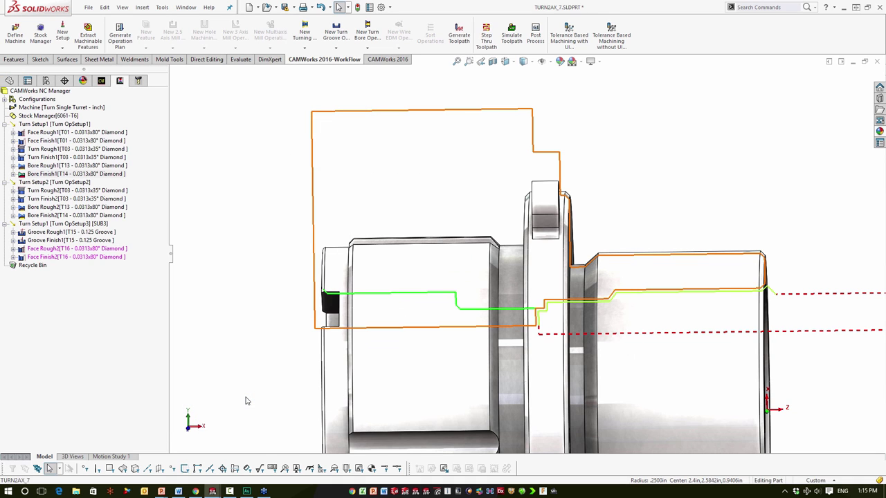
{"action": "left_click", "coordinate": [458, 38]}
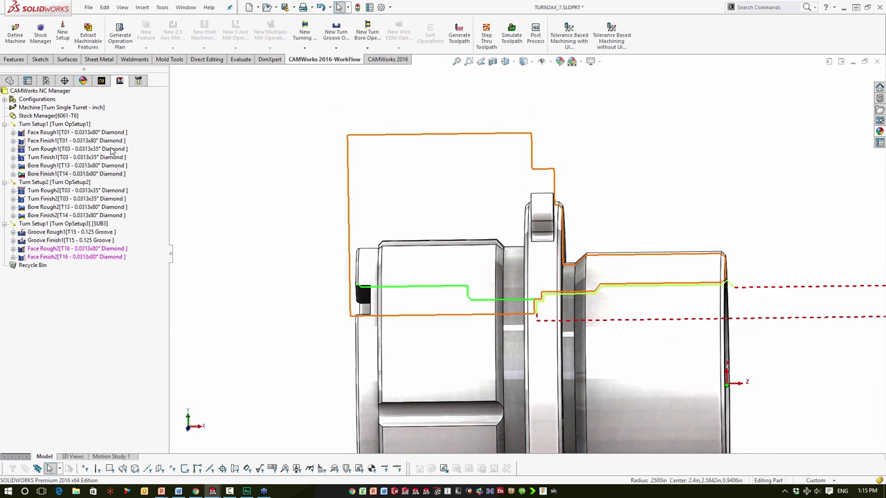
- Examine the regenerated facing and turning toolpaths of Turn Setup1, especially where Turn Rough1 ends at the flange key
{"action": "left_click", "coordinate": [61, 132]}
{"action": "mouse_move", "coordinate": [669, 283]}
{"action": "middle_mouse_down"}
{"action": "mouse_move", "coordinate": [655, 273]}
{"action": "mouse_move", "coordinate": [656, 282]}
{"action": "middle_mouse_up"}
{"action": "key", "text": "Escape"}
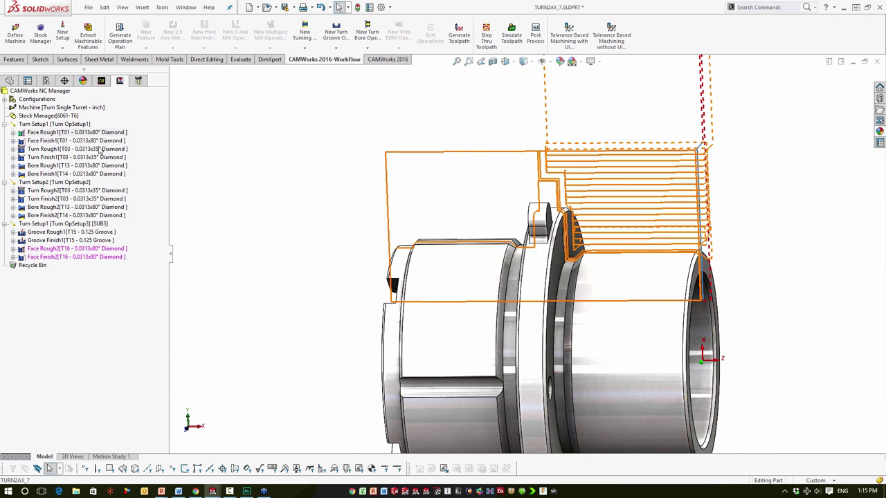
{"action": "left_click", "coordinate": [77, 132]}
{"action": "left_click", "coordinate": [95, 141]}
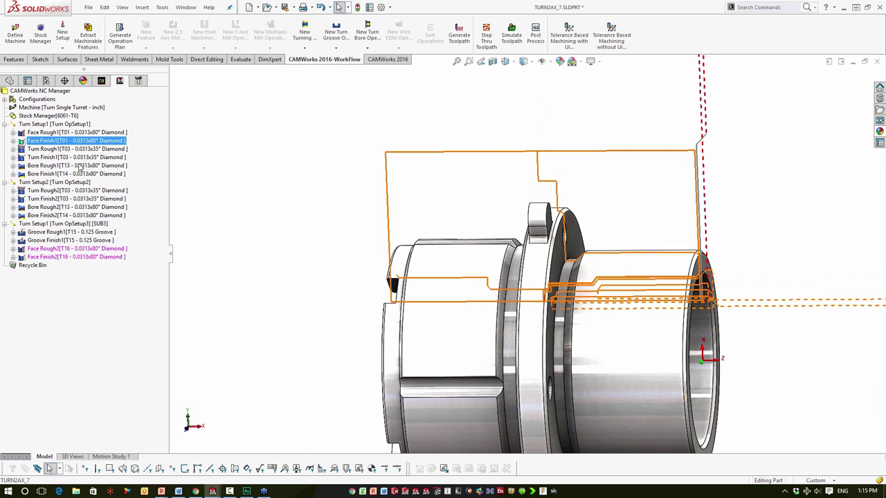
{"action": "key", "text": "Down"}
{"action": "middle_click_drag", "start_coordinate": [296, 312], "coordinate": [305, 298]}
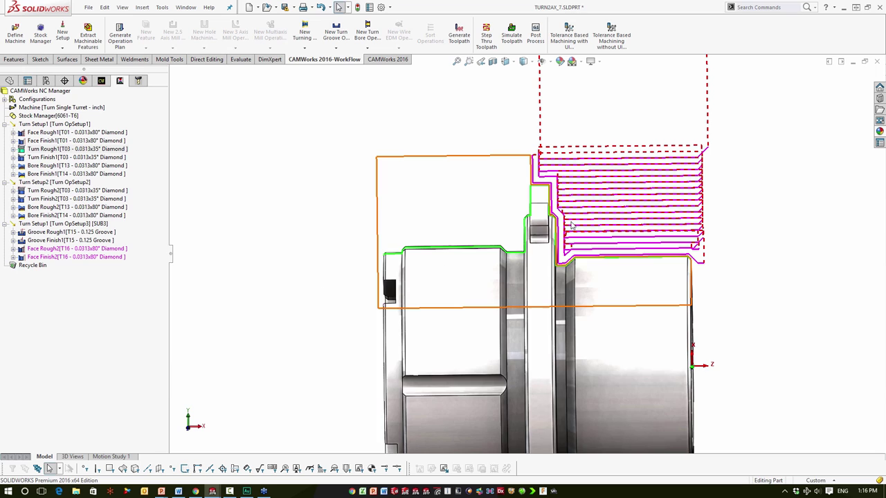
{"action": "scroll", "coordinate": [508, 236], "scroll_direction": "down", "scroll_amount": 5}
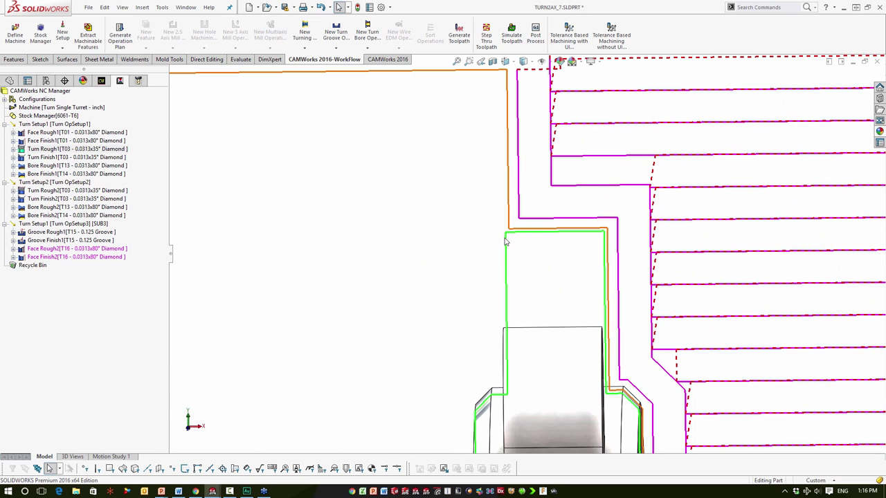
{"action": "scroll", "coordinate": [512, 247], "scroll_direction": "up", "scroll_amount": 5}
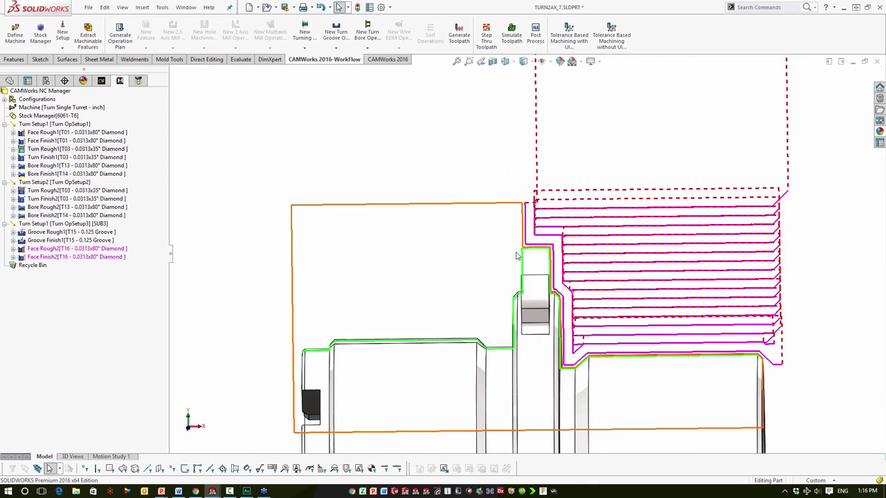
{"action": "middle_click_drag", "start_coordinate": [514, 259], "coordinate": [500, 289]}
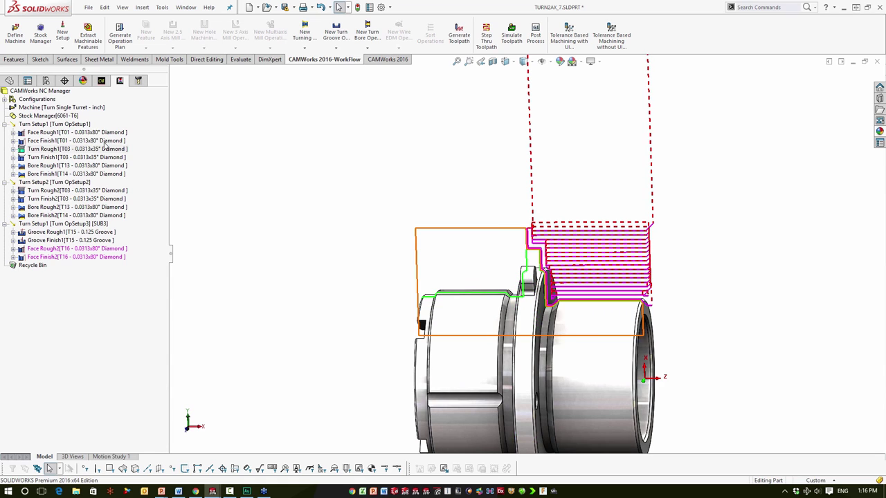
- Set the machine's chuck display to Shaded
{"action": "right_click", "coordinate": [78, 109]}
{"action": "mouse_move", "coordinate": [114, 125]}
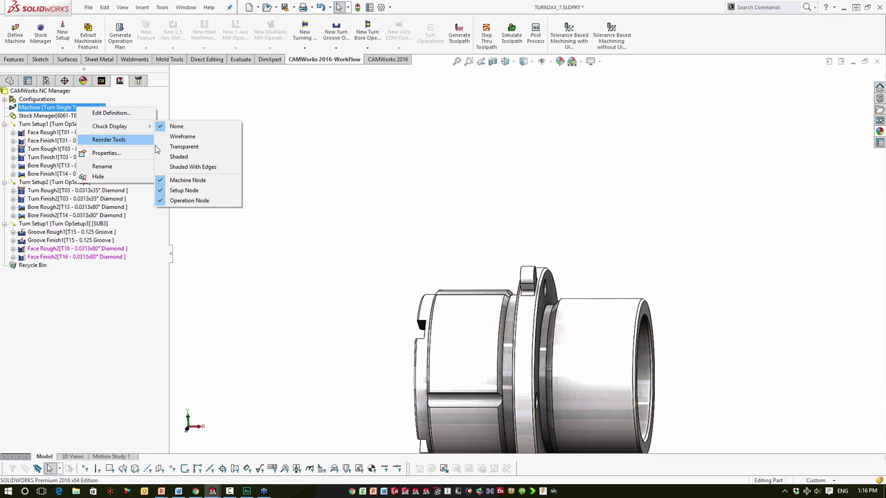
{"action": "left_click", "coordinate": [175, 157]}
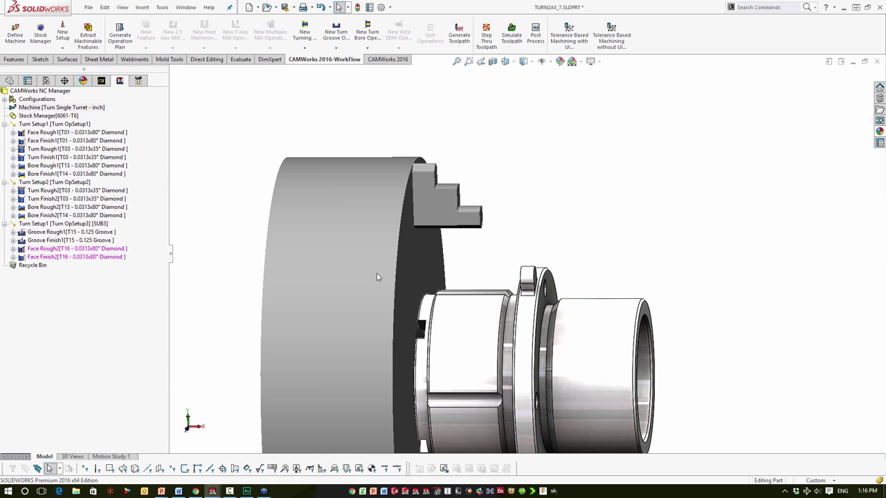
- Examine the turning and boring toolpaths of Turn Setup1 and the Turn Rough2 toolpath of Turn Setup2 relative to the chuck jaws
{"action": "left_click", "coordinate": [67, 165]}
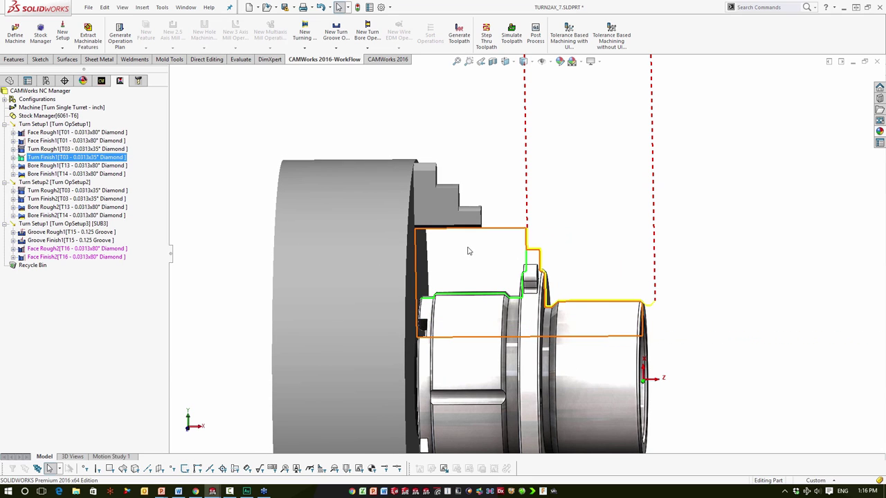
{"action": "scroll", "coordinate": [468, 240], "scroll_direction": "down", "scroll_amount": 4}
{"action": "middle_click_drag", "start_coordinate": [502, 244], "coordinate": [500, 245]}
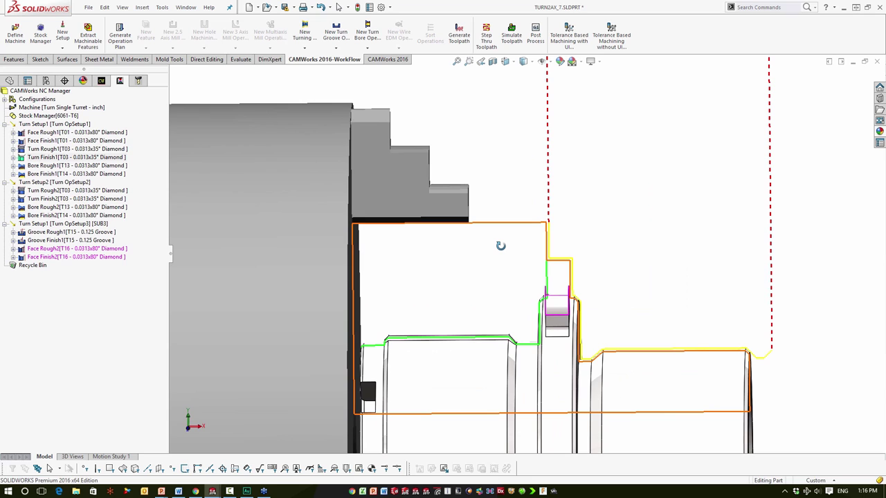
{"action": "left_click", "coordinate": [72, 148]}
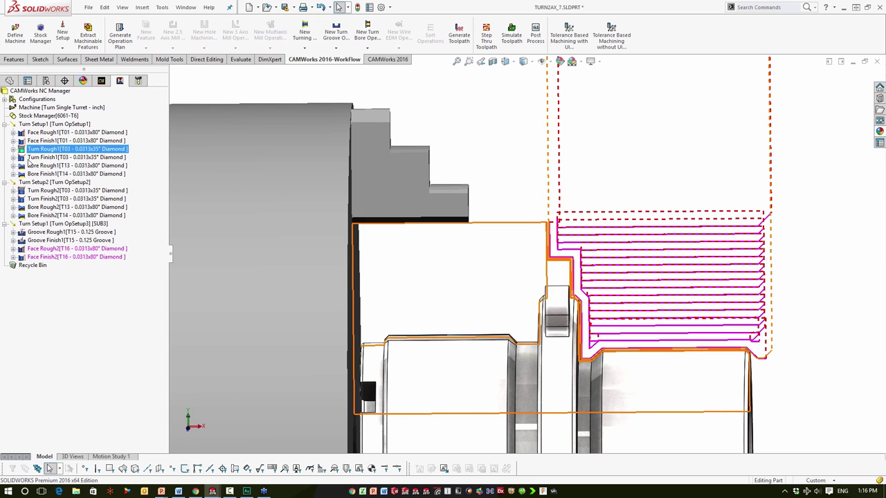
{"action": "left_click", "coordinate": [69, 166]}
{"action": "scroll", "coordinate": [387, 303], "scroll_direction": "up", "scroll_amount": 3}
{"action": "left_click", "coordinate": [69, 173]}
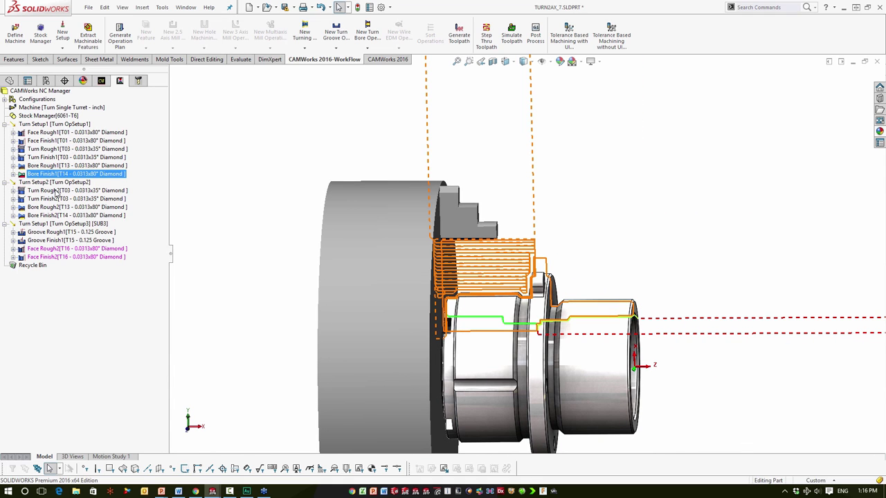
{"action": "left_click", "coordinate": [56, 191]}
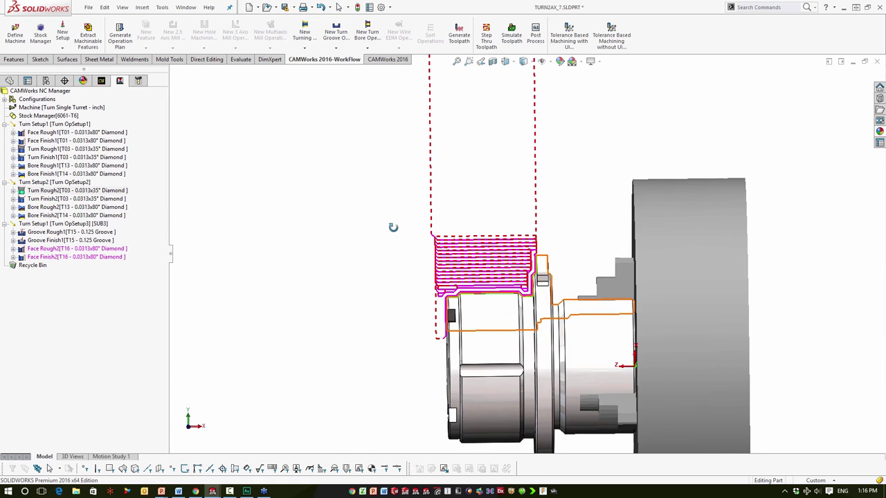
- Examine the Turn Finish2, Bore Rough2 and Bore Finish2 toolpaths of Turn Setup2 and the sub spindle's Groove Rough1 toolpath against the chuck
{"action": "scroll", "coordinate": [590, 329], "scroll_direction": "down", "scroll_amount": 3}
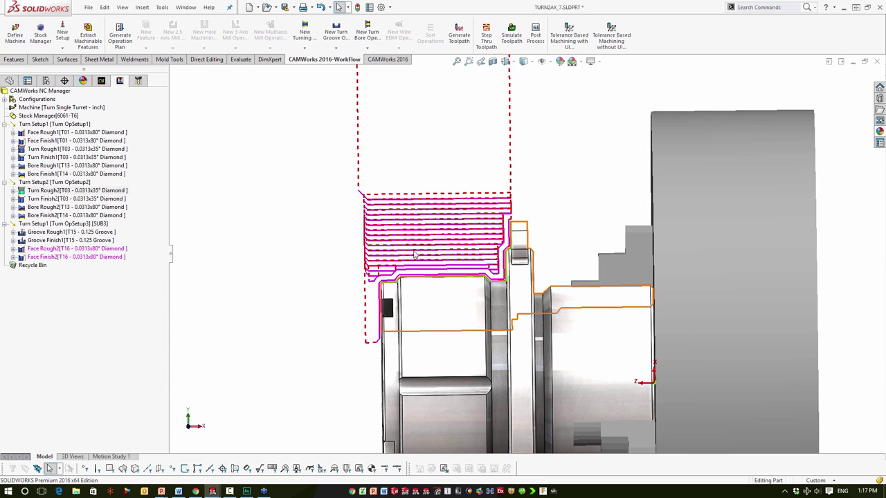
{"action": "left_click", "coordinate": [74, 199]}
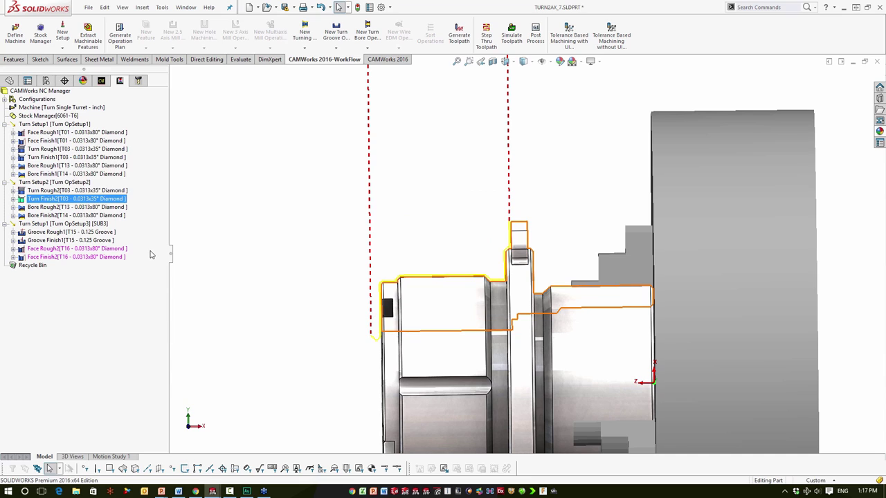
{"action": "left_click", "coordinate": [98, 207]}
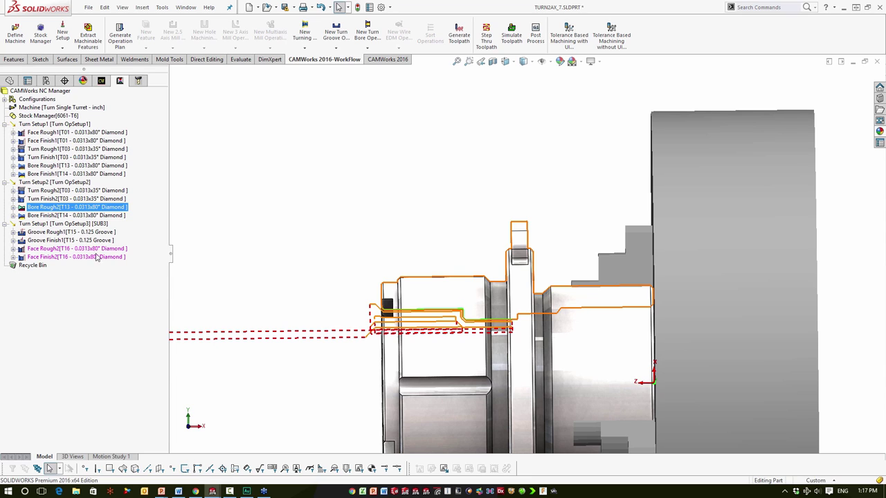
{"action": "left_click", "coordinate": [82, 216]}
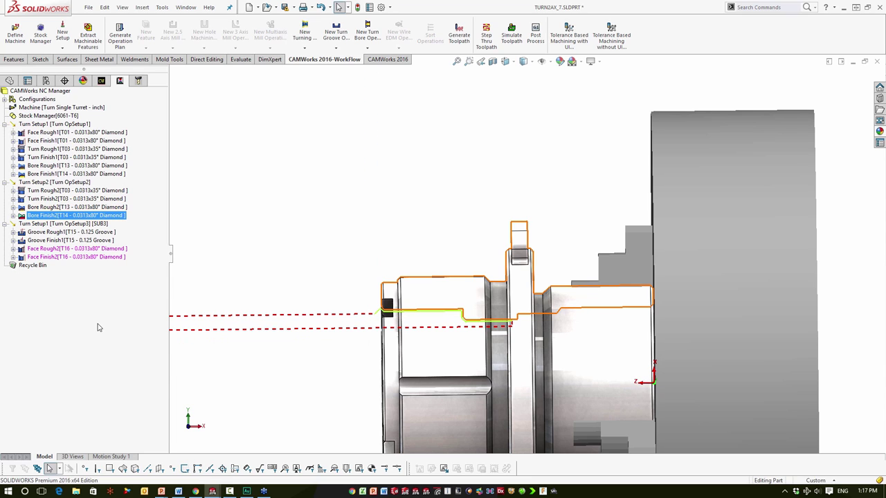
{"action": "left_click", "coordinate": [104, 233]}
{"action": "scroll", "coordinate": [404, 319], "scroll_direction": "down", "scroll_amount": 4}
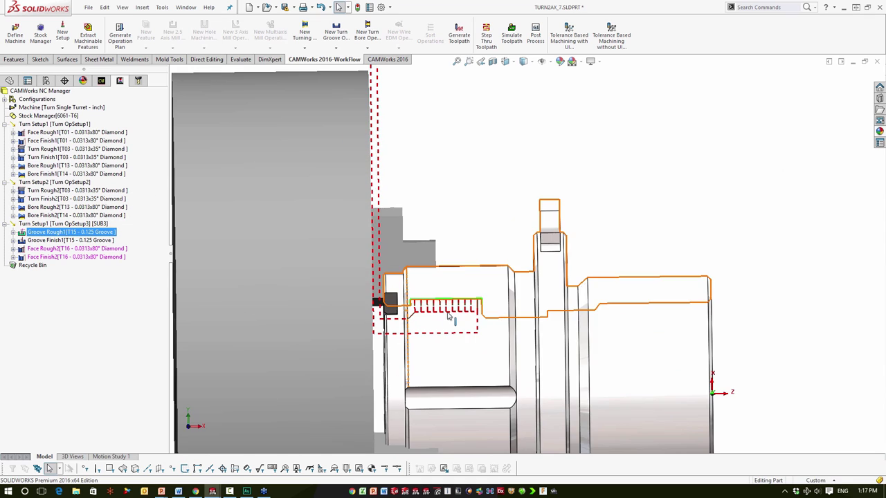
- Set the machine's chuck display to None
{"action": "right_click", "coordinate": [90, 108]}
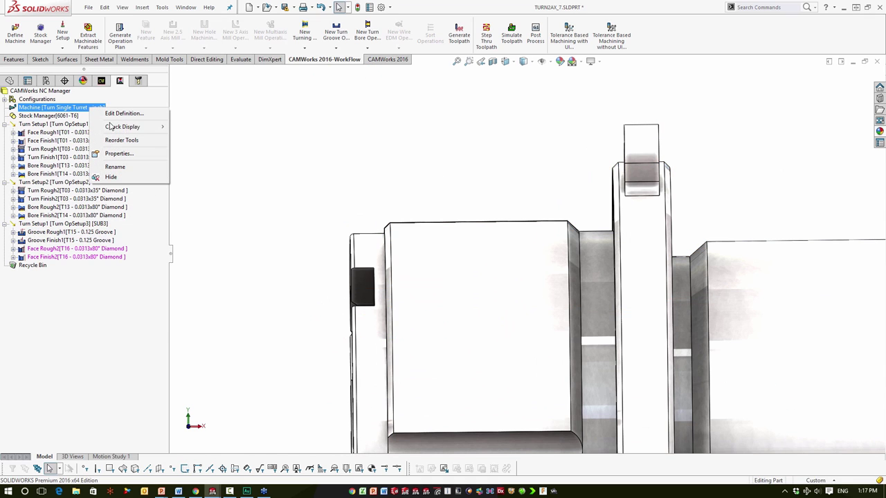
{"action": "mouse_move", "coordinate": [128, 127]}
{"action": "left_click", "coordinate": [175, 129]}
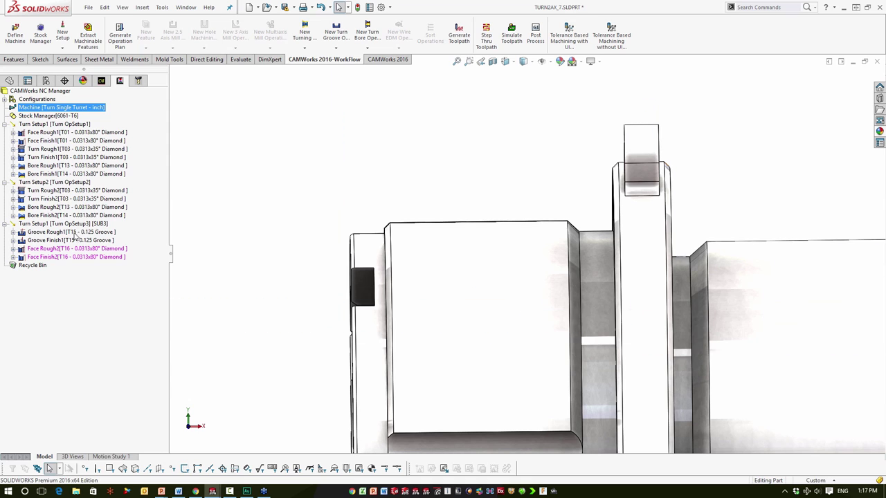
- Examine the Groove Rough1, Groove Finish1 and Face Rough2 toolpaths of the sub spindle setup, and the Turn Rough2 toolpath of Turn Setup2
{"action": "scroll", "coordinate": [251, 271], "scroll_direction": "up", "scroll_amount": 2}
{"action": "scroll", "coordinate": [463, 282], "scroll_direction": "down", "scroll_amount": 2}
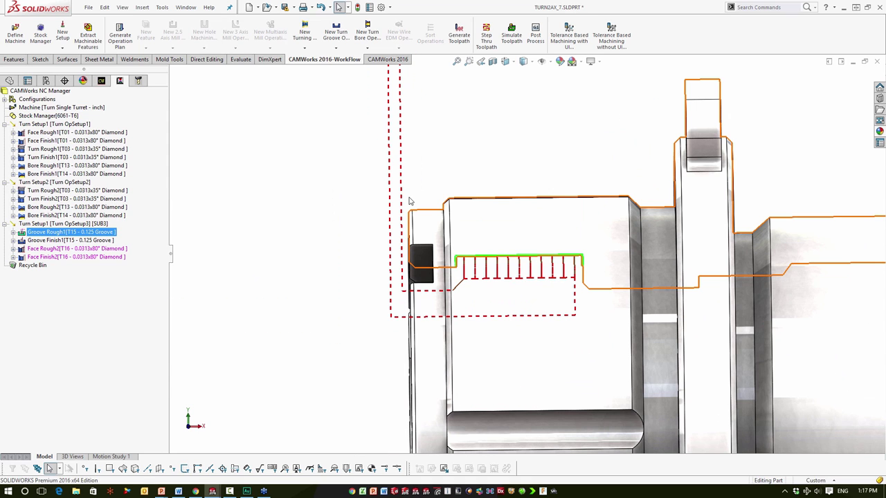
{"action": "left_click", "coordinate": [69, 240]}
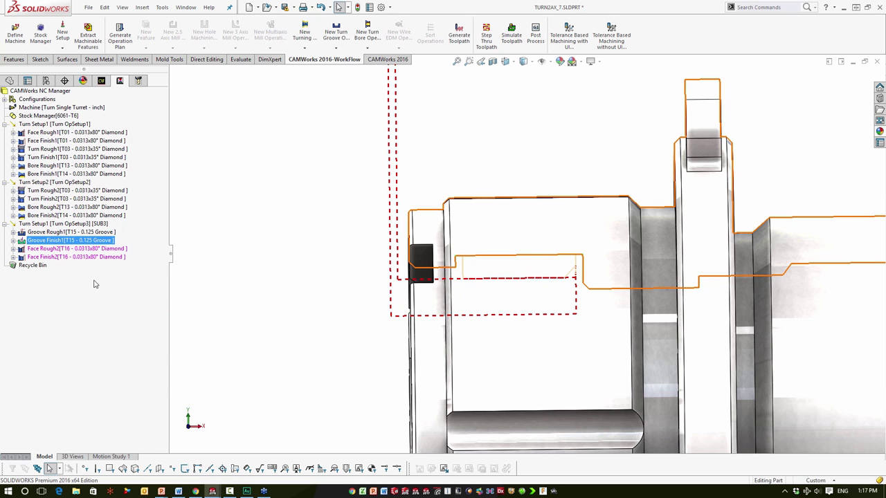
{"action": "left_click", "coordinate": [66, 248]}
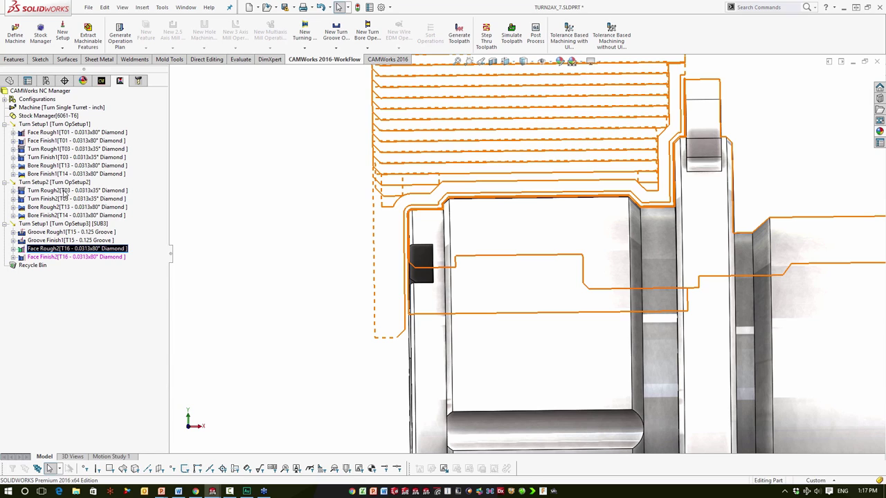
{"action": "left_click", "coordinate": [62, 191]}
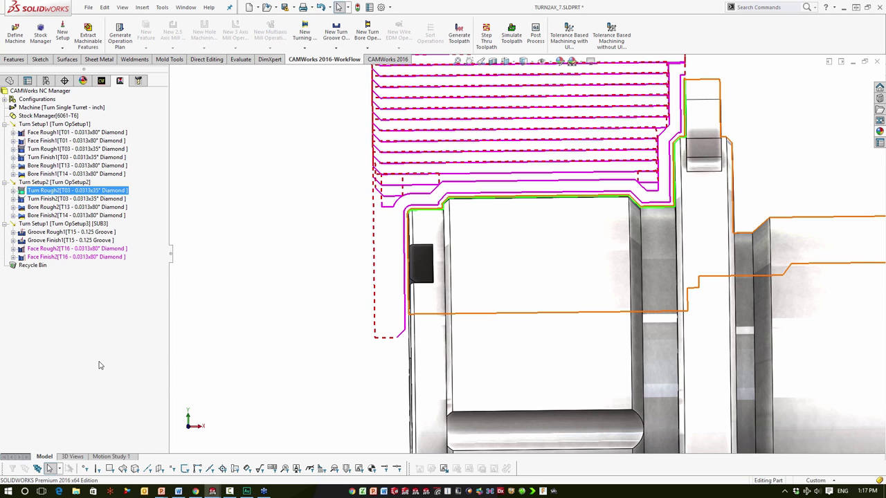
- Review the Z limits and the feature start and end length options of Turn Rough2, and leave them without saving
{"action": "double_click", "coordinate": [55, 193]}
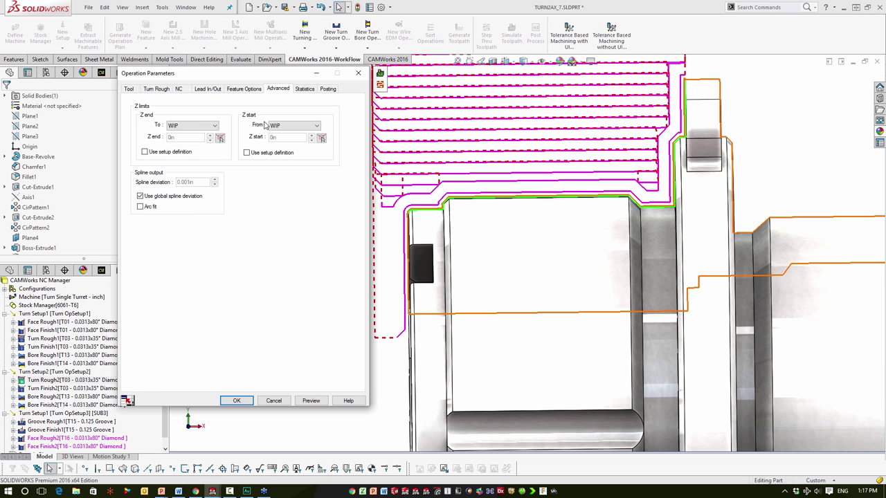
{"action": "left_click", "coordinate": [249, 89]}
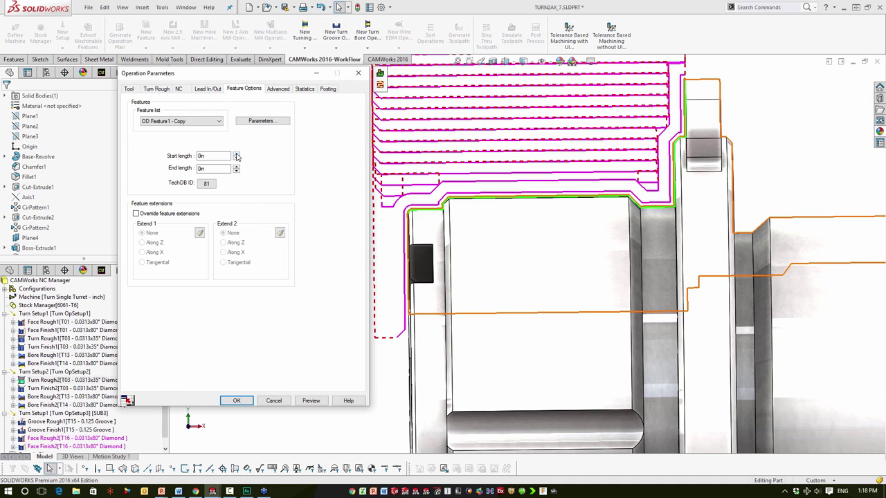
{"action": "left_click", "coordinate": [274, 401]}
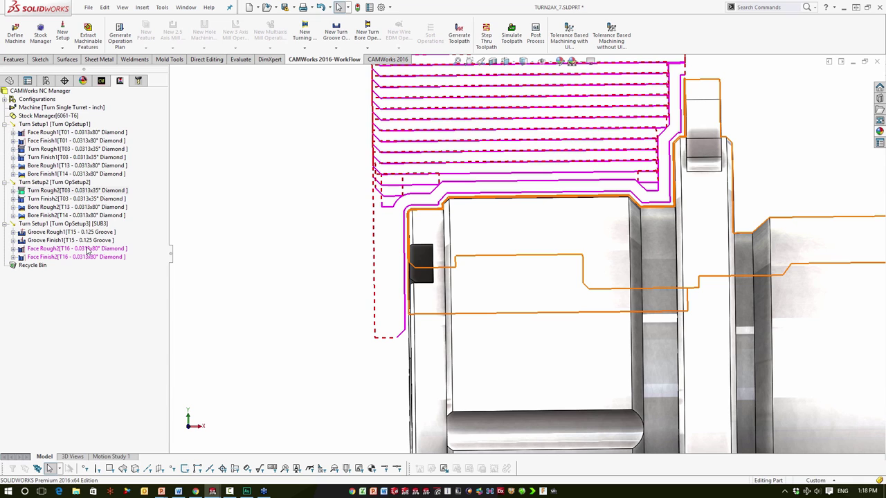
- Review the origin settings of Turn Setup1 and try Work Coordinate as its work coordinate offset
{"action": "scroll", "coordinate": [478, 251], "scroll_direction": "up", "scroll_amount": 5}
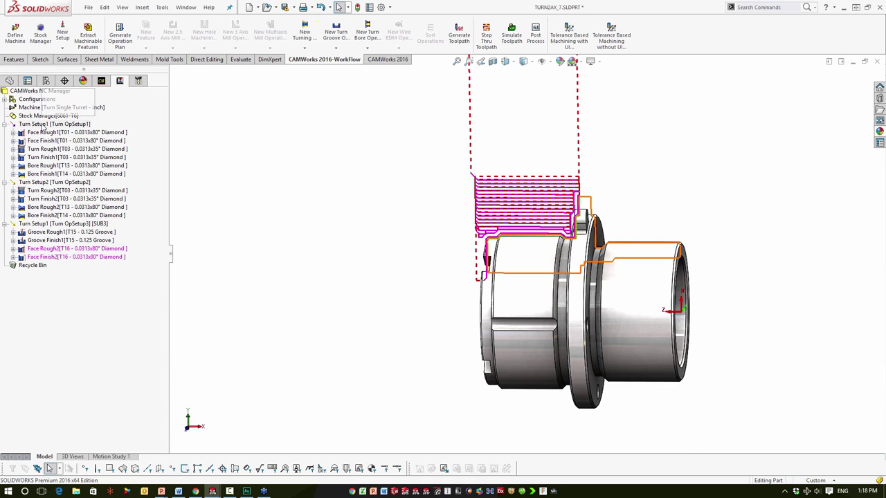
{"action": "double_click", "coordinate": [43, 126]}
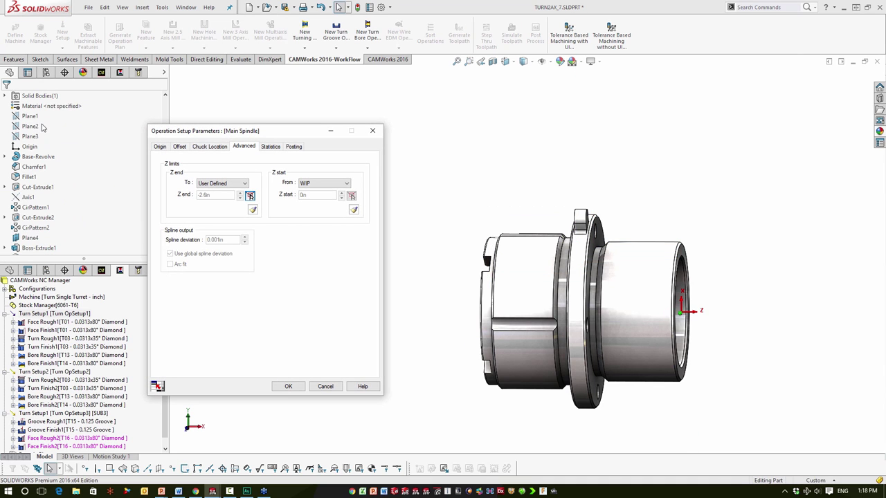
{"action": "left_click", "coordinate": [159, 147]}
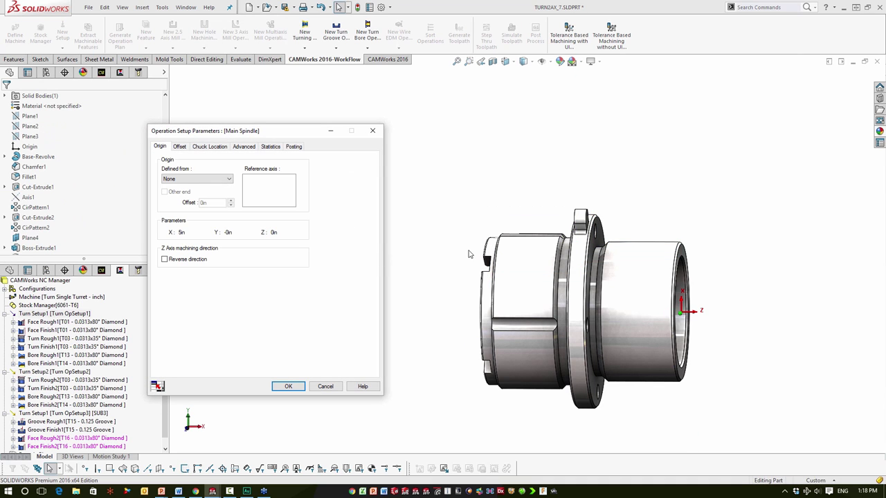
{"action": "left_click", "coordinate": [182, 147]}
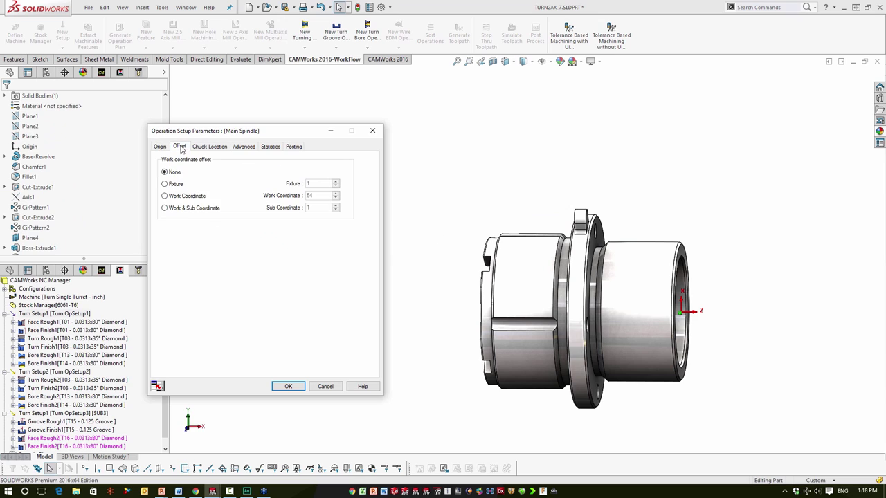
{"action": "left_click", "coordinate": [170, 197]}
- Try a chuck location Z offset of 0.4 in for Turn Setup1, return it to 0 in, and close the setup parameters
{"action": "left_click", "coordinate": [211, 147]}
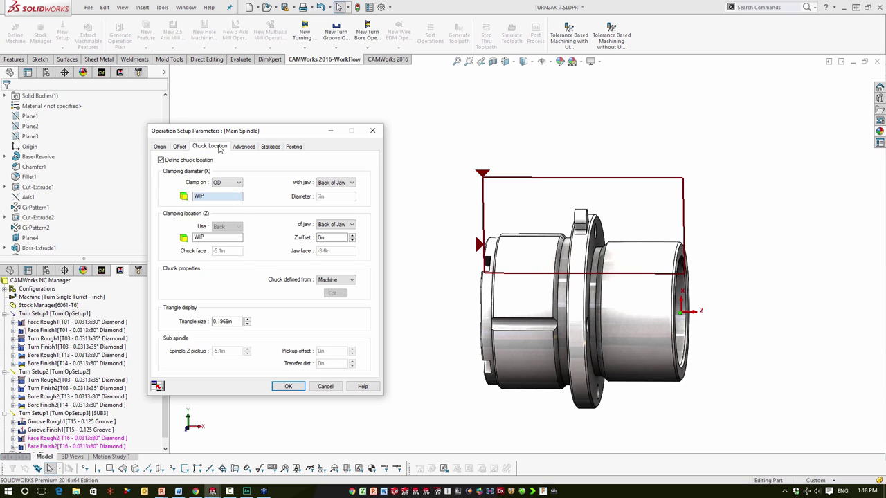
{"action": "middle_click_drag", "start_coordinate": [431, 231], "coordinate": [453, 217]}
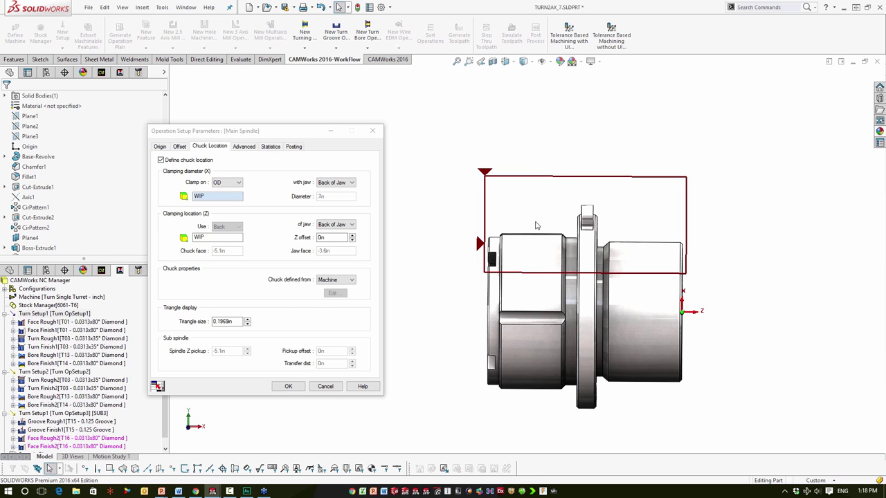
{"action": "middle_click_drag", "start_coordinate": [550, 218], "coordinate": [539, 228]}
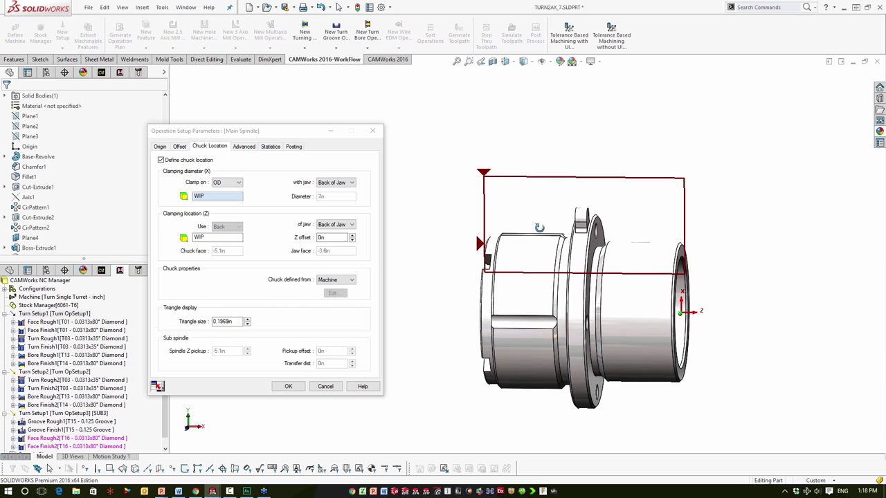
{"action": "left_click", "coordinate": [352, 236]}
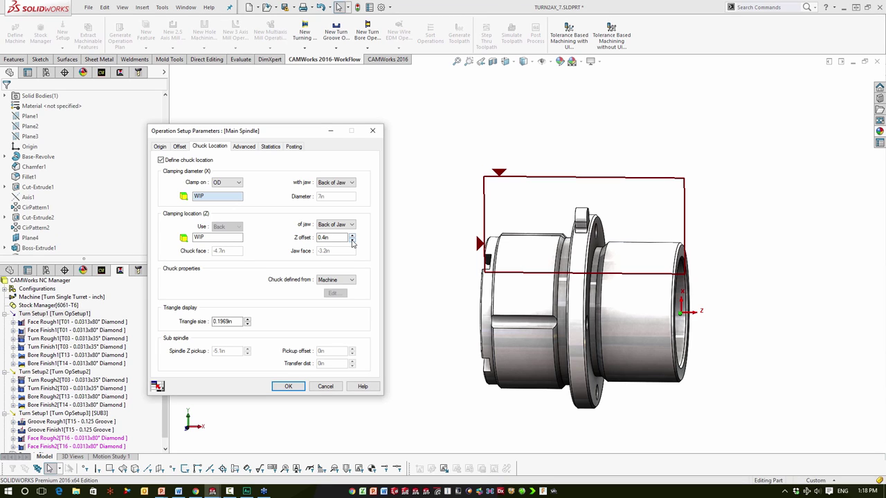
{"action": "left_click", "coordinate": [352, 242]}
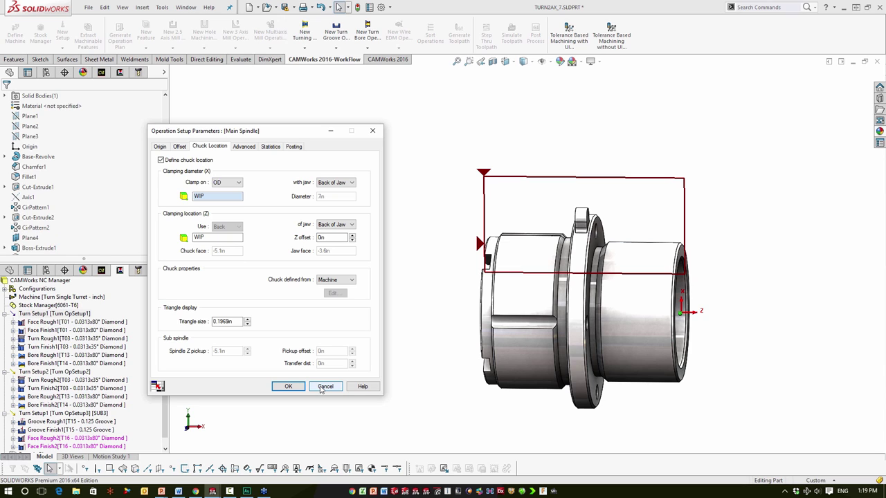
{"action": "left_click", "coordinate": [372, 131]}
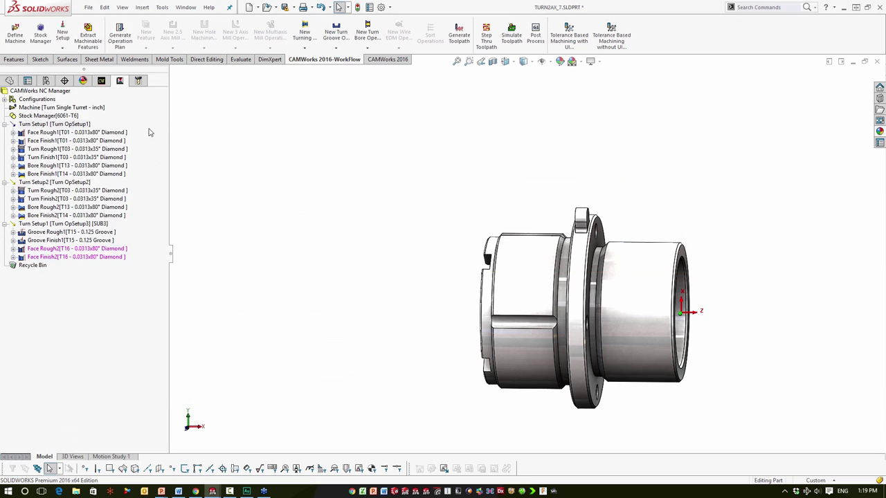
- Set the machine's chuck display back to Shaded
{"action": "right_click", "coordinate": [69, 109]}
{"action": "mouse_move", "coordinate": [116, 130]}
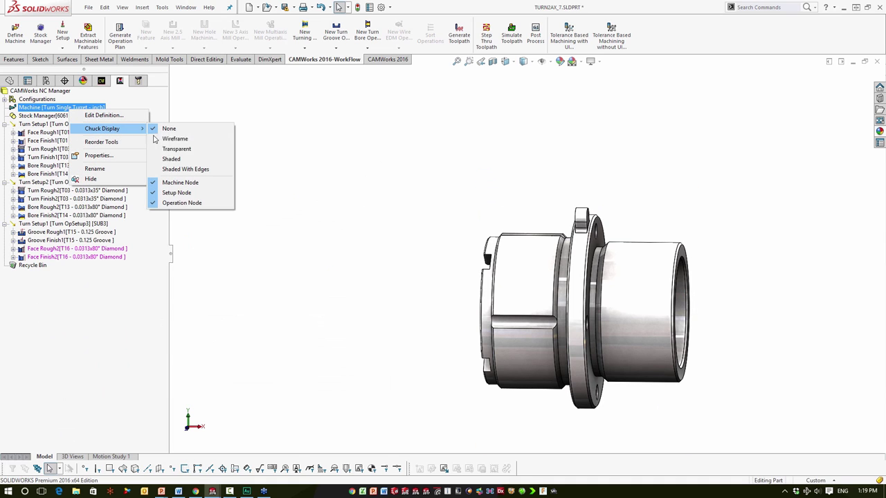
{"action": "left_click", "coordinate": [171, 158]}
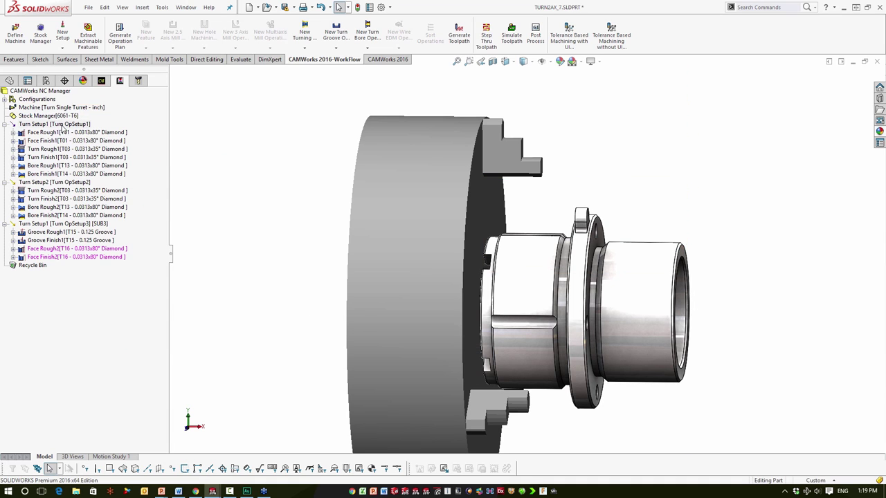
- Try chuck location Z offsets from 0 in up to 0.6 in for Turn Setup1
{"action": "double_click", "coordinate": [63, 127]}
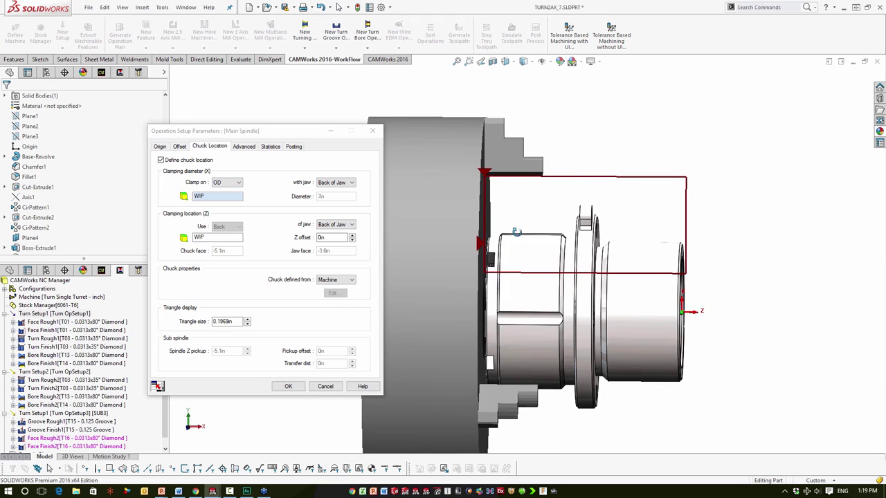
{"action": "left_click", "coordinate": [353, 236]}
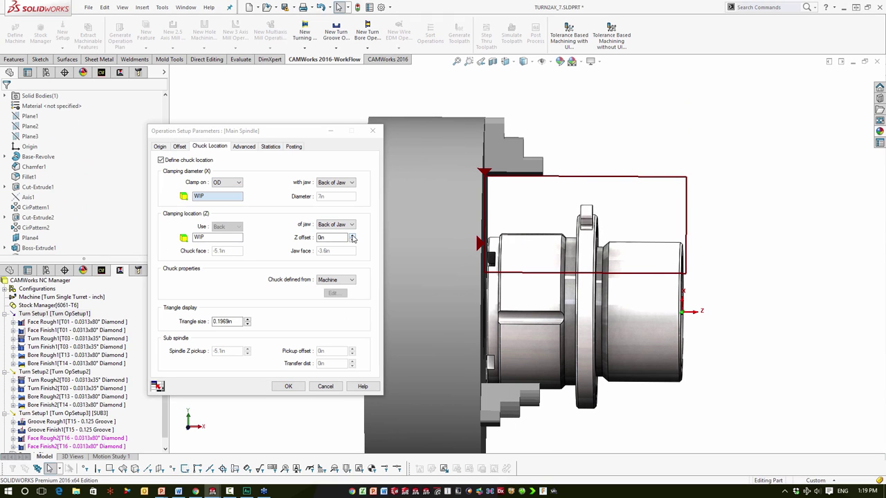
{"action": "left_click", "coordinate": [352, 236]}
{"action": "left_click", "coordinate": [352, 236]}
{"action": "left_click", "coordinate": [352, 236]}
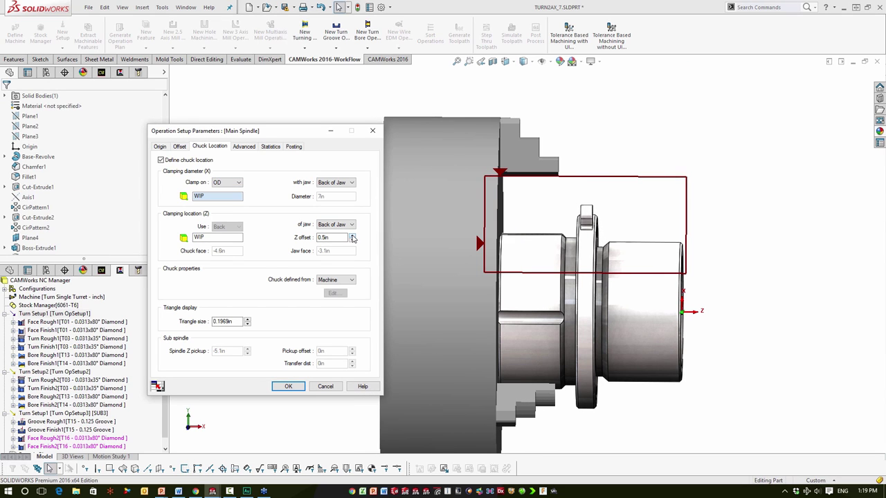
{"action": "left_click", "coordinate": [352, 236]}
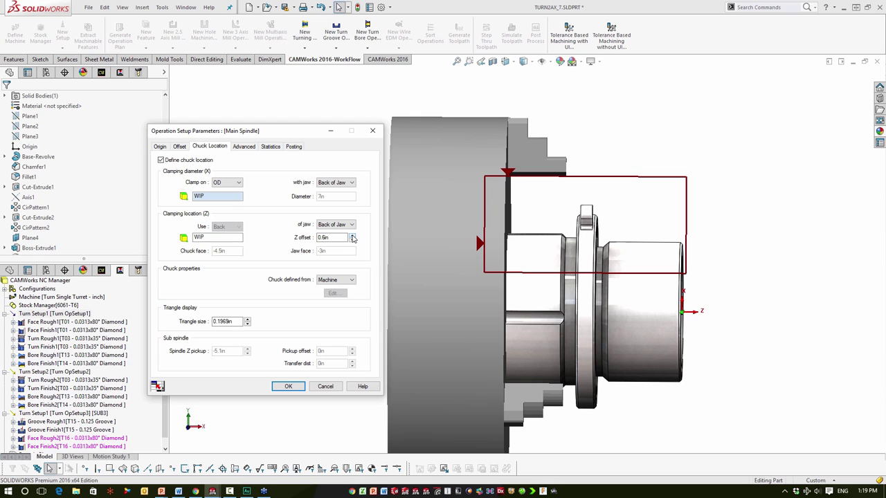
{"action": "left_click", "coordinate": [352, 240]}
{"action": "left_click", "coordinate": [352, 240]}
{"action": "left_click", "coordinate": [352, 240]}
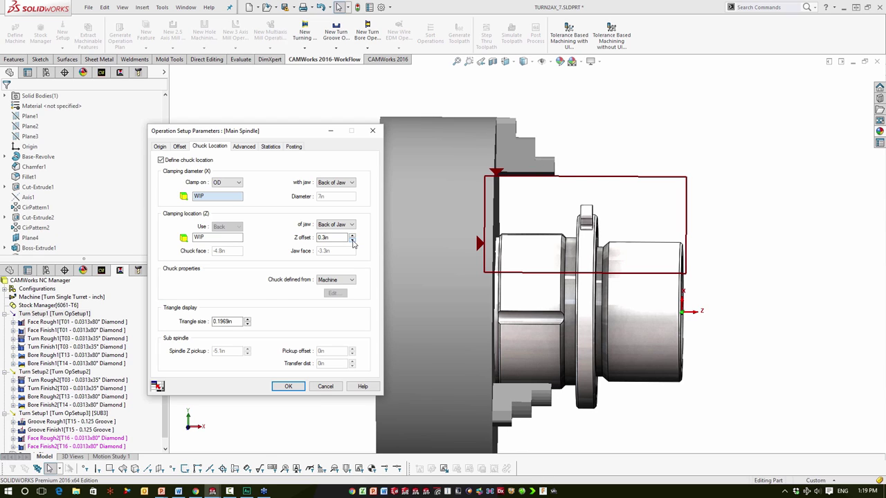
{"action": "left_click", "coordinate": [352, 240]}
{"action": "left_click", "coordinate": [352, 240]}
{"action": "left_click", "coordinate": [352, 240]}
{"action": "left_click", "coordinate": [353, 236]}
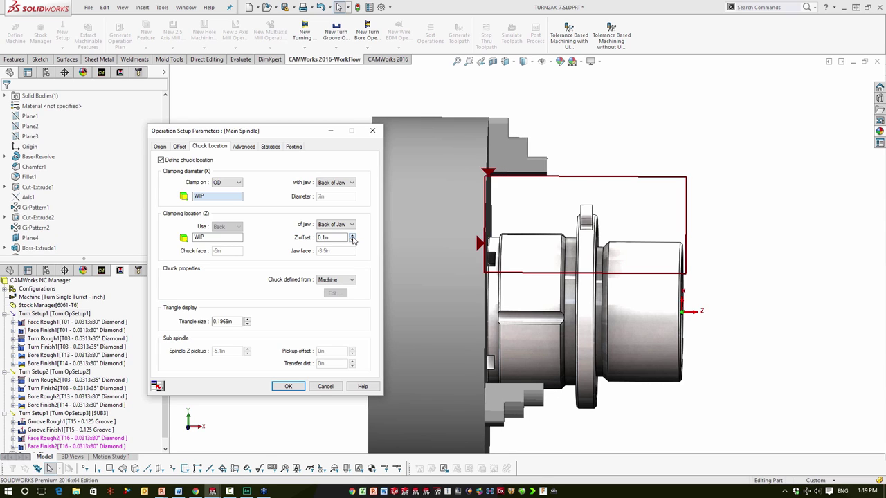
{"action": "left_click", "coordinate": [352, 236]}
{"action": "left_click", "coordinate": [353, 236]}
{"action": "left_click", "coordinate": [353, 236]}
{"action": "left_click", "coordinate": [353, 236]}
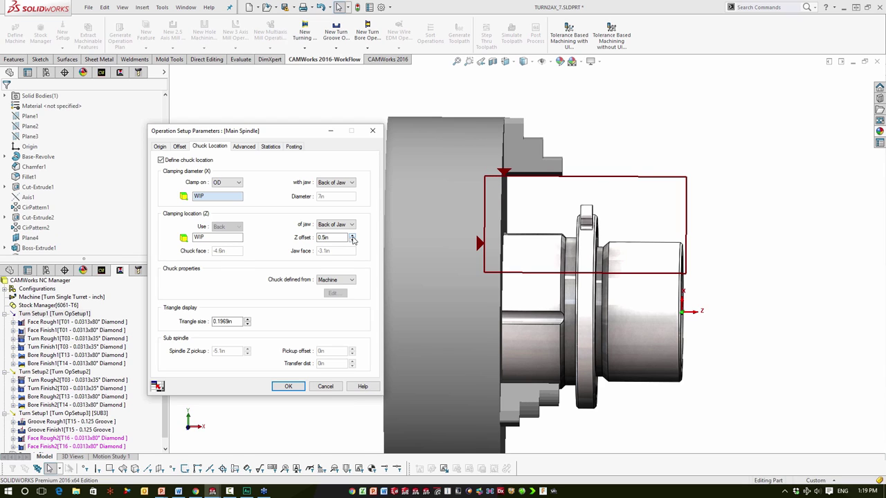
- Lower Turn Setup1's chuck location Z offset past -0.4 in, raise it back beyond -0.2 in, and accept the setup parameters
{"action": "left_click", "coordinate": [352, 240]}
{"action": "left_click", "coordinate": [352, 240]}
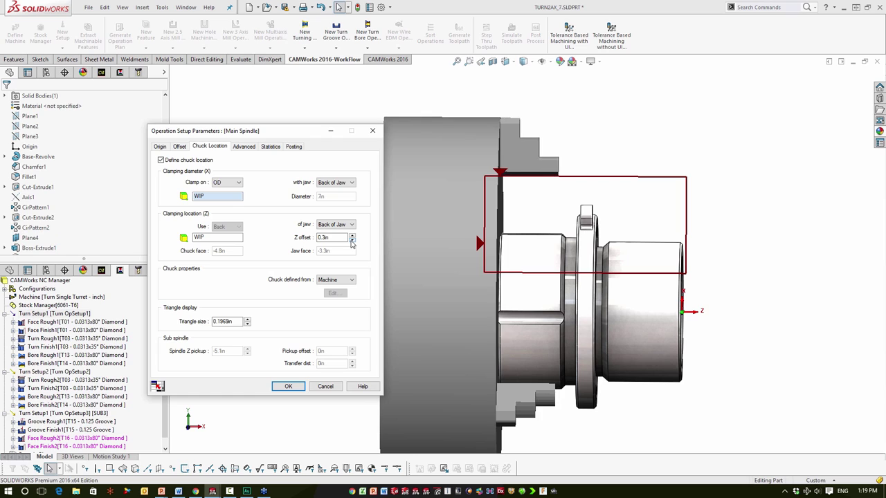
{"action": "left_click", "coordinate": [352, 240]}
{"action": "left_click", "coordinate": [352, 240]}
{"action": "left_click", "coordinate": [352, 240]}
{"action": "left_click", "coordinate": [352, 240]}
{"action": "left_click", "coordinate": [352, 240]}
{"action": "left_click", "coordinate": [352, 240]}
{"action": "left_click", "coordinate": [352, 240]}
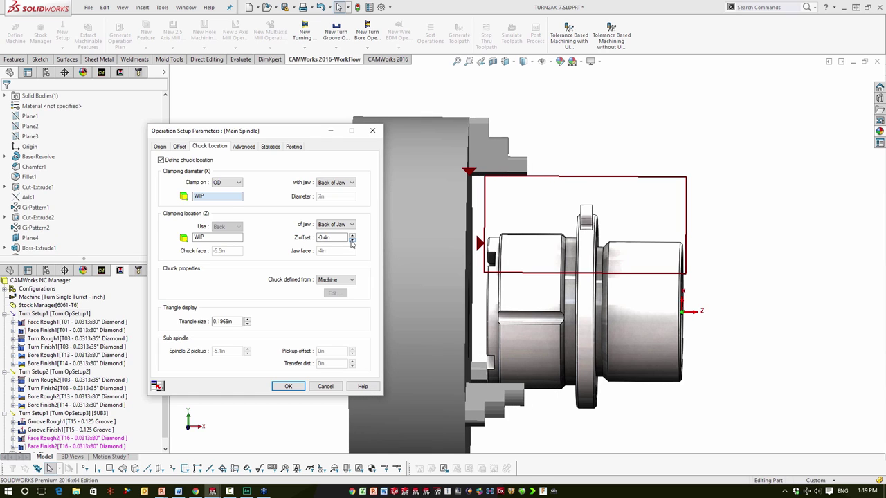
{"action": "left_click", "coordinate": [352, 240]}
{"action": "left_click", "coordinate": [352, 240]}
{"action": "left_click", "coordinate": [353, 236]}
{"action": "left_click", "coordinate": [352, 236]}
{"action": "left_click", "coordinate": [352, 236]}
{"action": "left_click", "coordinate": [352, 236]}
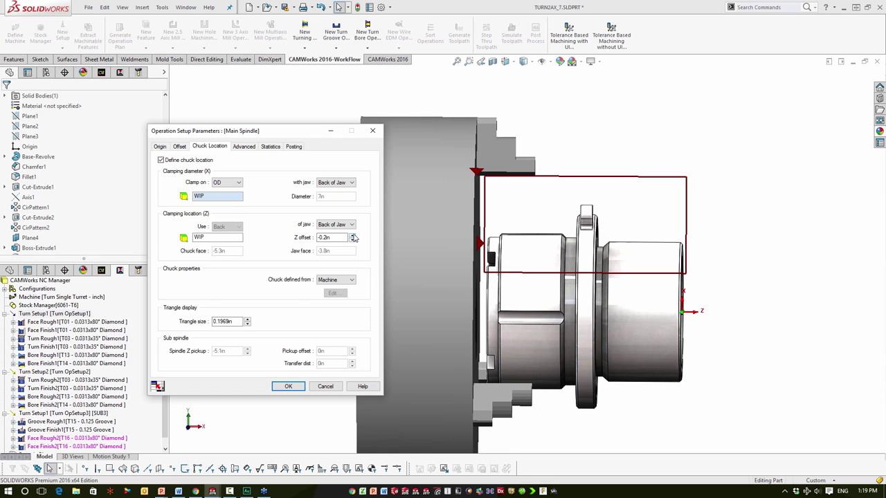
{"action": "left_click", "coordinate": [352, 236]}
{"action": "left_click", "coordinate": [353, 236]}
{"action": "left_click", "coordinate": [288, 386]}
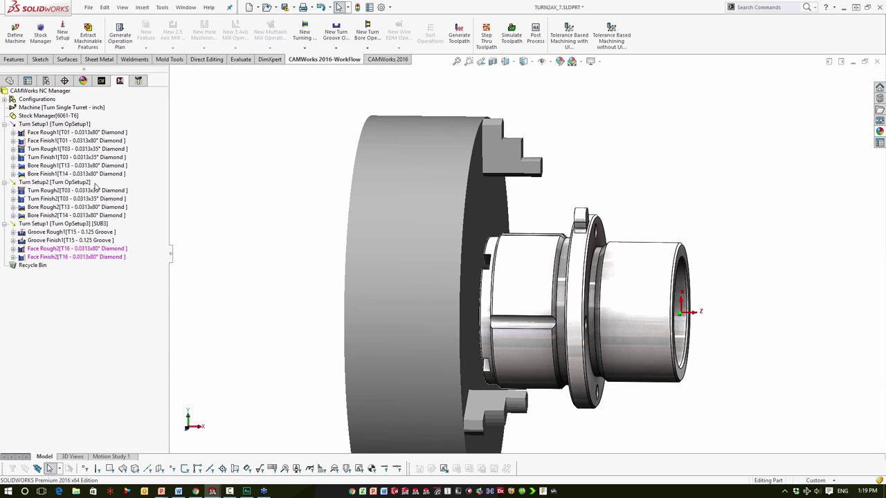
- Compare the chuck position and toolpaths of Turn Setup1 and Turn Setup2, including Bore Finish1 and Turn Rough2
{"action": "mouse_move", "coordinate": [83, 181]}
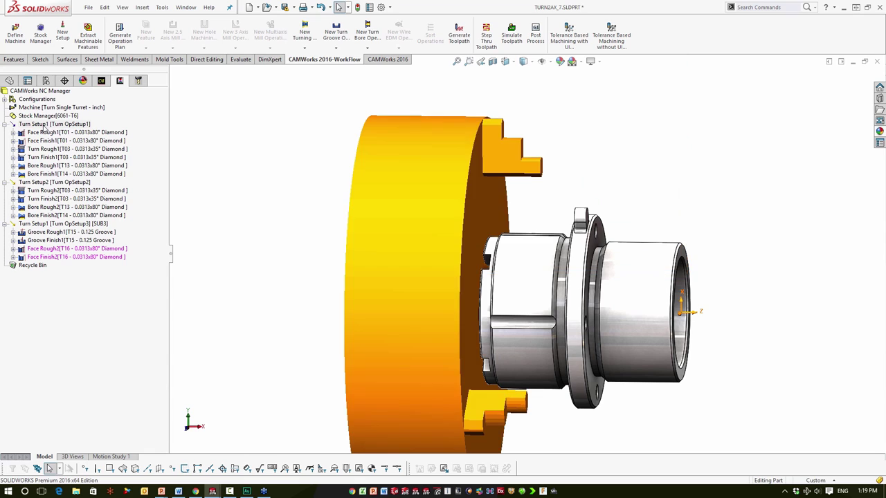
{"action": "mouse_move", "coordinate": [53, 165]}
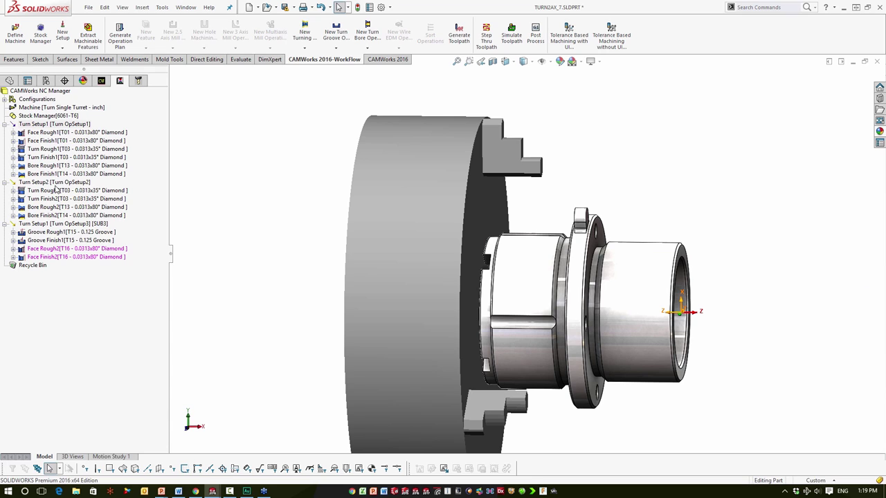
{"action": "left_click", "coordinate": [55, 174]}
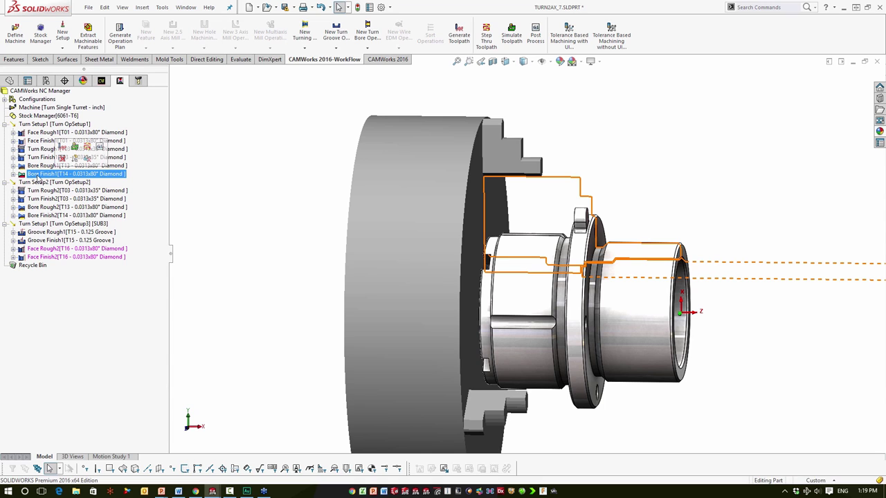
{"action": "left_click", "coordinate": [43, 192]}
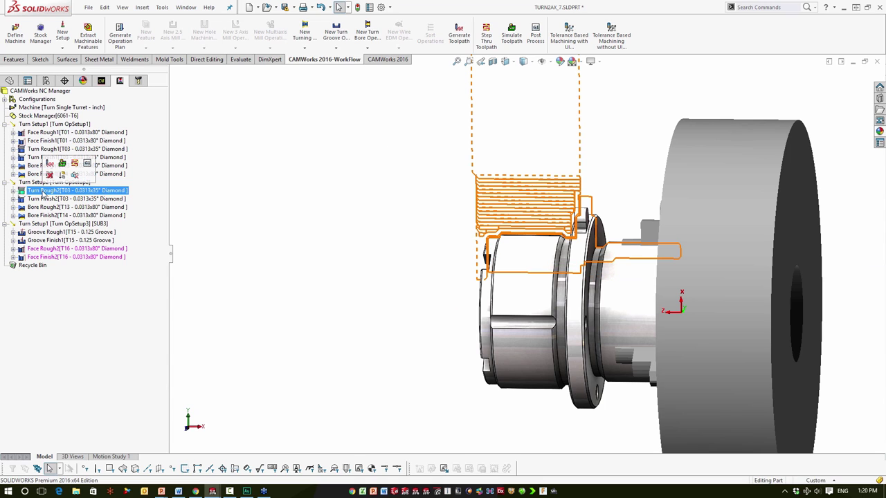
{"action": "left_click", "coordinate": [38, 174]}
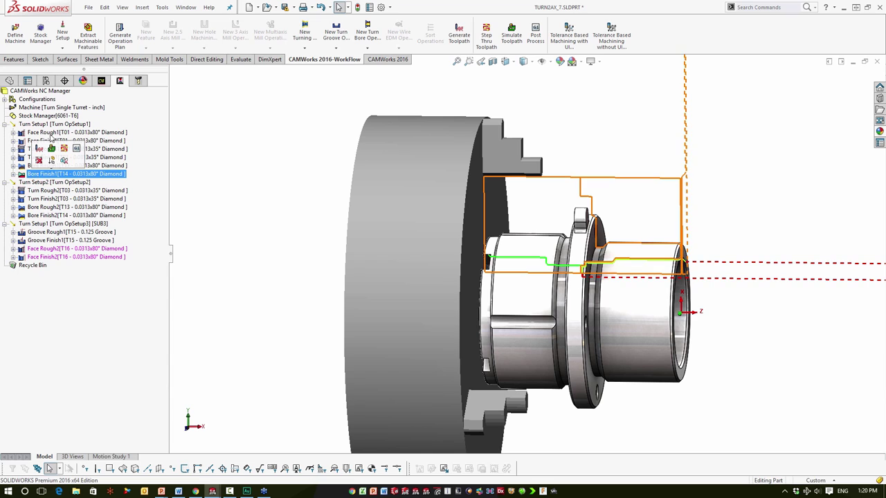
{"action": "left_click", "coordinate": [42, 125]}
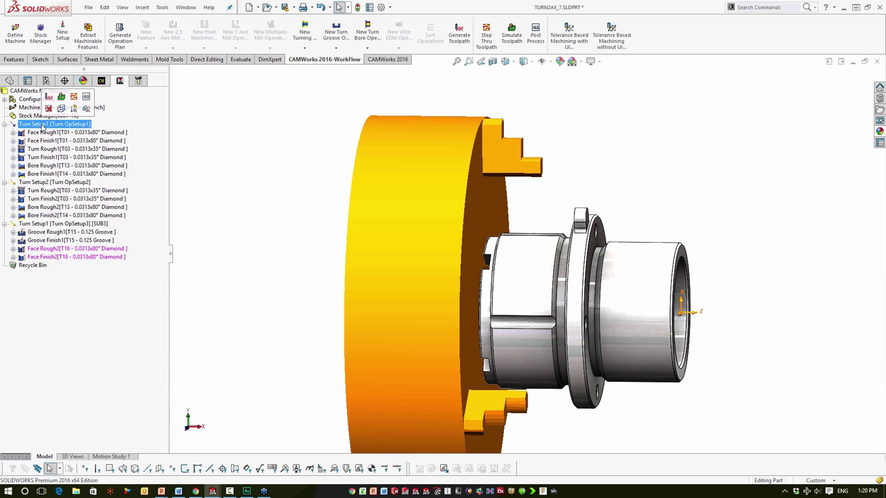
{"action": "left_click", "coordinate": [44, 183]}
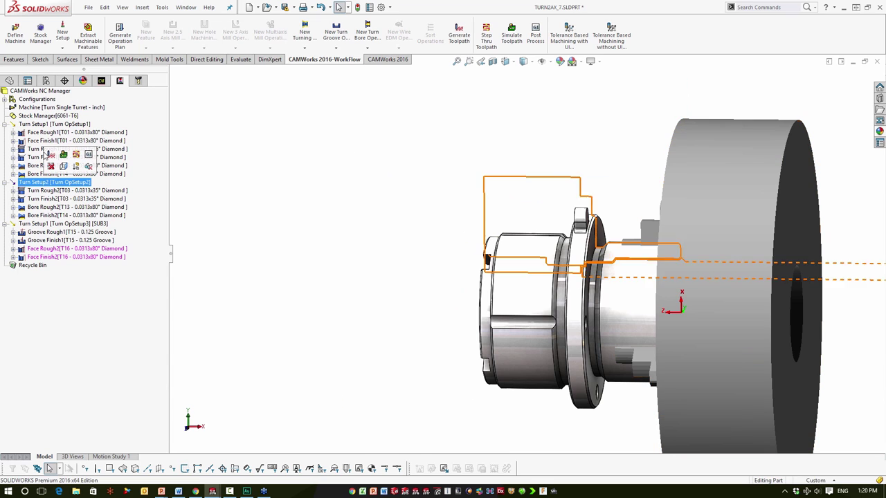
{"action": "left_click", "coordinate": [47, 125]}
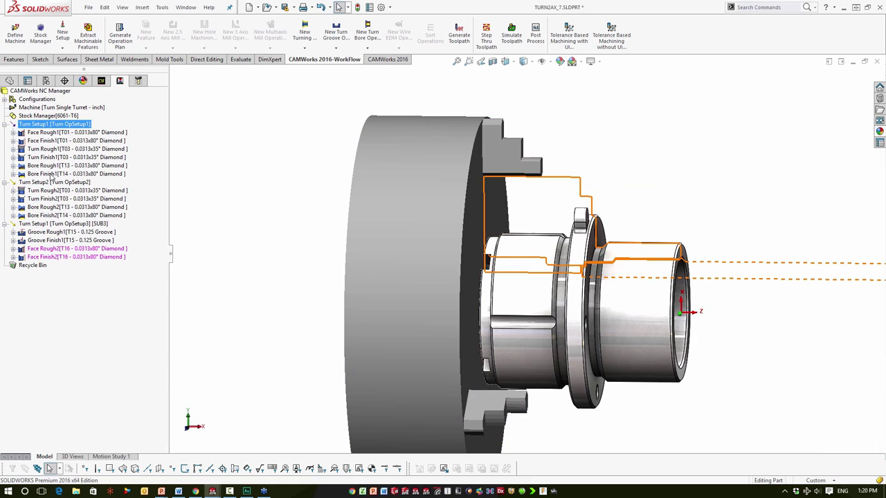
- Start a new sub spindle operation under Turn Setup2
{"action": "left_click", "coordinate": [54, 183]}
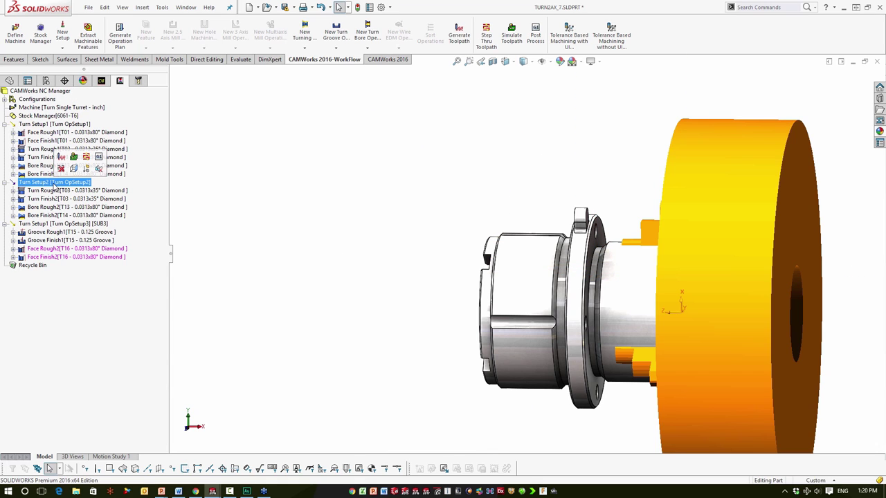
{"action": "right_click", "coordinate": [54, 185]}
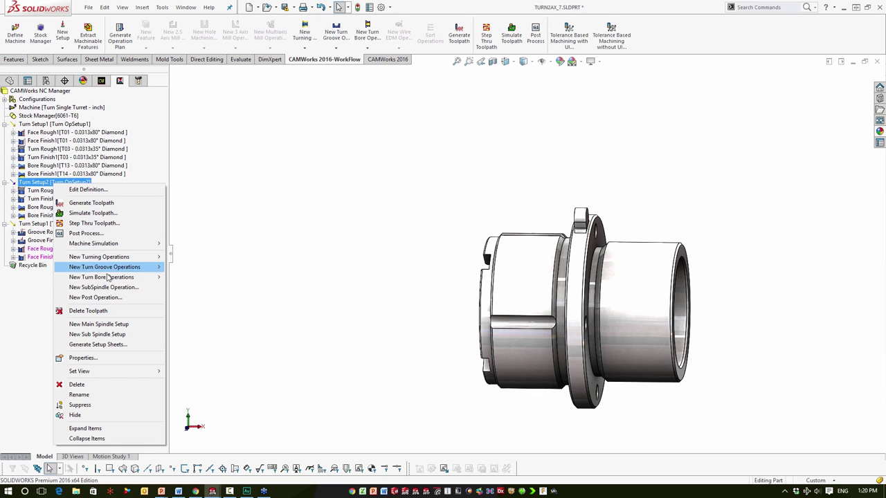
{"action": "left_click", "coordinate": [106, 289]}
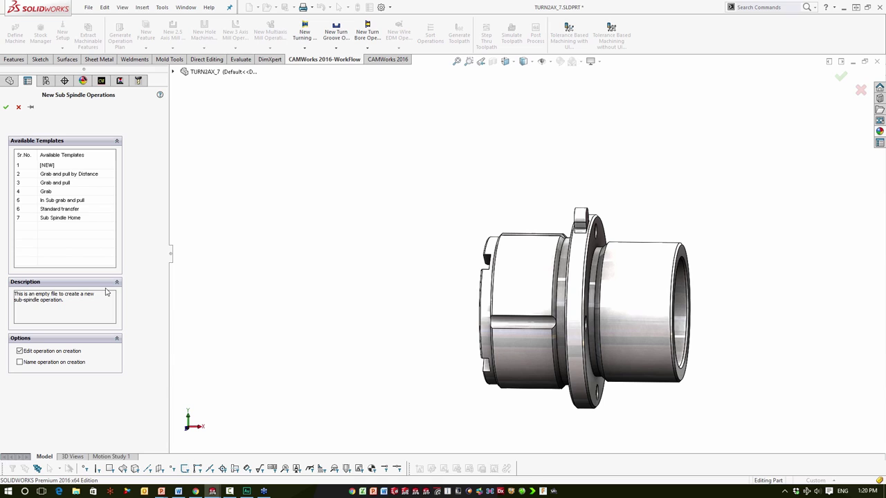
- Compare the sub spindle operation templates and create the operation from the Standard transfer template
{"action": "left_click", "coordinate": [67, 174]}
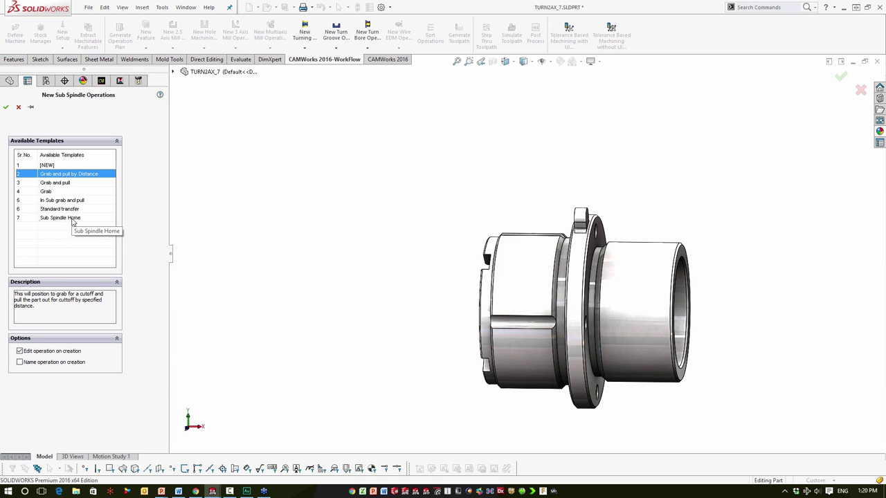
{"action": "left_click", "coordinate": [69, 184]}
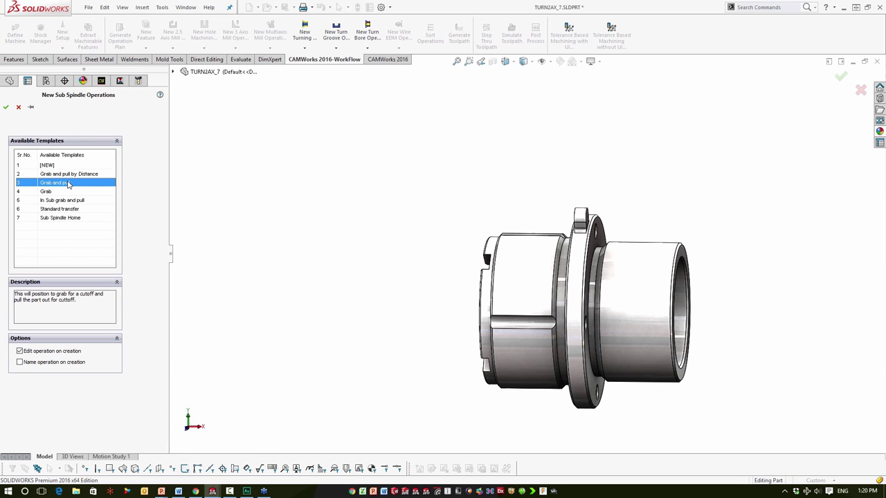
{"action": "left_click", "coordinate": [49, 192]}
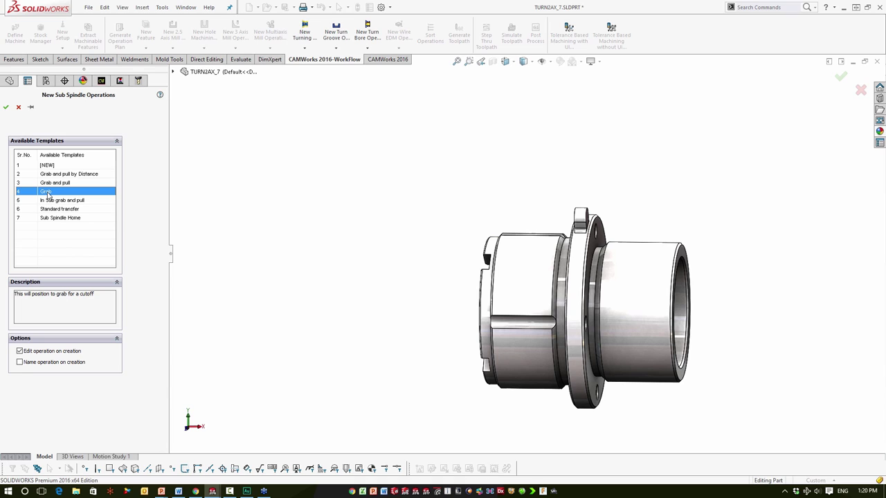
{"action": "left_click", "coordinate": [67, 200]}
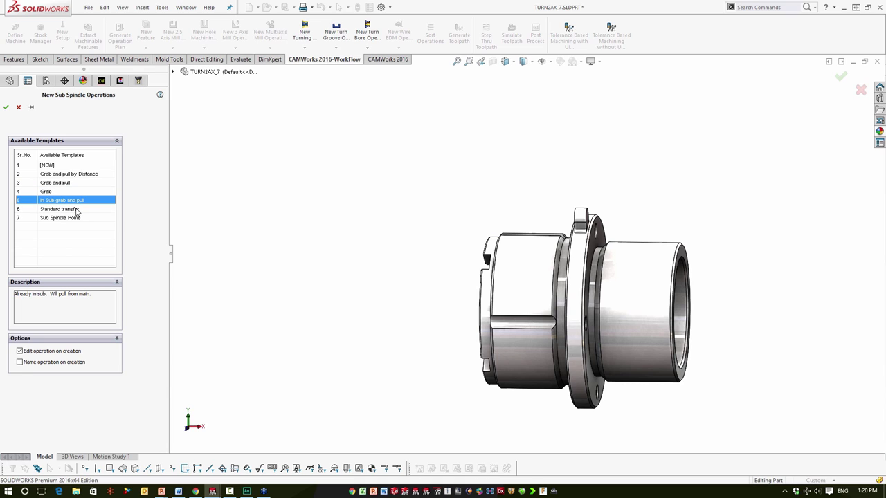
{"action": "left_click", "coordinate": [76, 209]}
{"action": "left_click", "coordinate": [74, 218]}
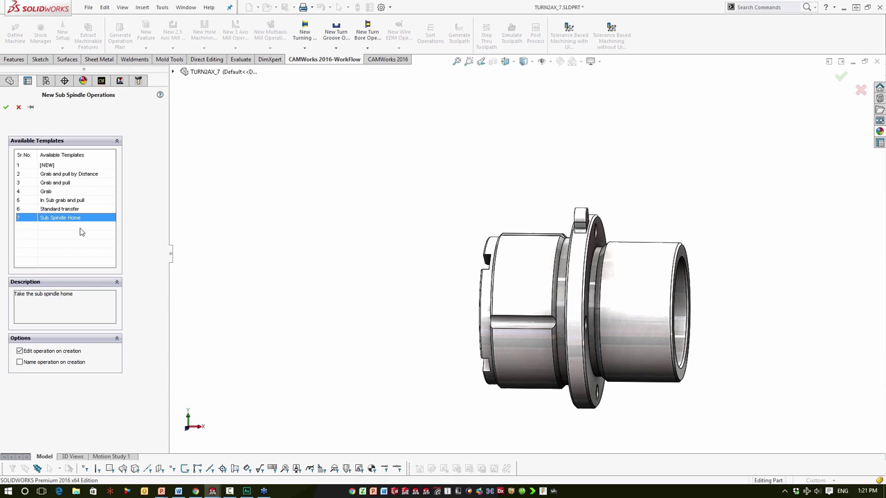
{"action": "left_click", "coordinate": [72, 210]}
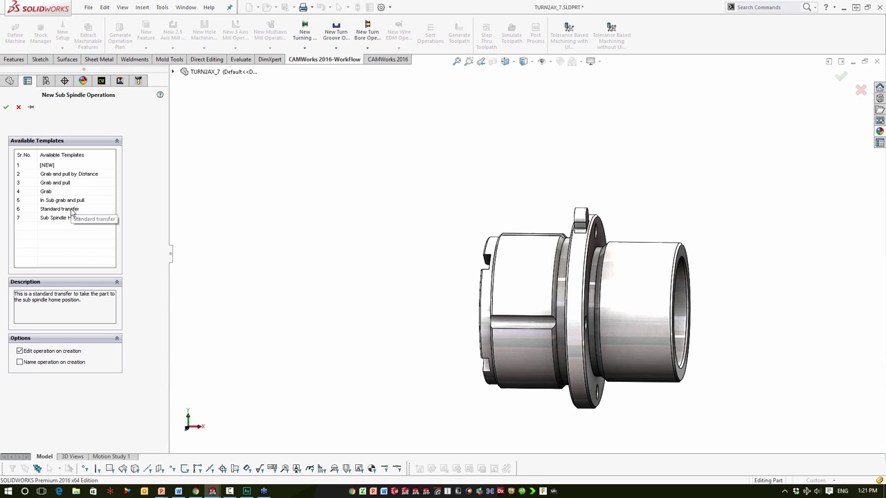
{"action": "left_click", "coordinate": [6, 107]}
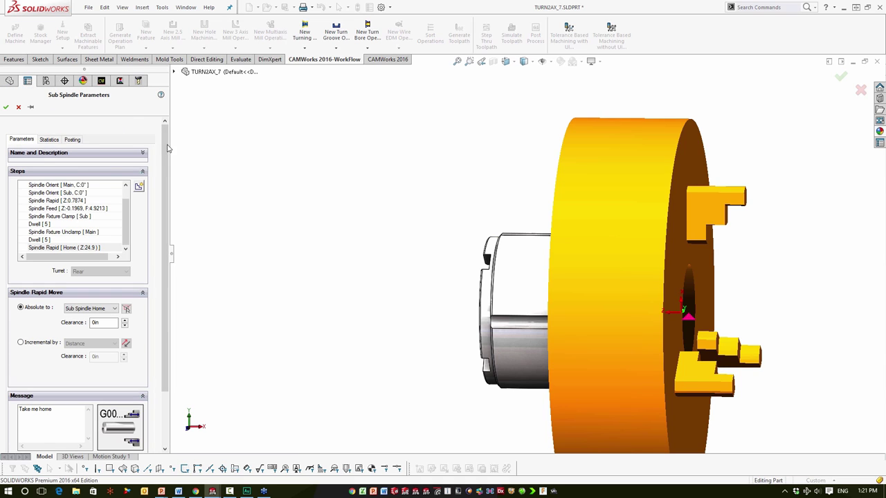
- Review the Standard transfer's description and its spindle speed, orient, rapid and feed steps for the main and sub spindles
{"action": "left_click", "coordinate": [142, 153]}
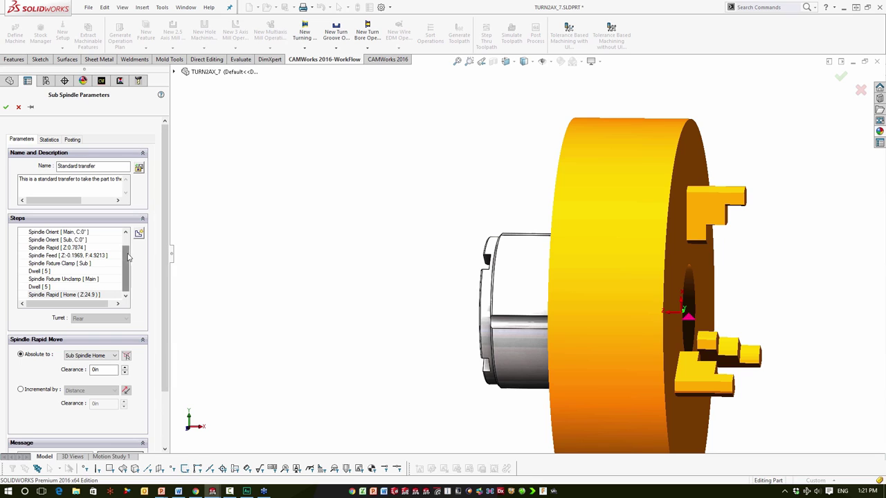
{"action": "left_click_drag", "start_coordinate": [128, 260], "coordinate": [128, 249]}
{"action": "left_click", "coordinate": [76, 232]}
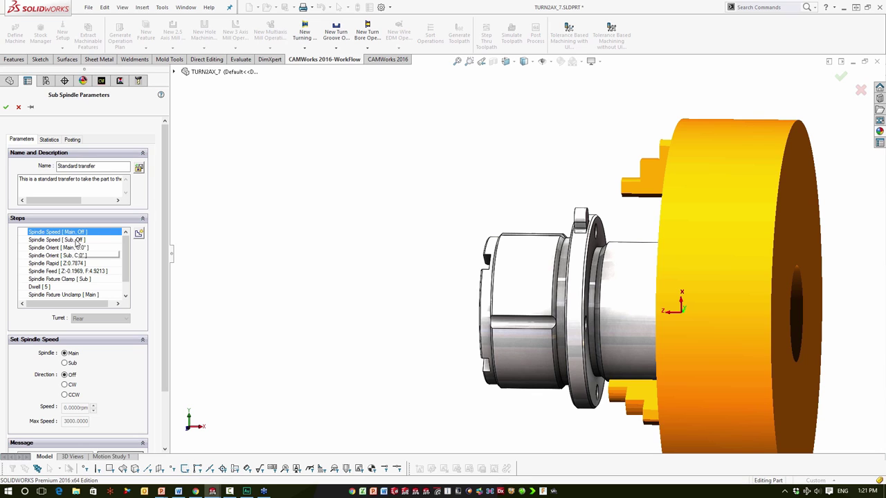
{"action": "left_click", "coordinate": [77, 241]}
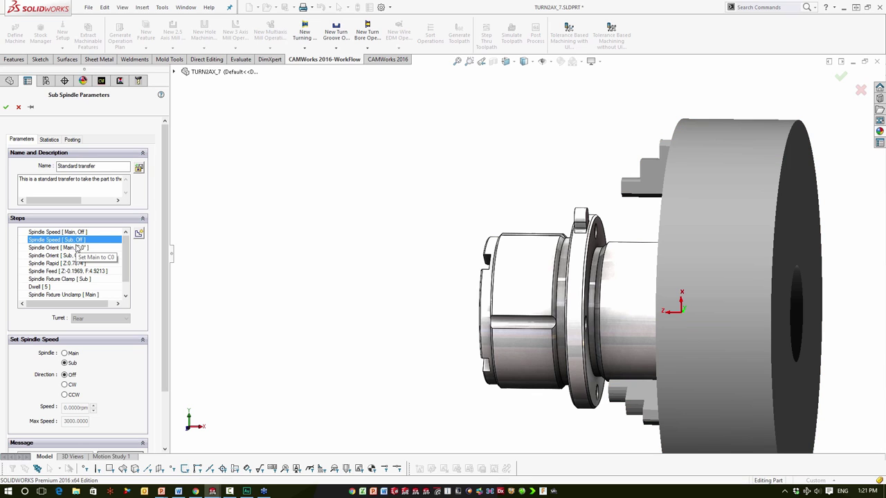
{"action": "left_click", "coordinate": [78, 248]}
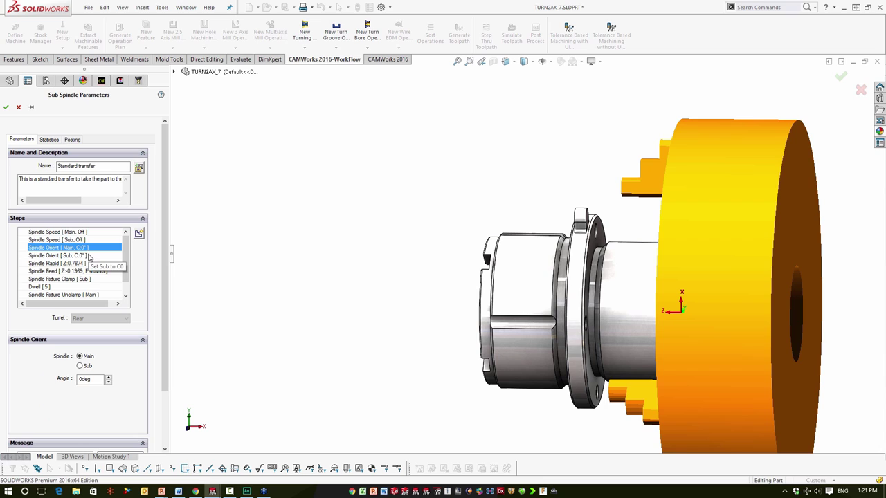
{"action": "left_click", "coordinate": [82, 256]}
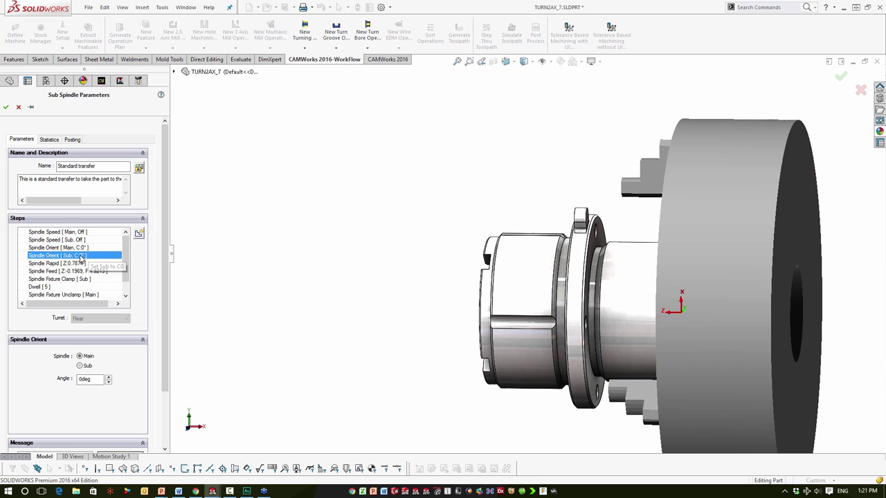
{"action": "left_click", "coordinate": [71, 263]}
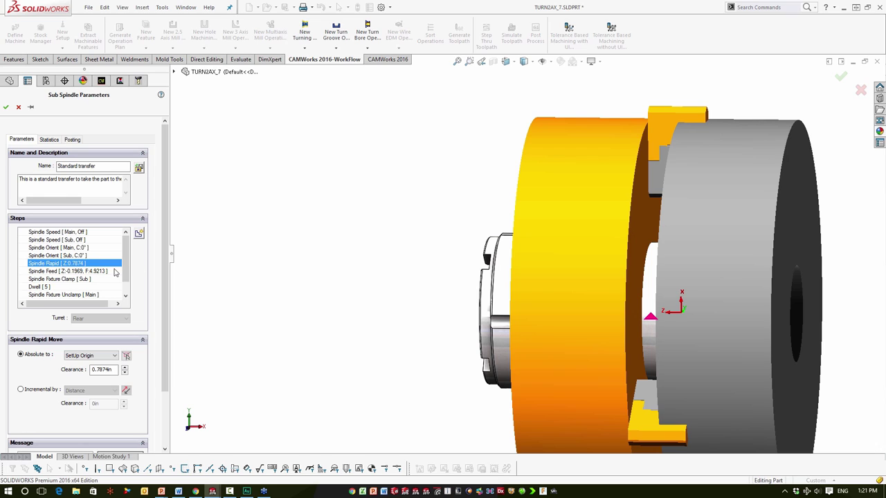
{"action": "left_click", "coordinate": [85, 271]}
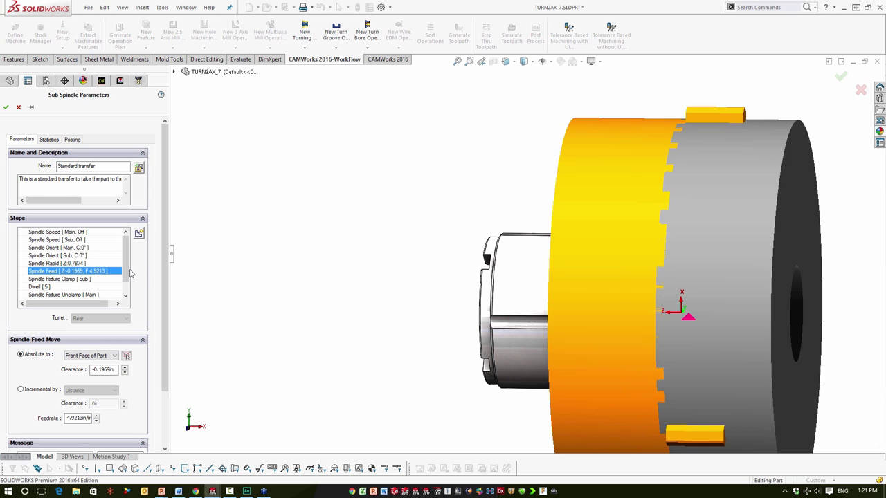
- Review the remaining transfer steps, from the sub spindle clamp through the dwells and main spindle unclamp to the home move
{"action": "left_click", "coordinate": [67, 280]}
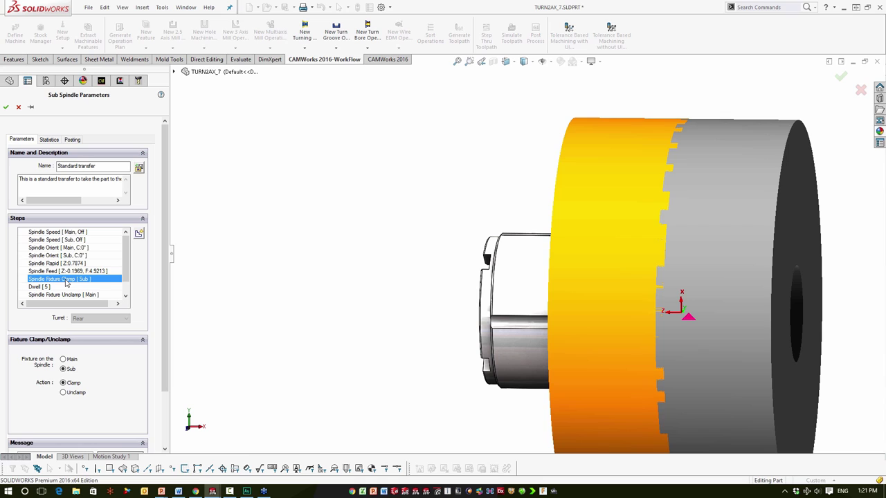
{"action": "scroll", "coordinate": [67, 283], "scroll_direction": "down", "scroll_amount": 1}
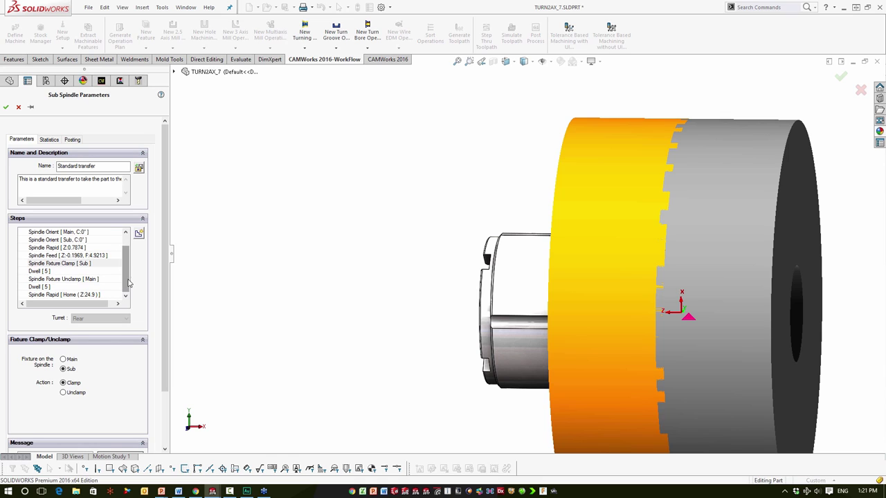
{"action": "left_click", "coordinate": [51, 272]}
{"action": "left_click", "coordinate": [55, 280]}
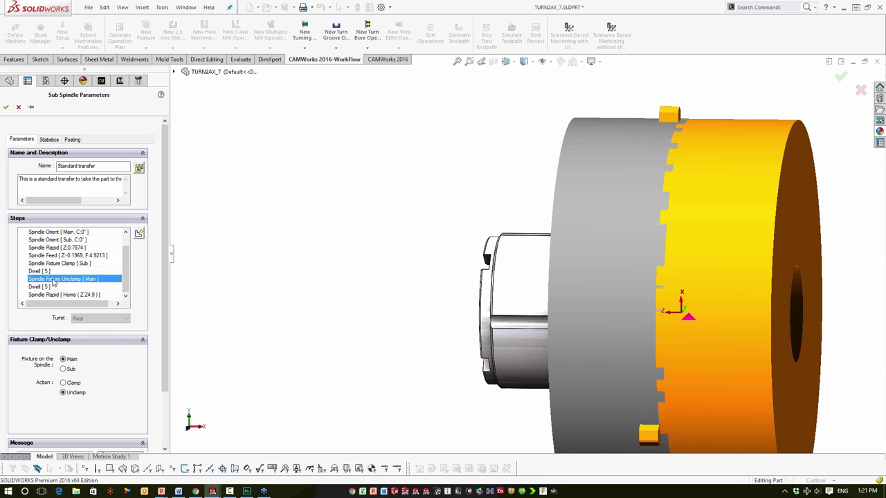
{"action": "left_click", "coordinate": [127, 284]}
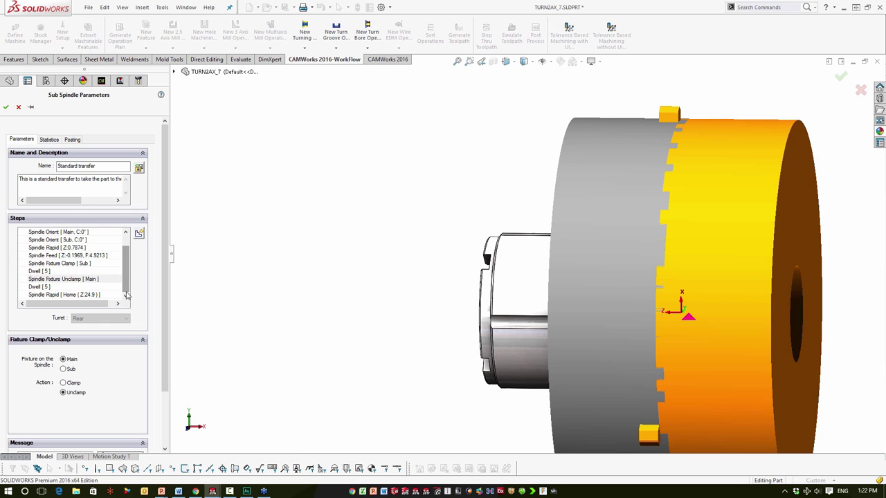
{"action": "left_click", "coordinate": [50, 287]}
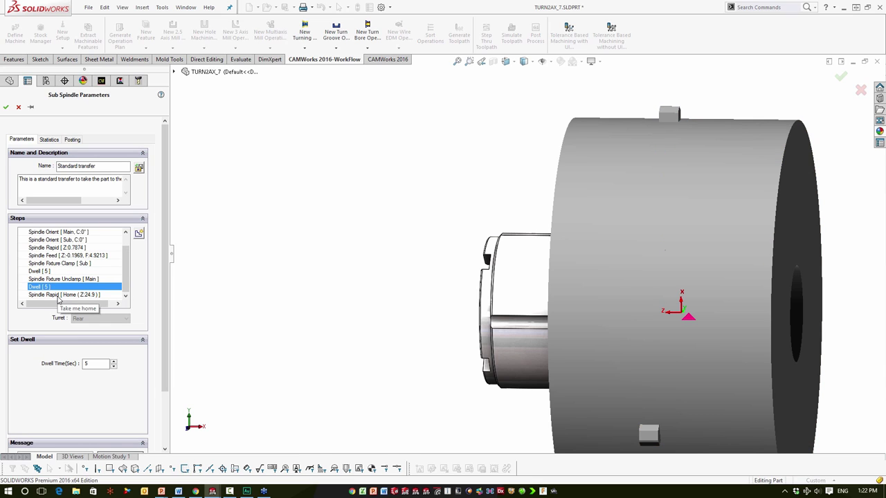
{"action": "left_click", "coordinate": [58, 295]}
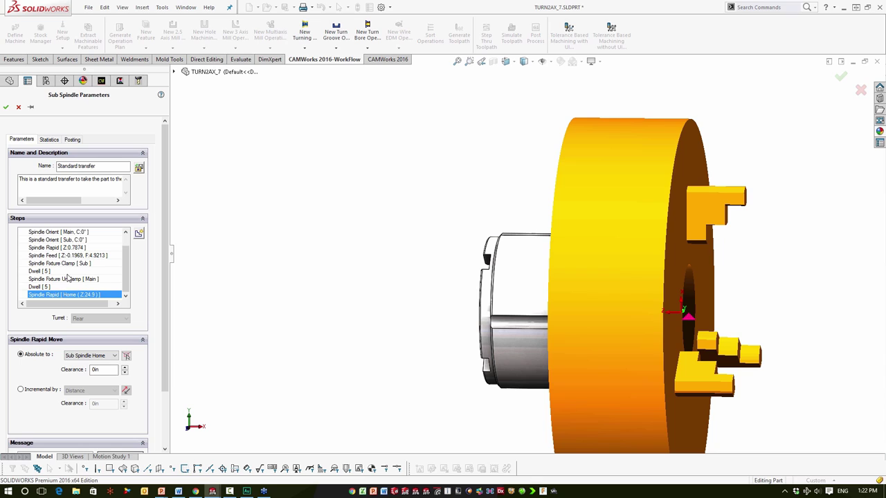
- Set the dwell time to 1 second in both dwell steps of the Standard transfer
{"action": "left_click", "coordinate": [41, 272]}
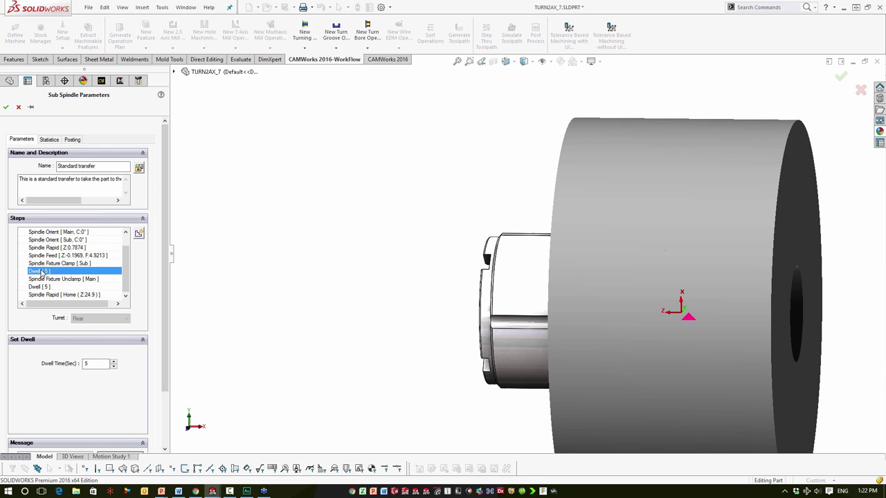
{"action": "left_click", "coordinate": [92, 363]}
{"action": "double_click", "coordinate": [92, 363]}
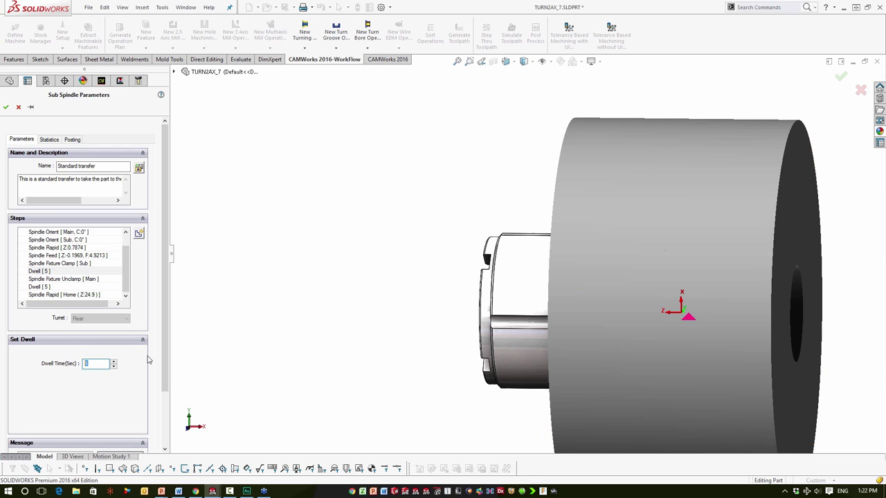
{"action": "type", "text": "1"}
{"action": "left_click", "coordinate": [46, 286]}
{"action": "double_click", "coordinate": [95, 363]}
{"action": "type", "text": "1"}
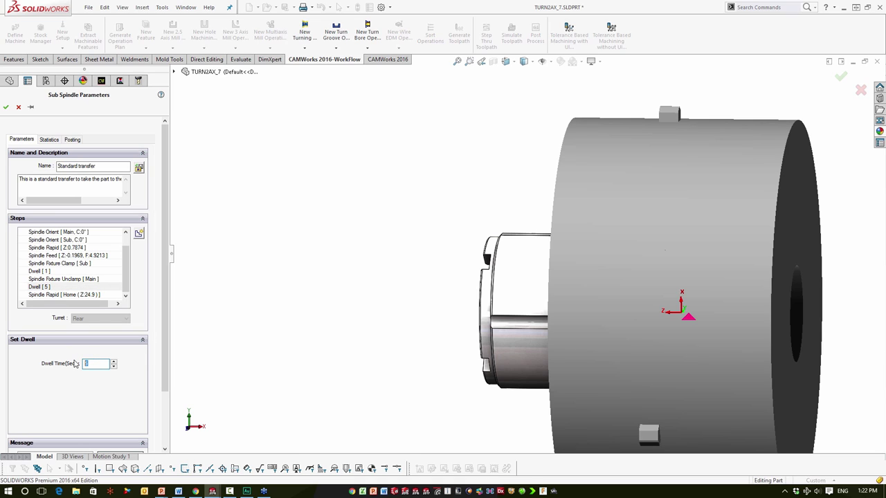
- Raise the spindle feed move's clearance to 0.2031 in, return it to -0.1969 in, and accept the sub spindle parameters
{"action": "left_click", "coordinate": [72, 255]}
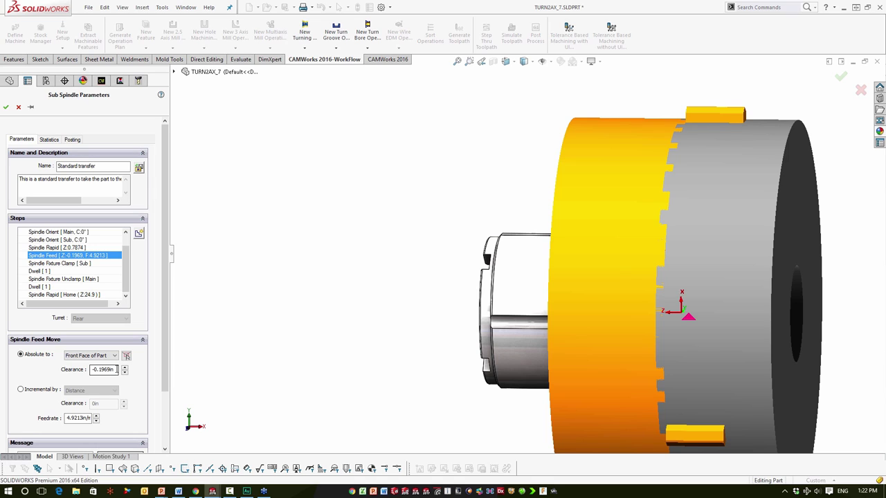
{"action": "left_click", "coordinate": [124, 370]}
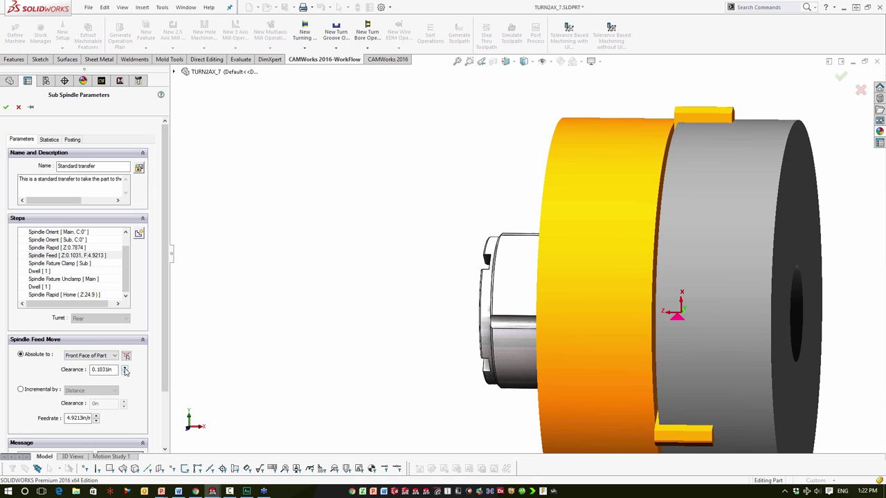
{"action": "left_click", "coordinate": [124, 371]}
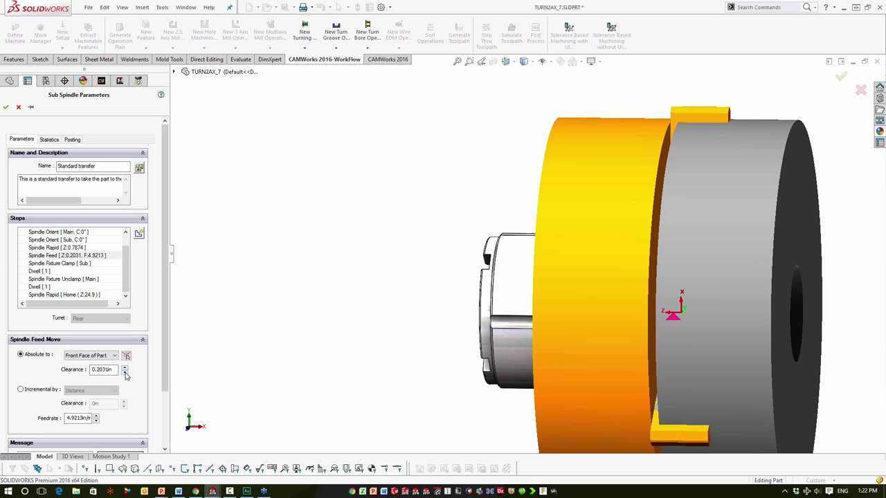
{"action": "left_click", "coordinate": [124, 372]}
{"action": "left_click", "coordinate": [125, 373]}
{"action": "left_click", "coordinate": [124, 373]}
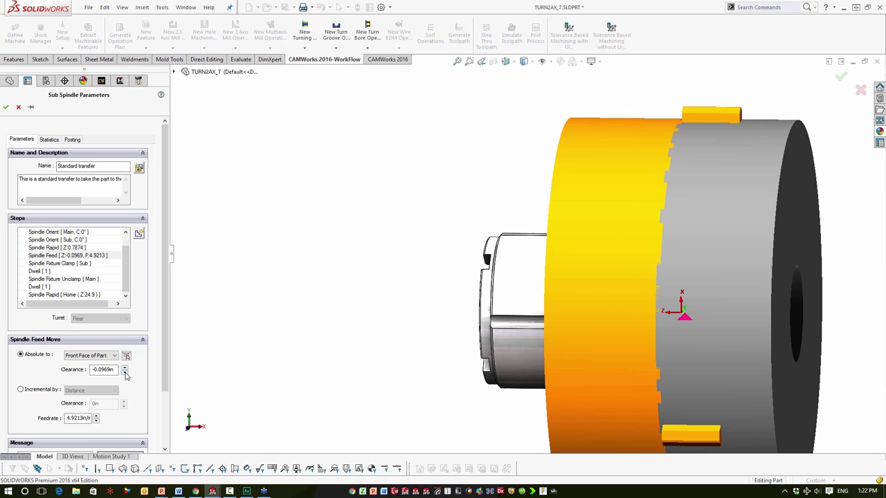
{"action": "left_click", "coordinate": [124, 373]}
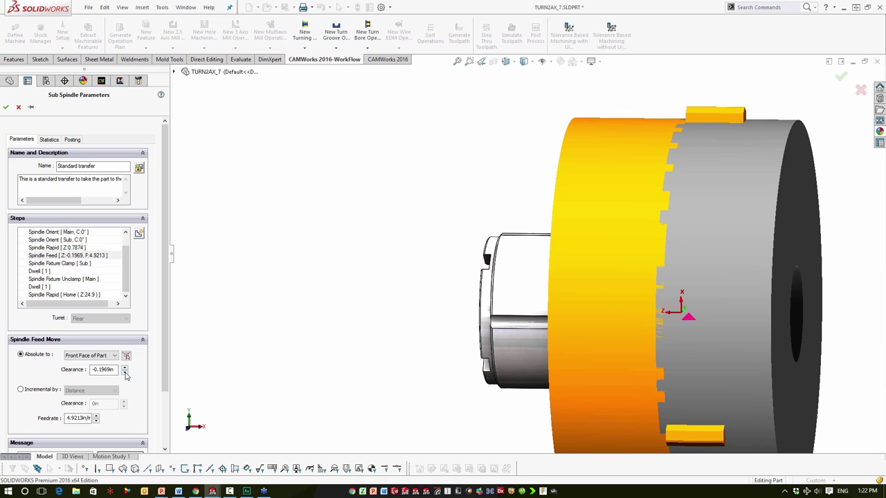
{"action": "left_click", "coordinate": [75, 418]}
{"action": "left_click", "coordinate": [5, 107]}
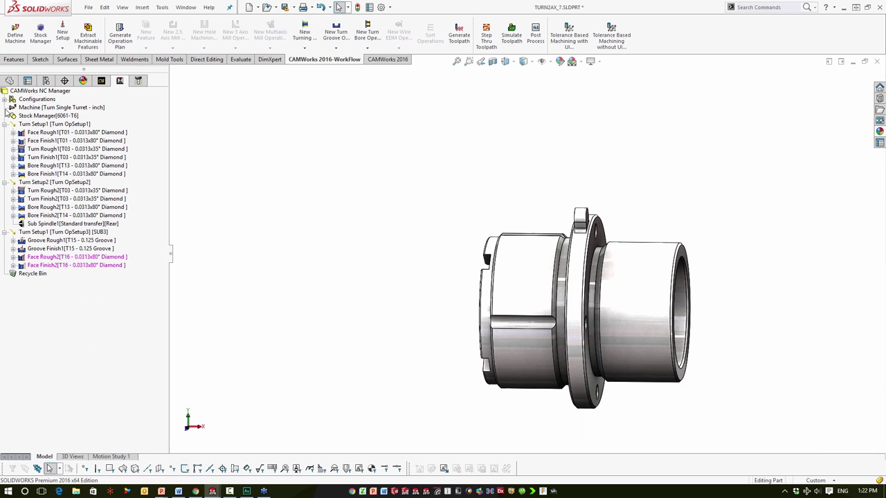
- Move the Sub Spindle1 operation to the start of Turn Setup2, ahead of Turn Rough2
{"action": "left_click", "coordinate": [47, 183]}
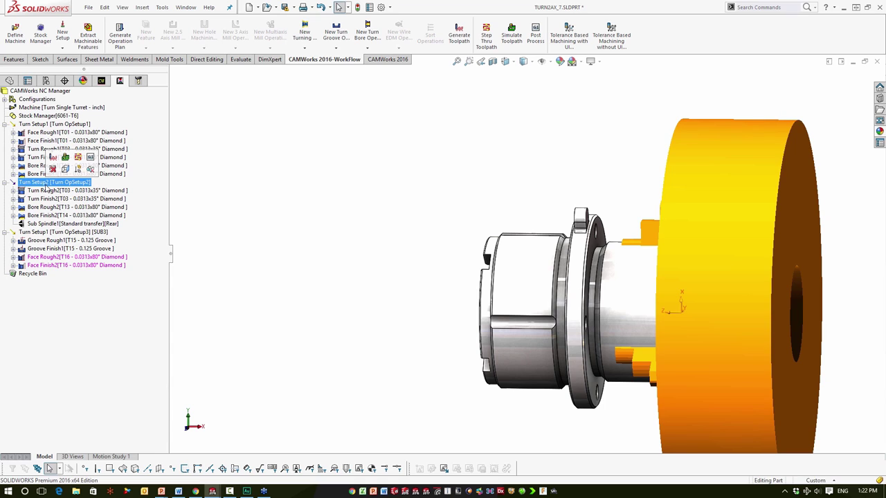
{"action": "left_click", "coordinate": [45, 225]}
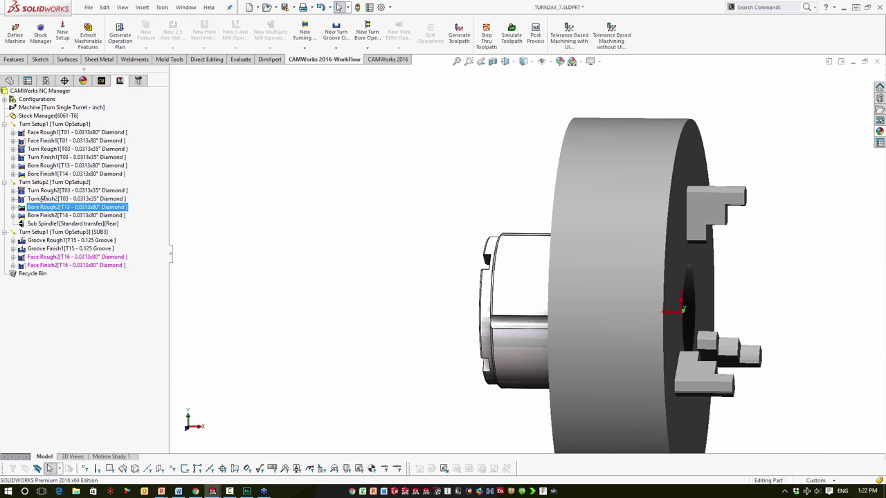
{"action": "left_click", "coordinate": [42, 182]}
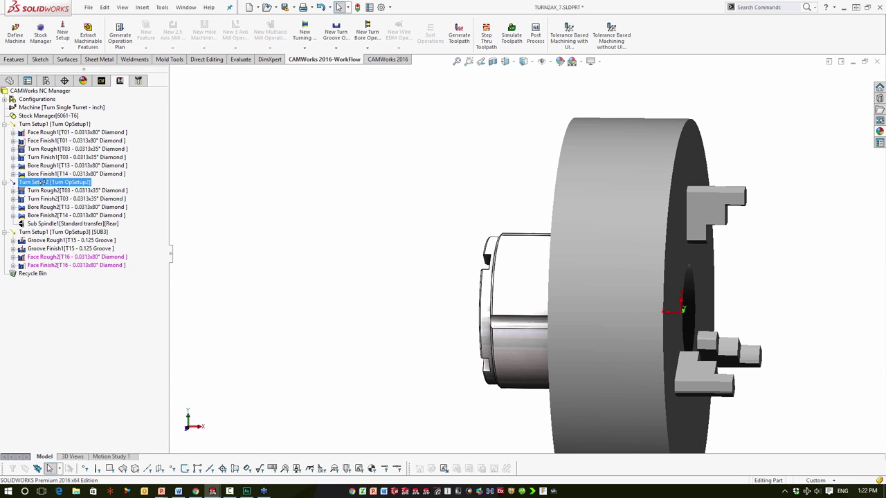
{"action": "left_click_drag", "start_coordinate": [42, 182], "coordinate": [43, 182]}
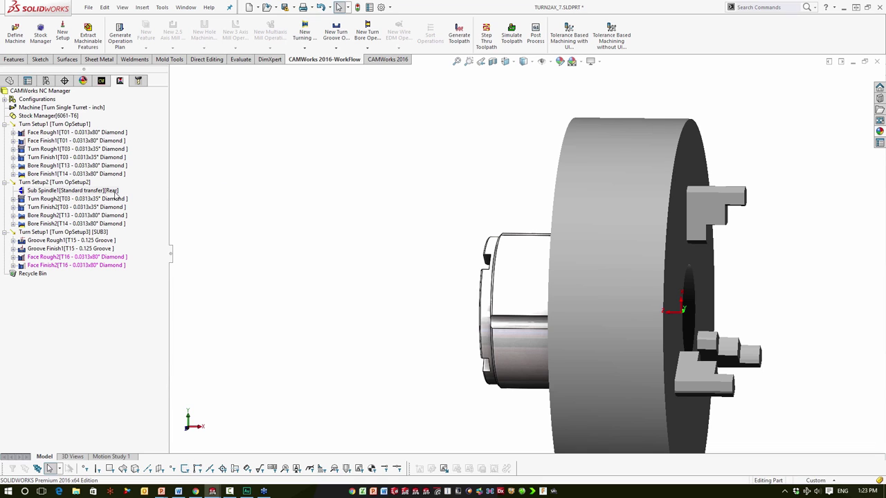
- Turn off the chuck display for the Turn Single Turret machine
{"action": "right_click", "coordinate": [77, 107]}
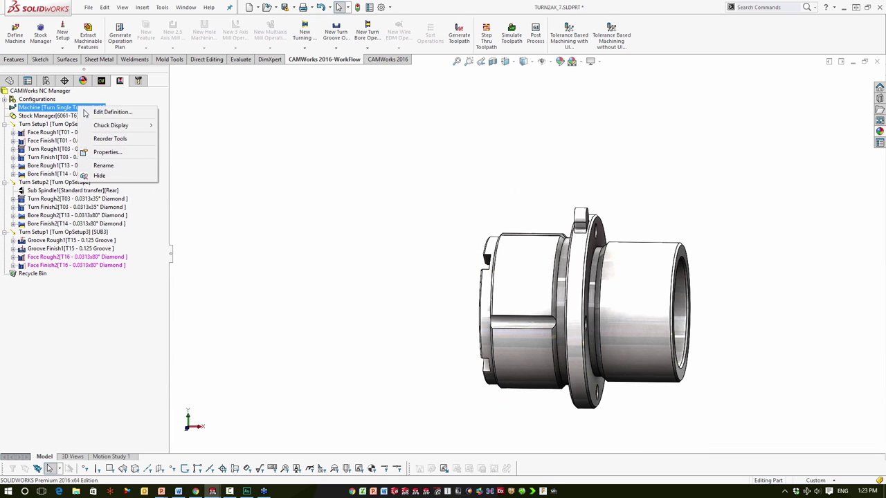
{"action": "mouse_move", "coordinate": [110, 125]}
{"action": "left_click", "coordinate": [177, 126]}
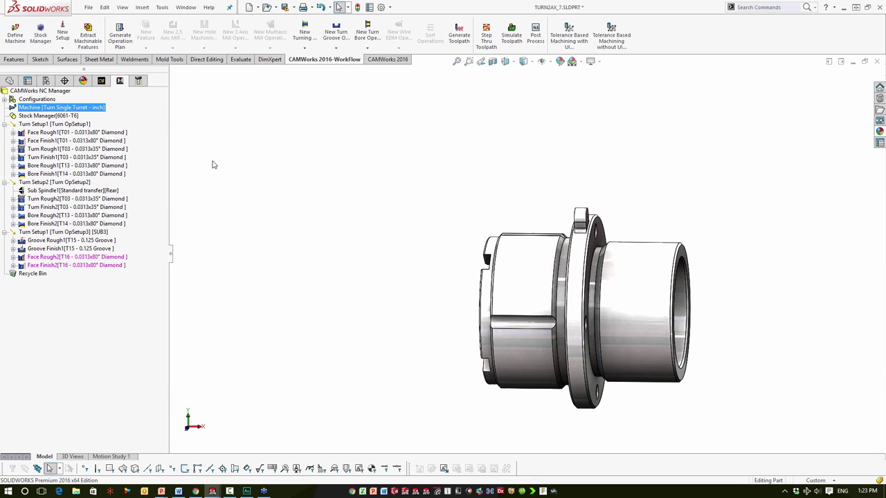
- In Turn Setup2's chuck location, pick the hub's outer WIP line as clamping diameter and its end-face line as clamping location
{"action": "double_click", "coordinate": [61, 184]}
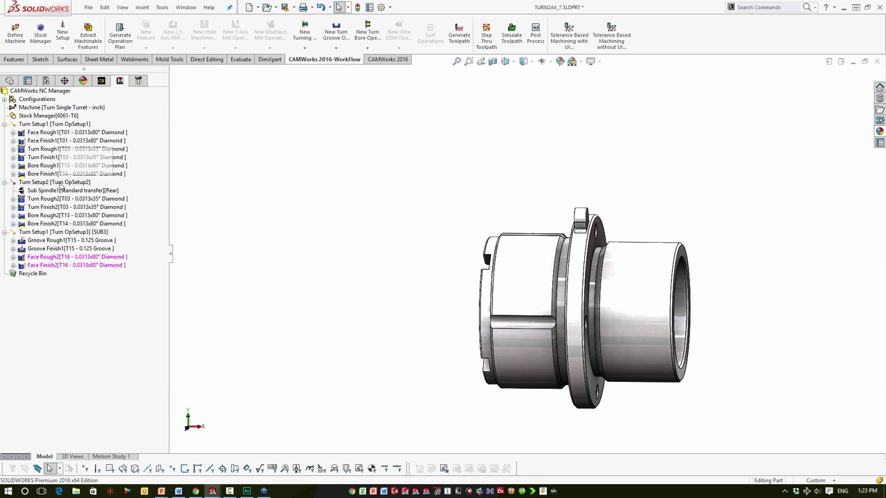
{"action": "left_click_drag", "start_coordinate": [300, 140], "coordinate": [291, 136]}
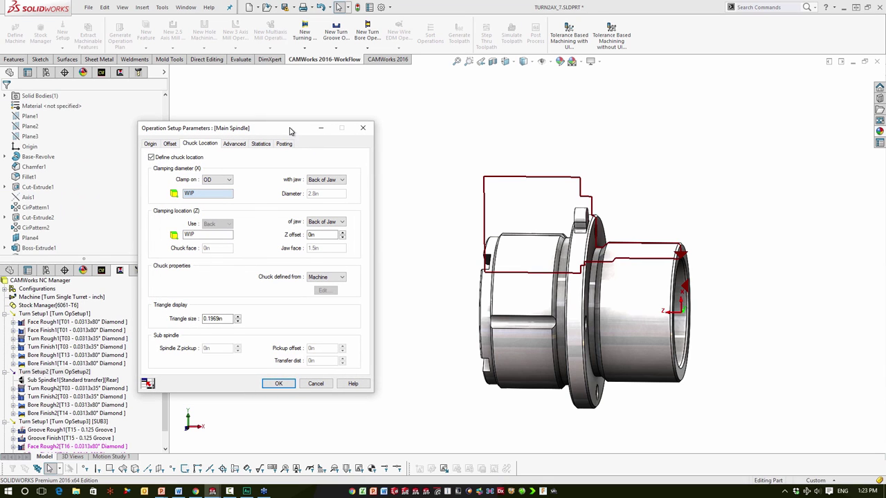
{"action": "middle_click_drag", "start_coordinate": [510, 187], "coordinate": [514, 179]}
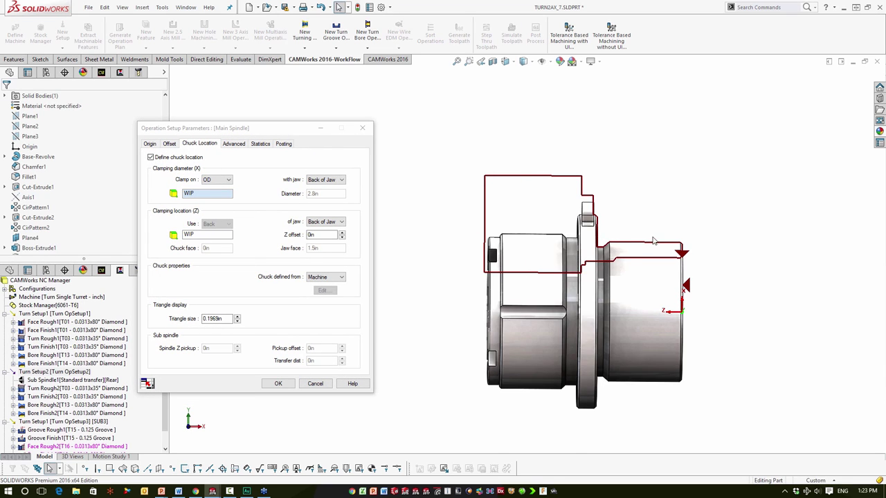
{"action": "scroll", "coordinate": [630, 234], "scroll_direction": "down", "scroll_amount": 5}
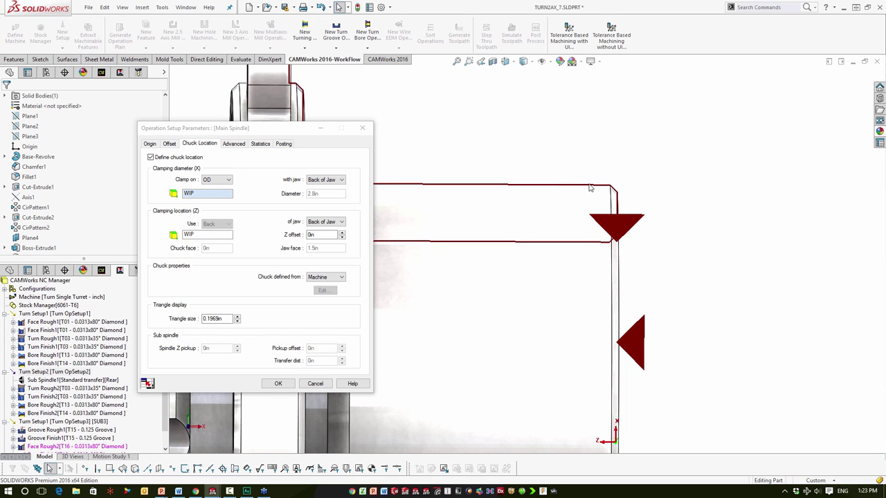
{"action": "left_click", "coordinate": [204, 197]}
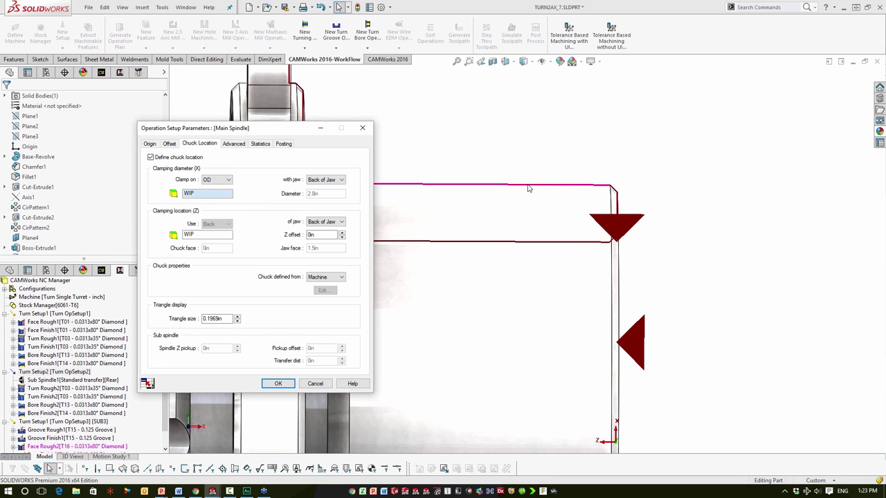
{"action": "left_click", "coordinate": [612, 387]}
{"action": "scroll", "coordinate": [636, 405], "scroll_direction": "up", "scroll_amount": 5}
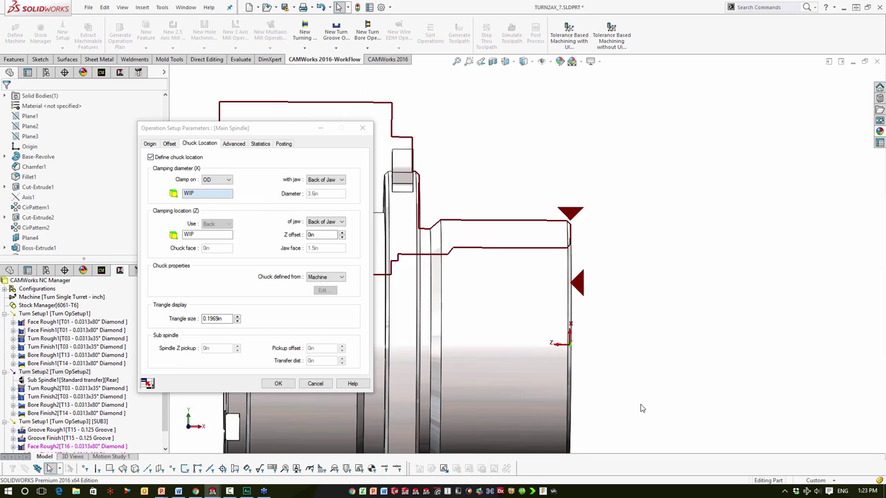
{"action": "middle_click_drag", "start_coordinate": [525, 317], "coordinate": [528, 321]}
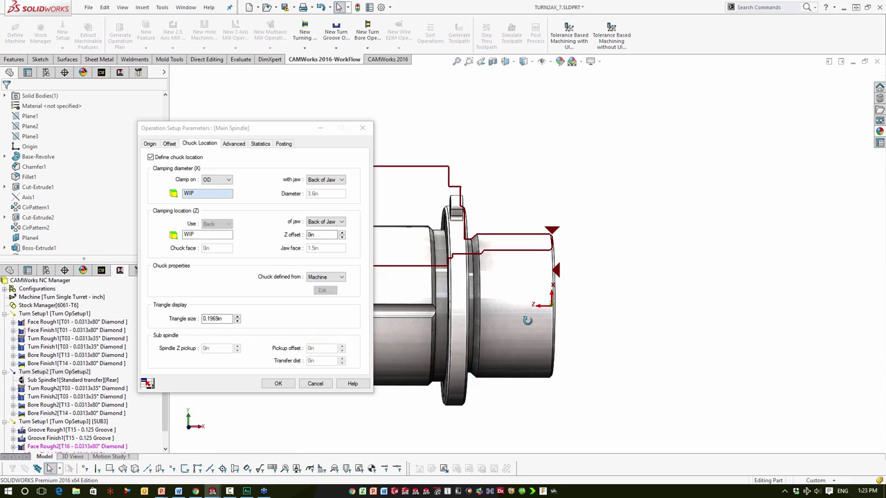
- Raise the clamping location's Z offset to 0.2 in, vary it up and back down, and accept the Turn Setup2 parameters
{"action": "left_click", "coordinate": [342, 233]}
{"action": "left_click", "coordinate": [342, 233]}
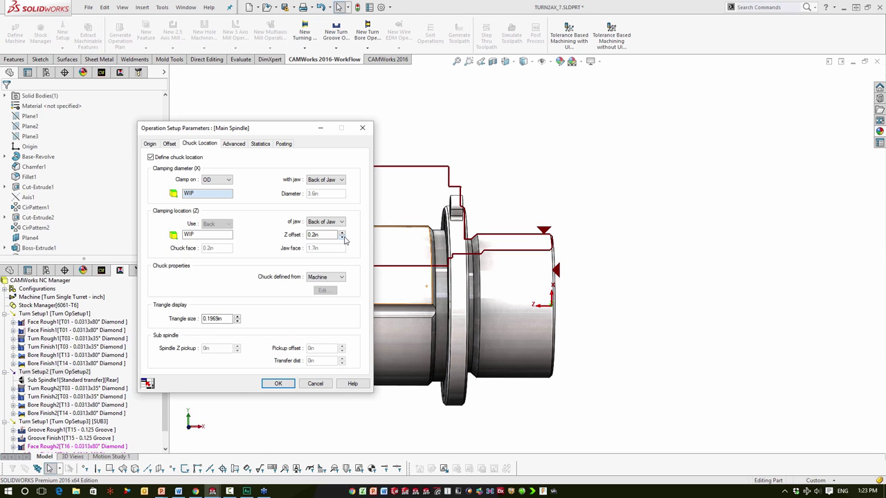
{"action": "left_click", "coordinate": [342, 238]}
{"action": "left_click", "coordinate": [341, 233]}
{"action": "left_click", "coordinate": [342, 234]}
{"action": "left_click", "coordinate": [342, 233]}
{"action": "left_click", "coordinate": [342, 238]}
{"action": "left_click", "coordinate": [343, 238]}
{"action": "left_click", "coordinate": [342, 238]}
{"action": "left_click", "coordinate": [342, 238]}
{"action": "left_click", "coordinate": [275, 384]}
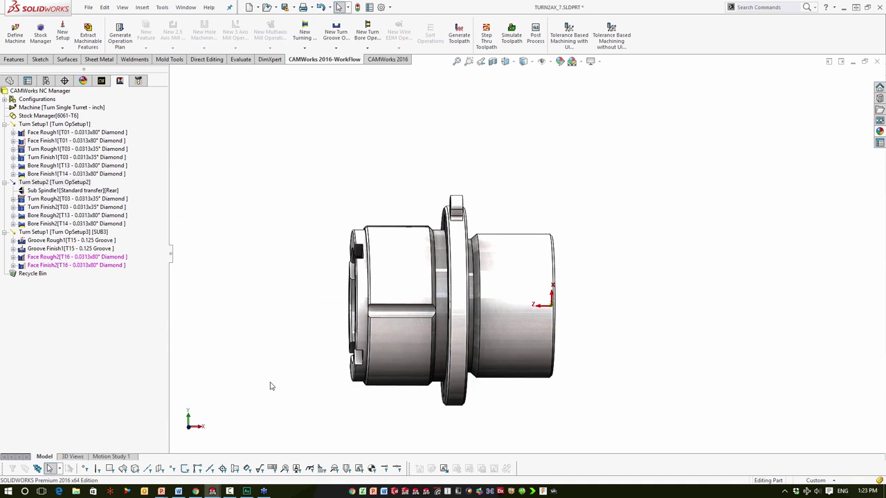
- Open the sub spindle parameters of Turn OpSetup3 and enable the definition of its chuck location
{"action": "left_click", "coordinate": [76, 233]}
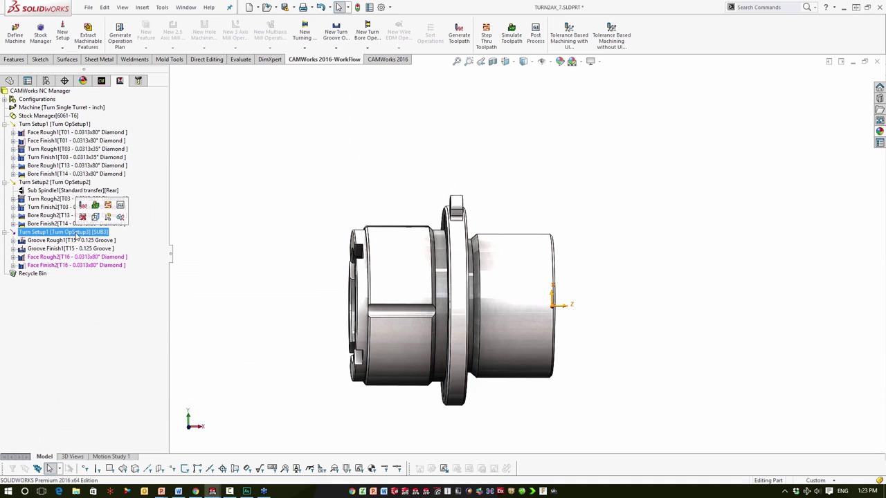
{"action": "double_click", "coordinate": [76, 233]}
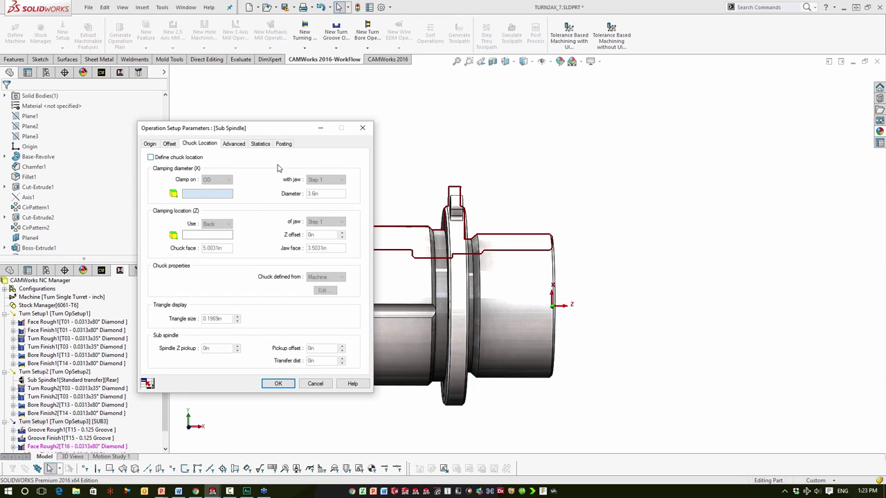
{"action": "left_click_drag", "start_coordinate": [278, 134], "coordinate": [238, 128]}
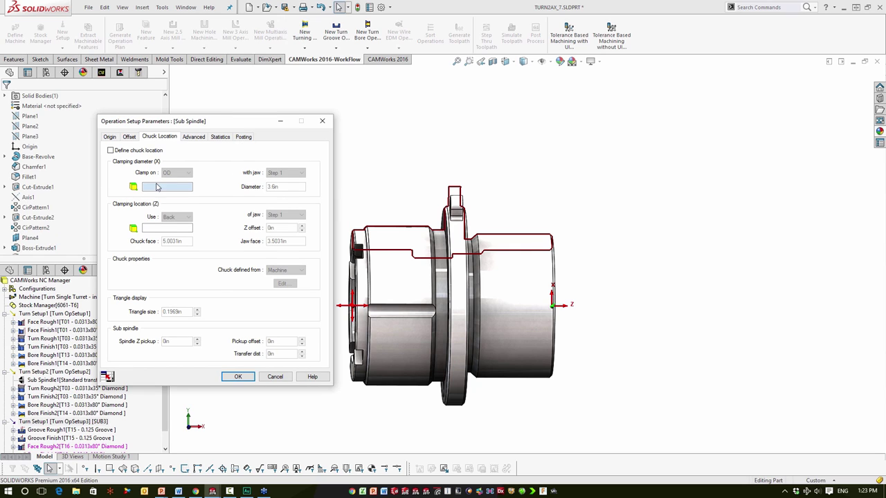
{"action": "left_click", "coordinate": [501, 236]}
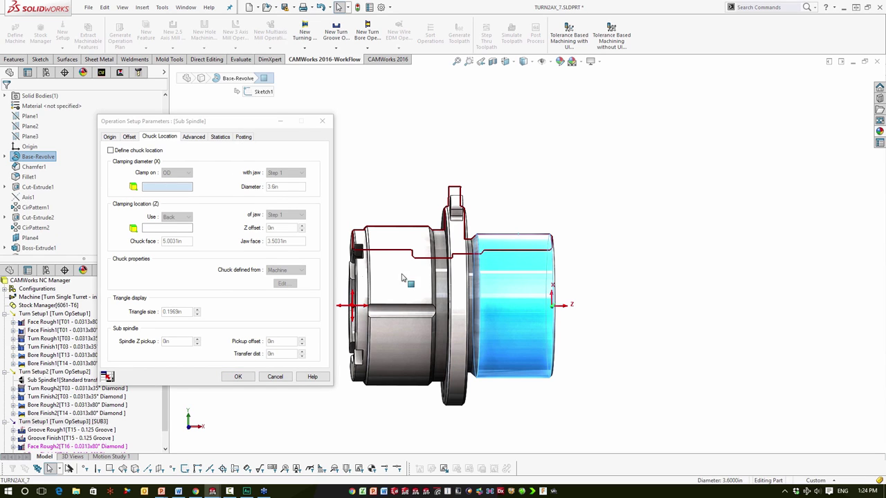
{"action": "left_click", "coordinate": [111, 166]}
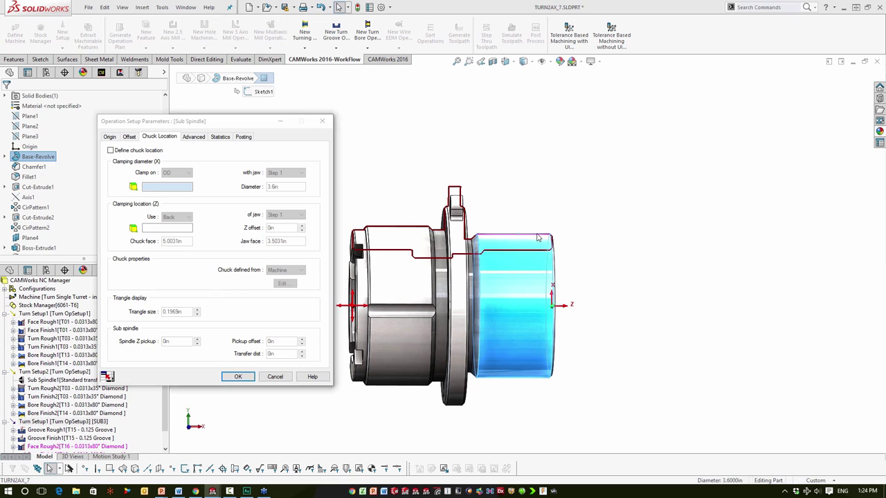
{"action": "left_click", "coordinate": [111, 150]}
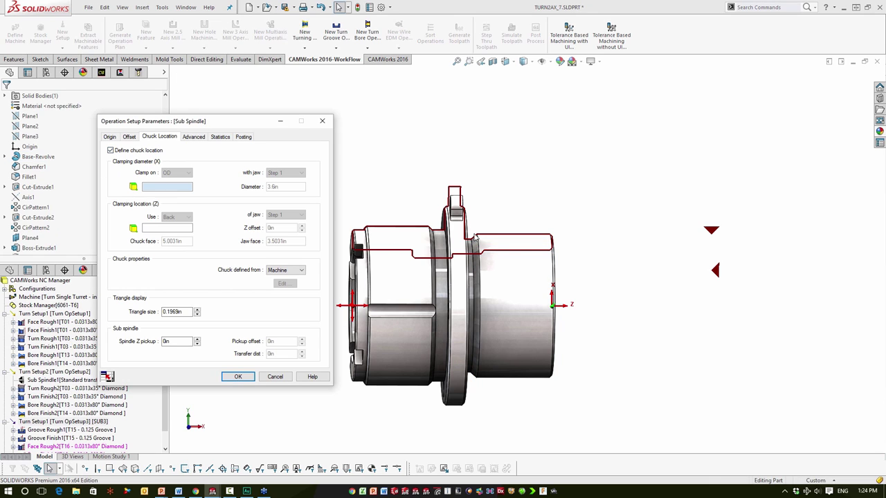
- Clamp on the hub's outer WIP line, locate the sub spindle chuck on the hub's end face, and accept the setup parameters
{"action": "left_click", "coordinate": [515, 238]}
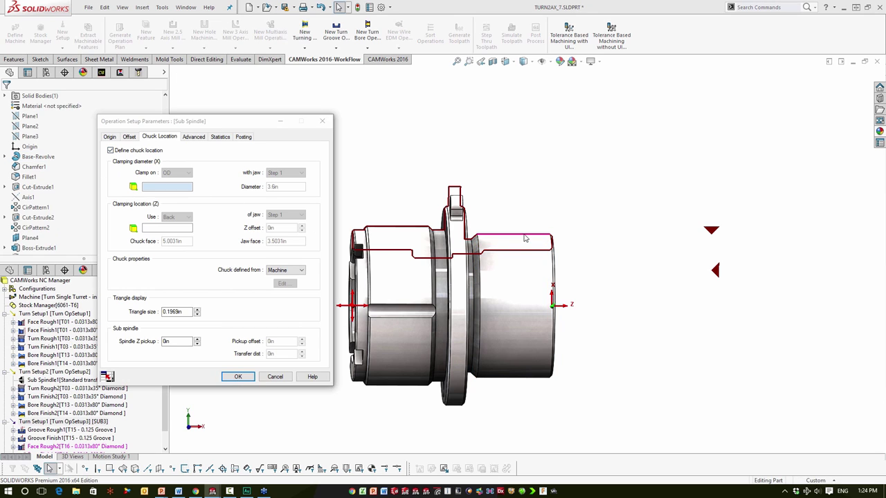
{"action": "left_click", "coordinate": [180, 233]}
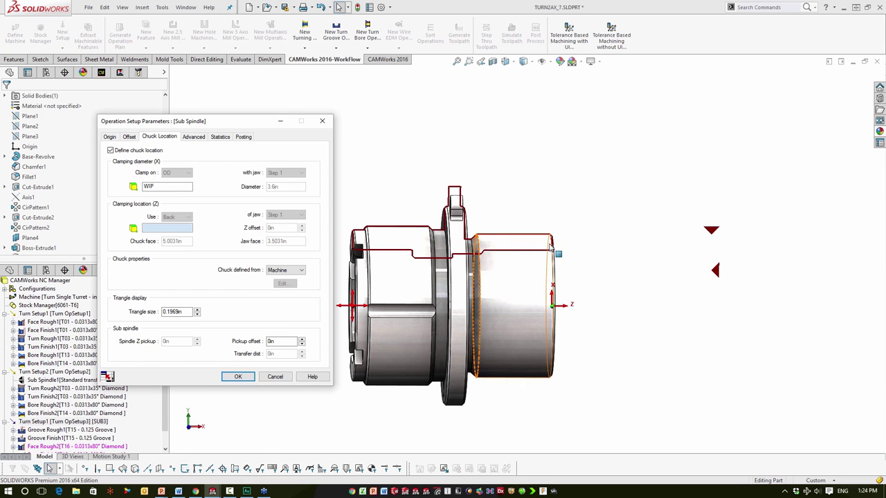
{"action": "scroll", "coordinate": [554, 243], "scroll_direction": "down", "scroll_amount": 5}
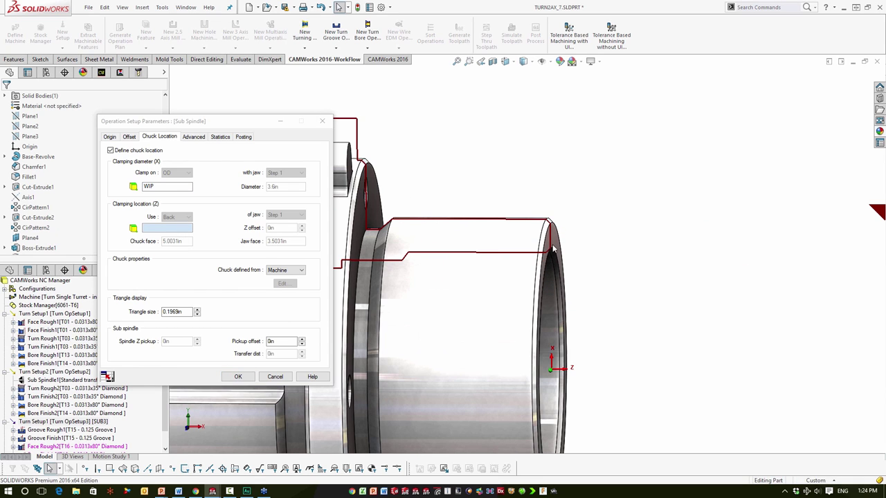
{"action": "left_click", "coordinate": [551, 243]}
{"action": "scroll", "coordinate": [547, 246], "scroll_direction": "up", "scroll_amount": 6}
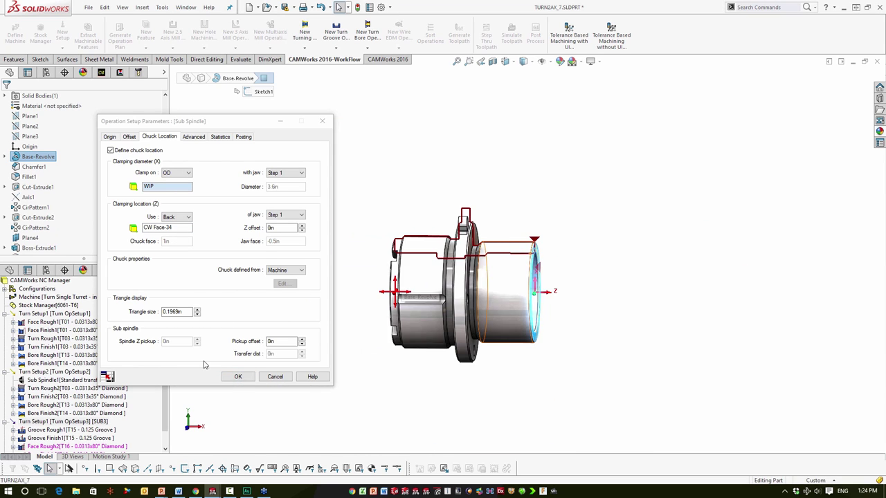
{"action": "left_click", "coordinate": [237, 378]}
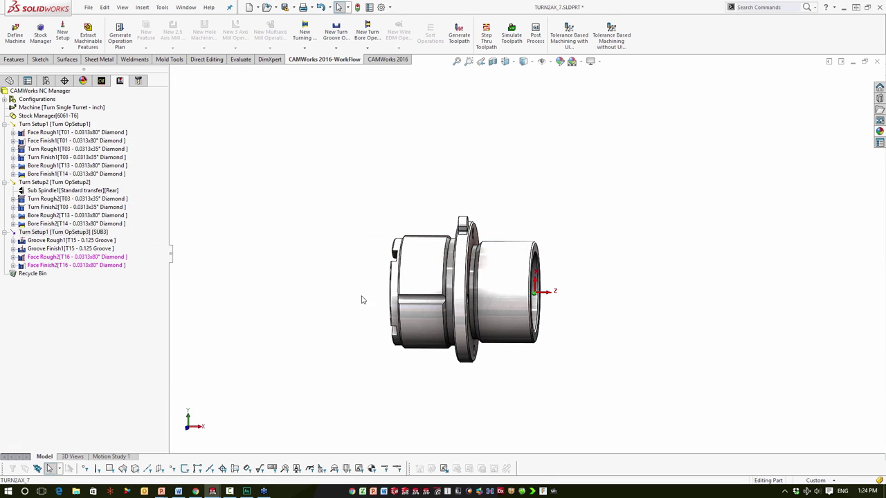
- Start the toolpath simulation for the whole part and set it to run to the next operation
{"action": "middle_click_drag", "start_coordinate": [362, 298], "coordinate": [368, 308]}
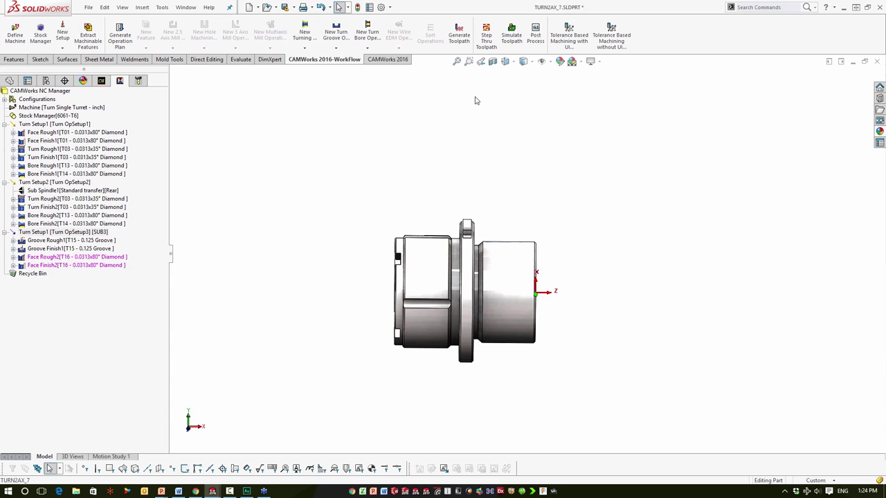
{"action": "left_click", "coordinate": [511, 36]}
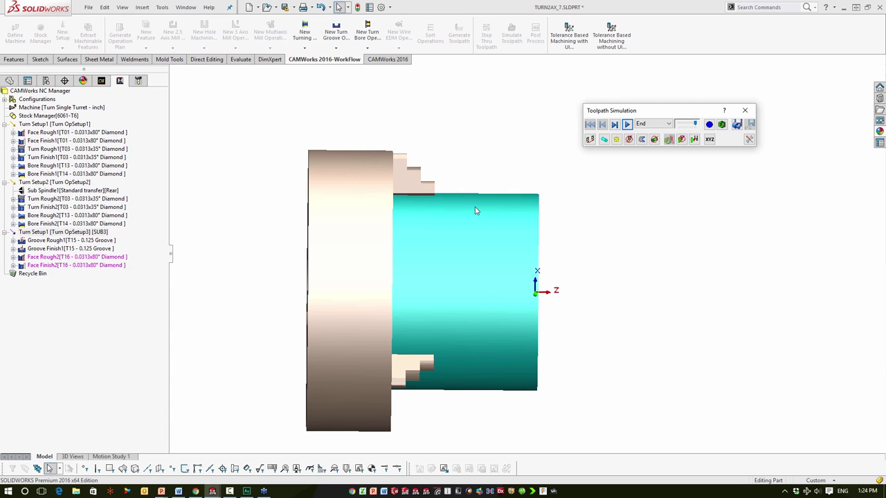
{"action": "middle_click_drag", "start_coordinate": [475, 210], "coordinate": [453, 201]}
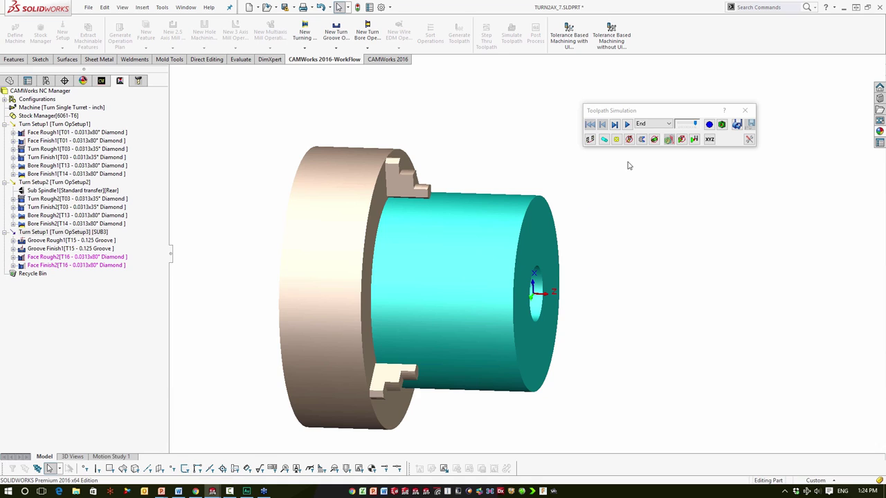
{"action": "left_click", "coordinate": [641, 139]}
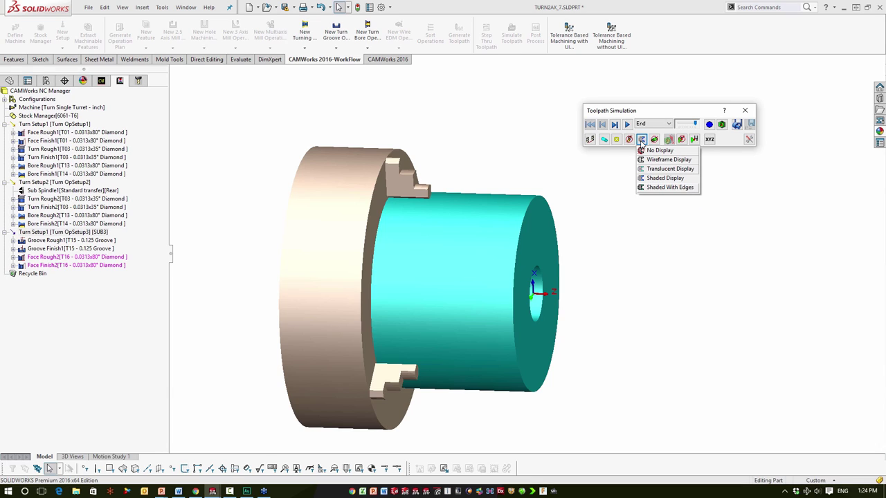
{"action": "left_click", "coordinate": [652, 111]}
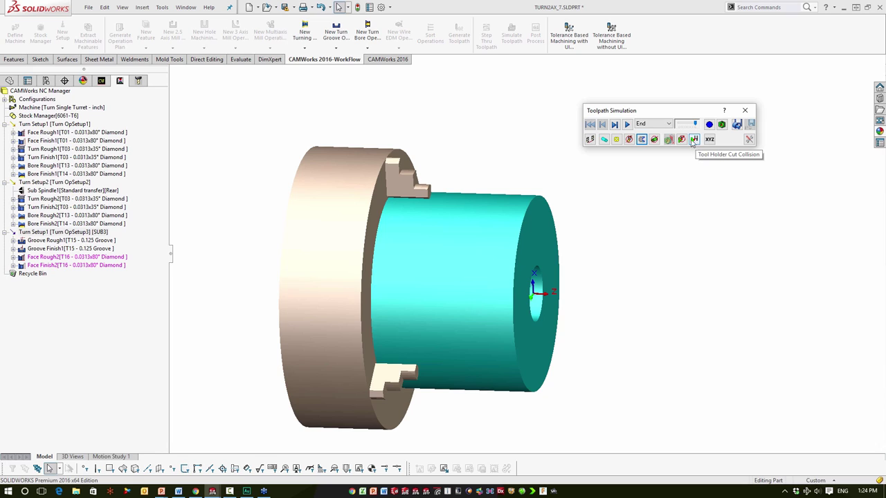
{"action": "left_click", "coordinate": [654, 124]}
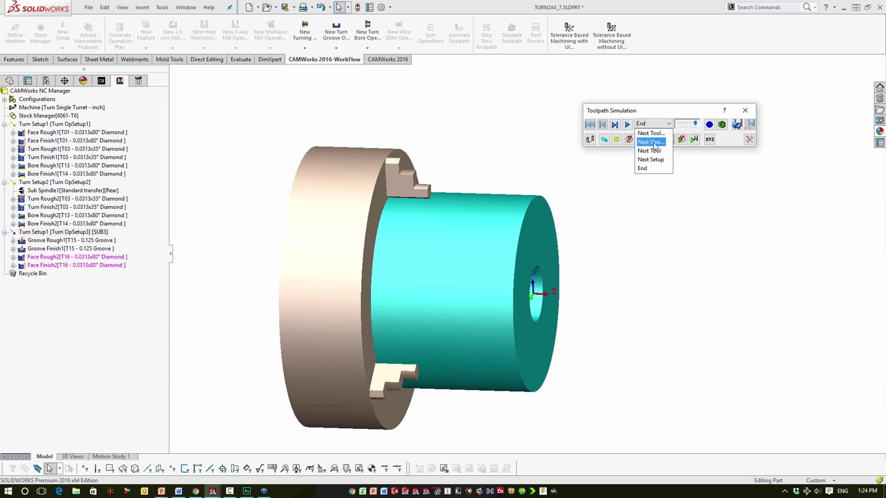
{"action": "left_click", "coordinate": [654, 142]}
- Run the simulation operation by operation through main spindle turning, the sub spindle transfer and the grooving operations
{"action": "left_click", "coordinate": [628, 125]}
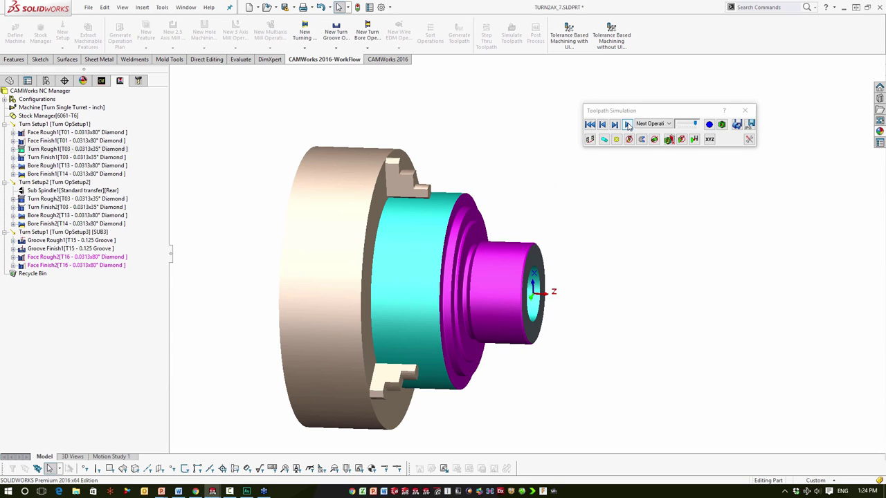
{"action": "left_click", "coordinate": [627, 125]}
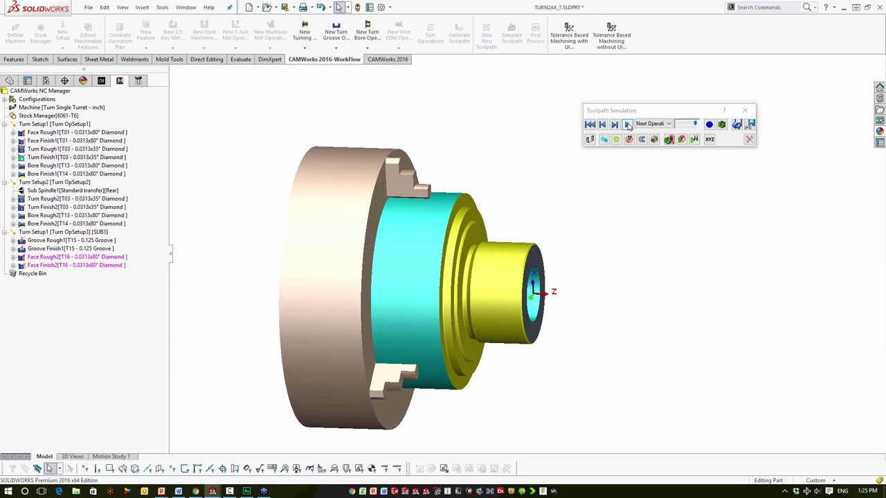
{"action": "left_click", "coordinate": [628, 124]}
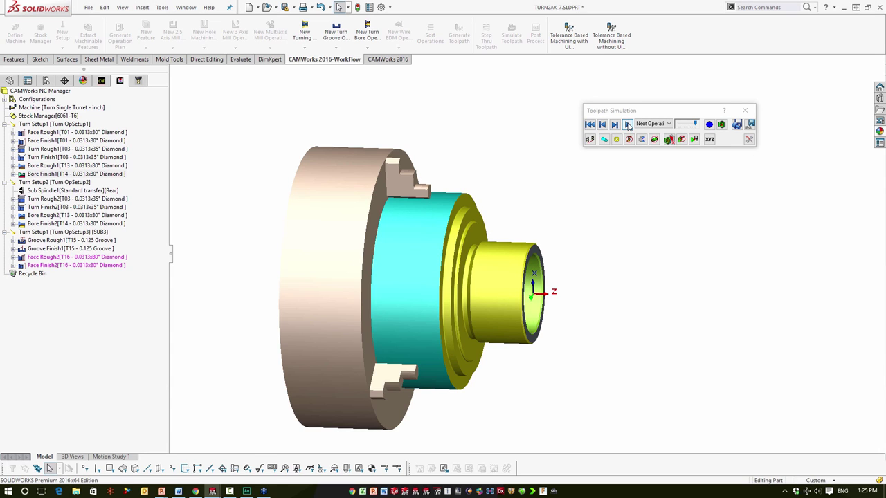
{"action": "left_click", "coordinate": [628, 125]}
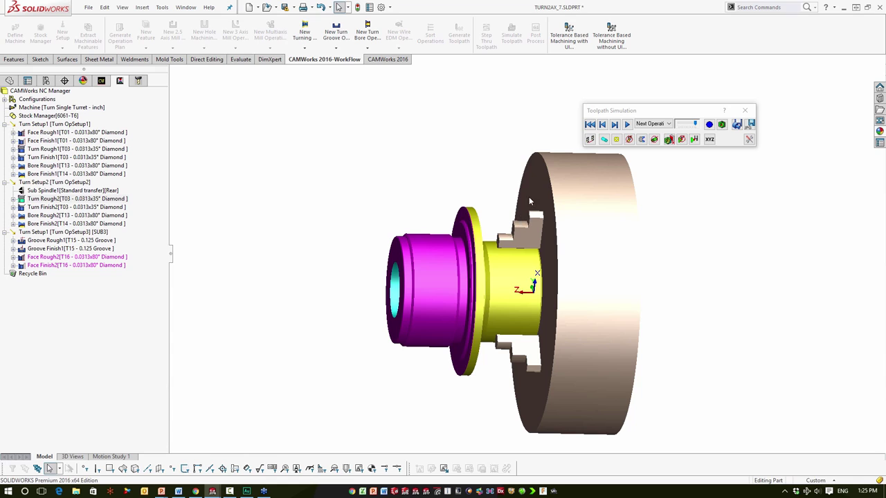
{"action": "left_click", "coordinate": [628, 124]}
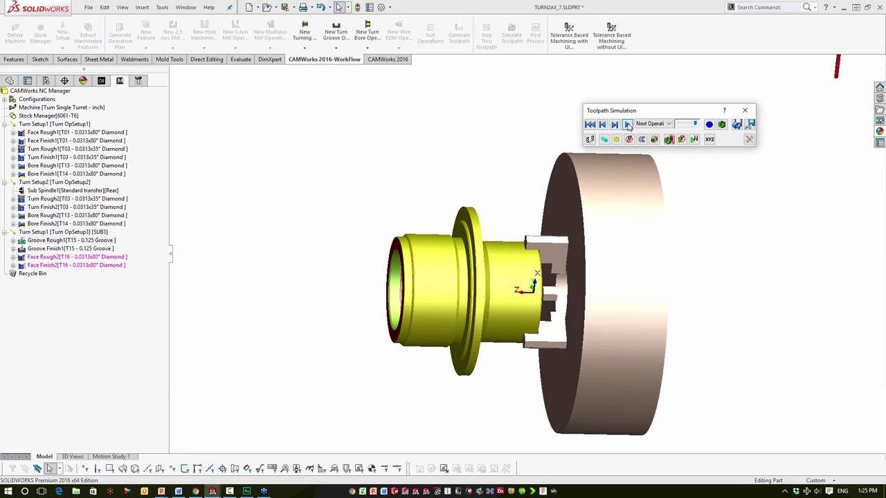
{"action": "left_click", "coordinate": [626, 123]}
{"action": "middle_click_drag", "start_coordinate": [401, 282], "coordinate": [407, 356]}
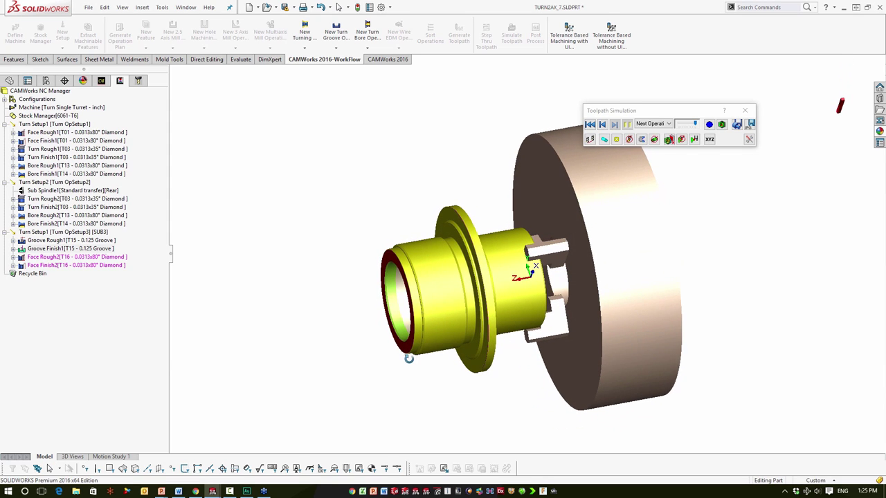
- Show the deviation between the simulated stock and the design part, and examine the coloured surfaces up close
{"action": "left_click", "coordinate": [721, 124]}
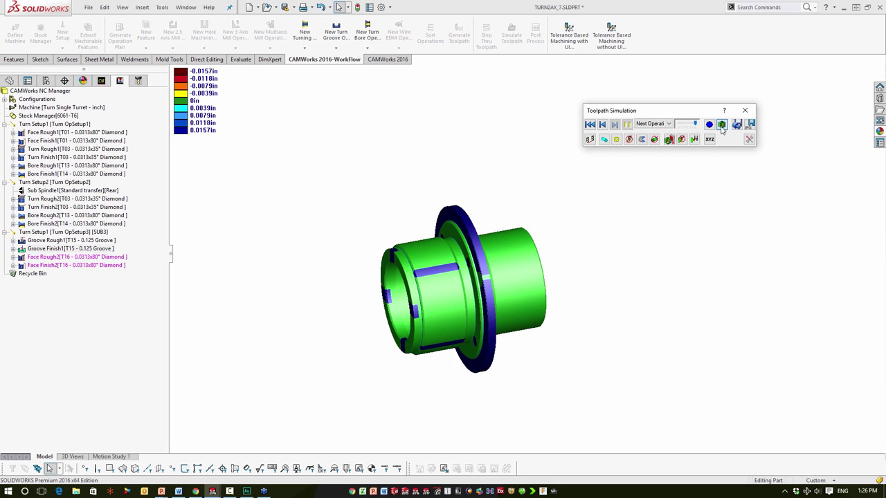
{"action": "left_click", "coordinate": [376, 208]}
{"action": "scroll", "coordinate": [448, 280], "scroll_direction": "up", "scroll_amount": 3}
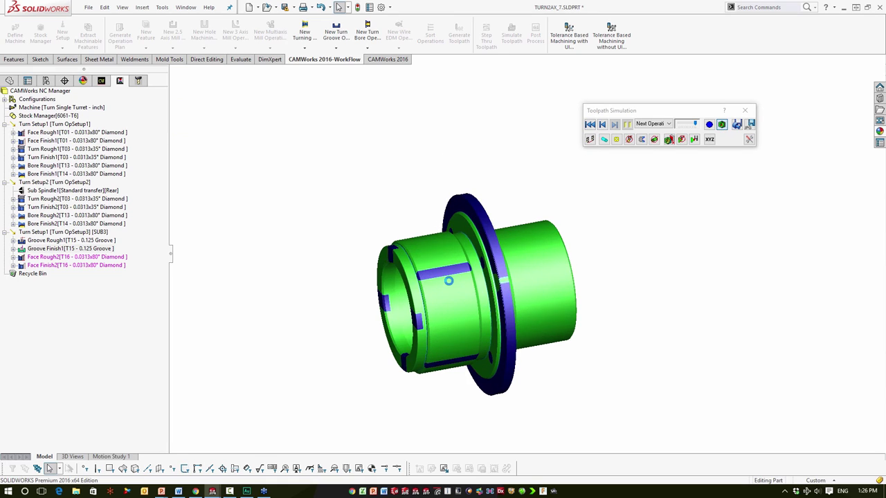
{"action": "scroll", "coordinate": [448, 280], "scroll_direction": "up", "scroll_amount": 1}
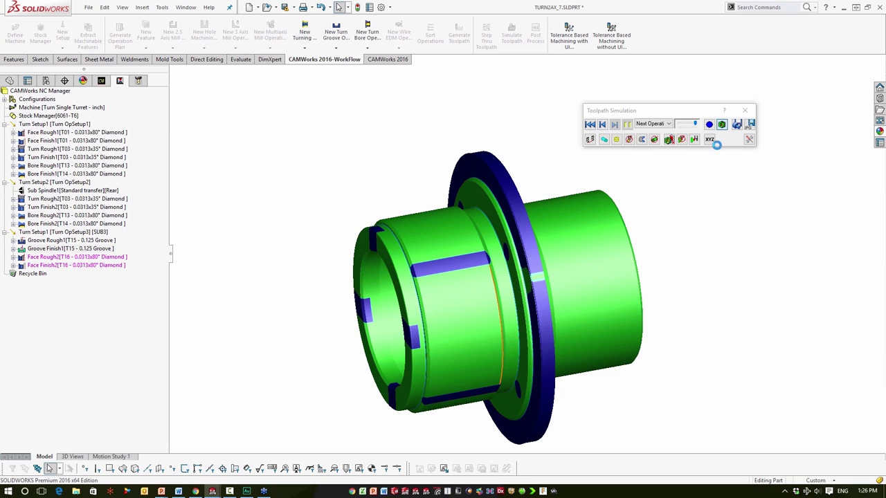
- Set the simulation's stock/tool deviation and target part deviation to the highest quality, 0 in, and restart the simulation
{"action": "left_click", "coordinate": [736, 126]}
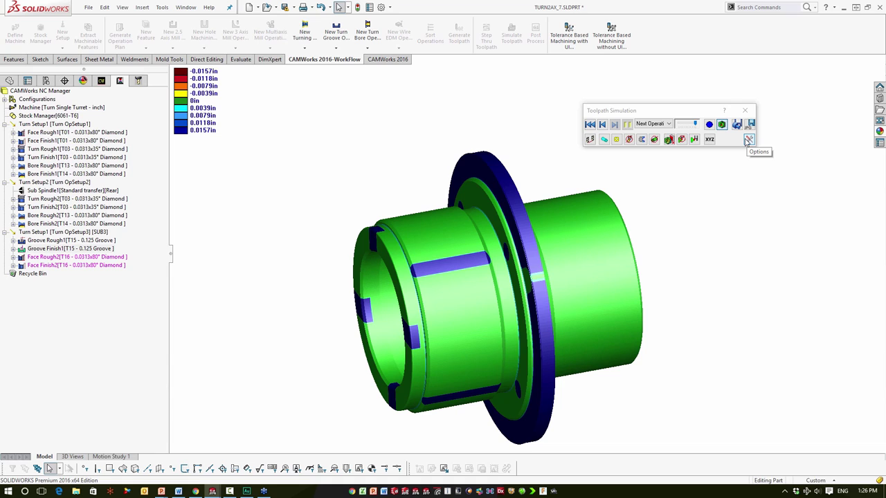
{"action": "left_click", "coordinate": [749, 141]}
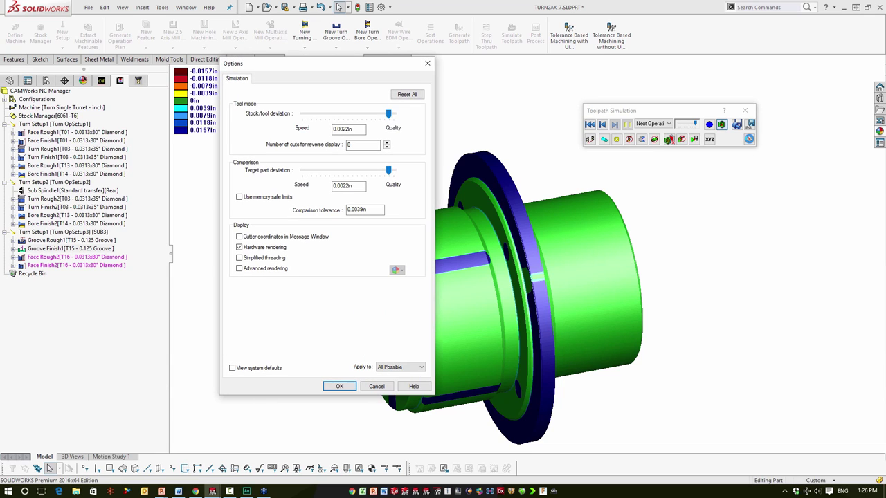
{"action": "left_click_drag", "start_coordinate": [388, 113], "coordinate": [405, 122]}
{"action": "left_click_drag", "start_coordinate": [388, 170], "coordinate": [399, 171]}
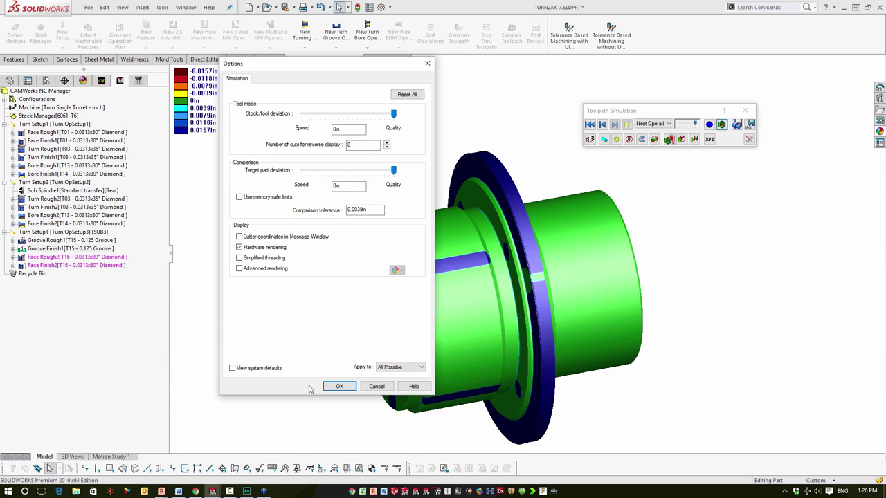
{"action": "left_click", "coordinate": [337, 386]}
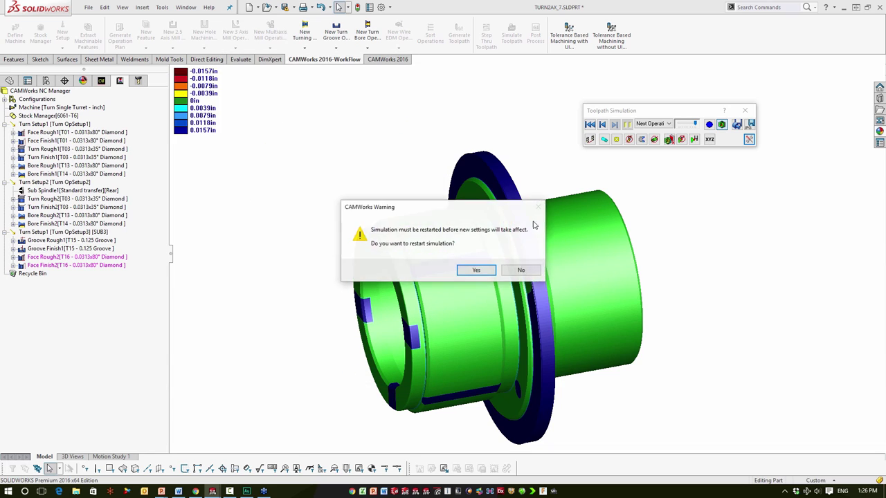
{"action": "left_click", "coordinate": [476, 270]}
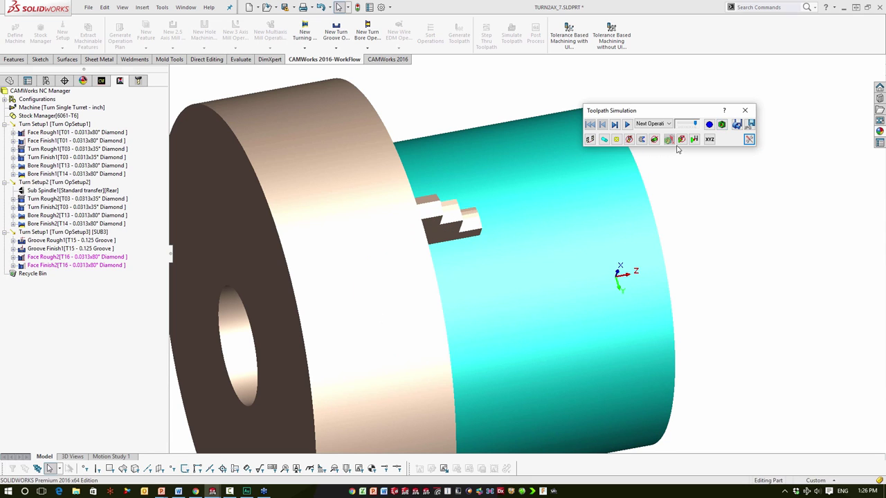
- Run the toolpath simulation through to the end and compare the machined stock with the design part
{"action": "left_click", "coordinate": [658, 124]}
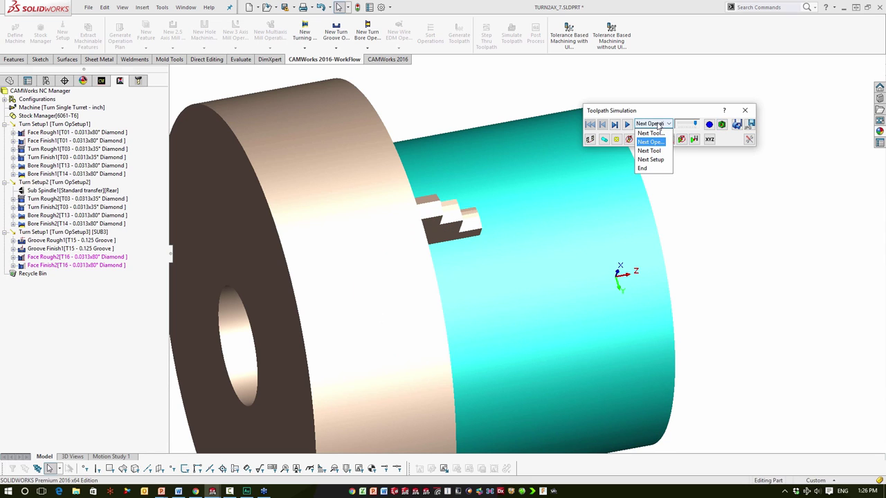
{"action": "left_click", "coordinate": [643, 168]}
{"action": "left_click", "coordinate": [627, 124]}
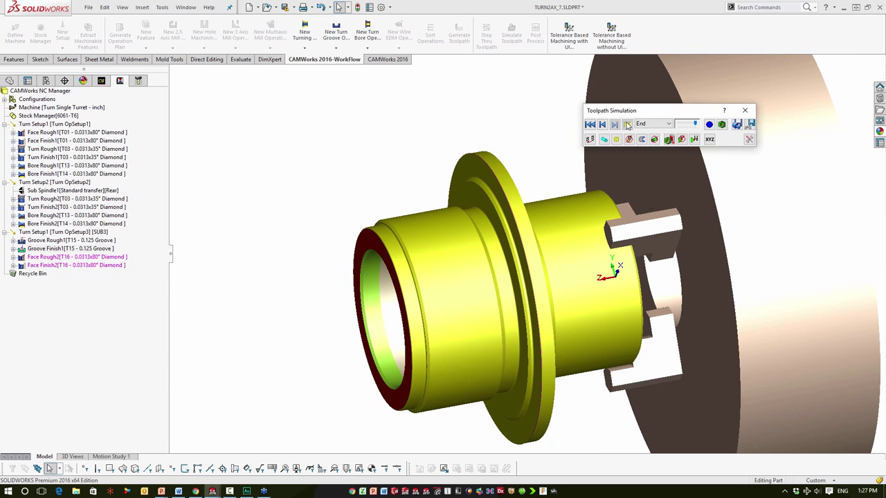
{"action": "left_click", "coordinate": [722, 124]}
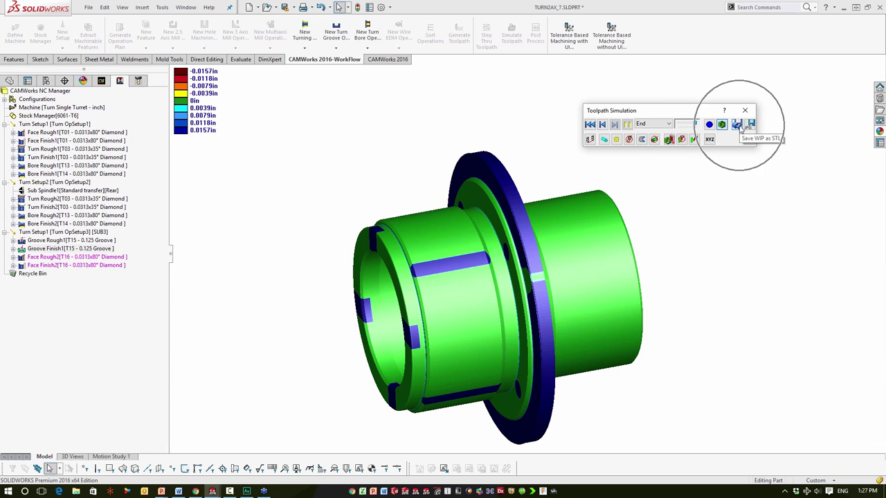
- Save the simulated WIP stock as TURN2AX_7.stl on the Desktop in inches and close the simulation
{"action": "left_click", "coordinate": [738, 125]}
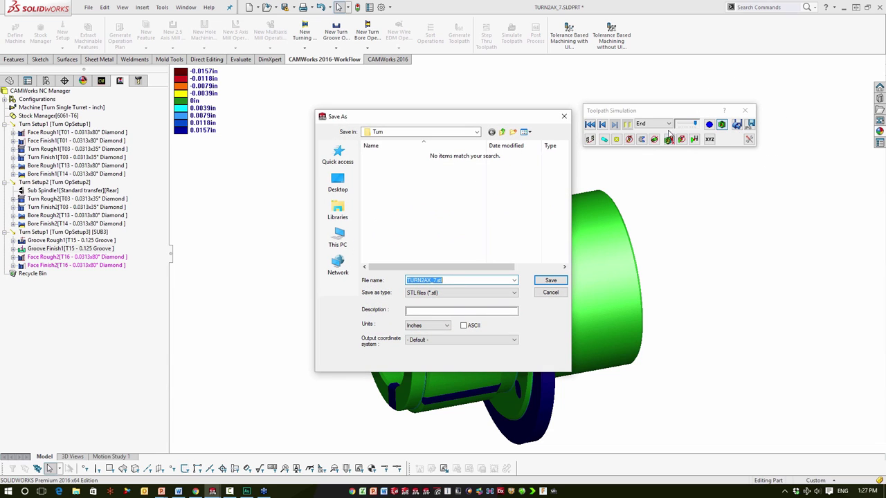
{"action": "left_click", "coordinate": [338, 181]}
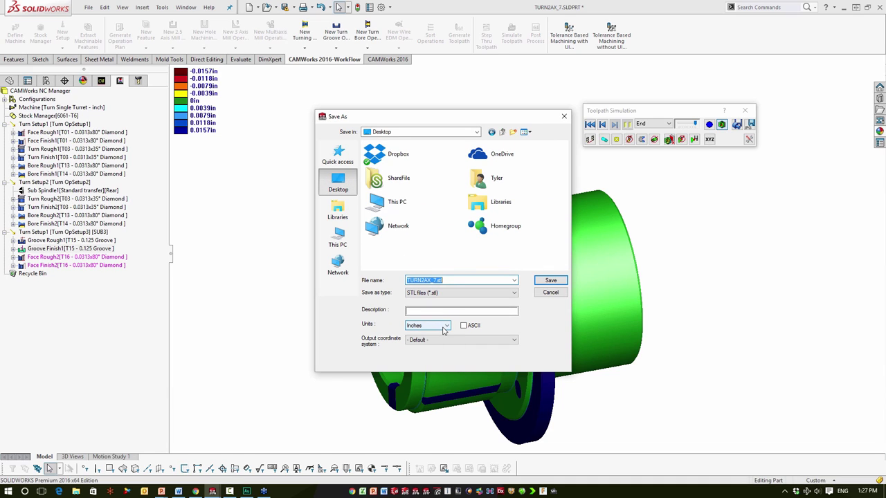
{"action": "left_click", "coordinate": [445, 327]}
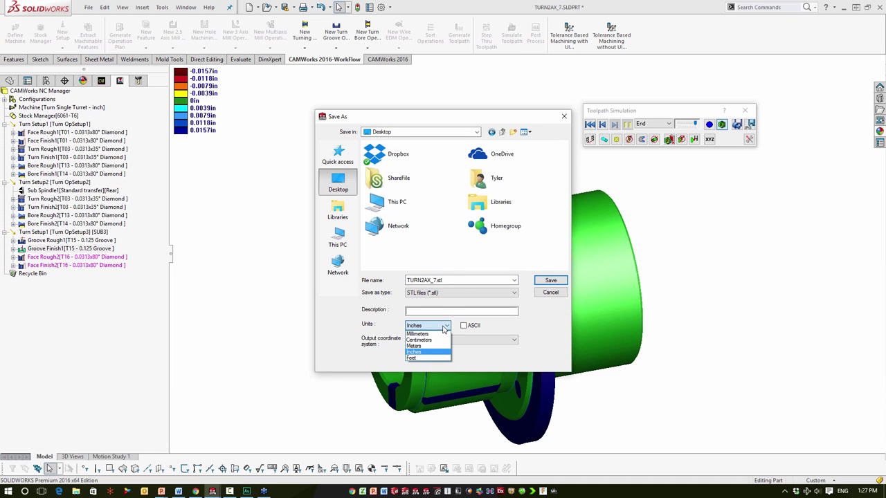
{"action": "left_click", "coordinate": [417, 353]}
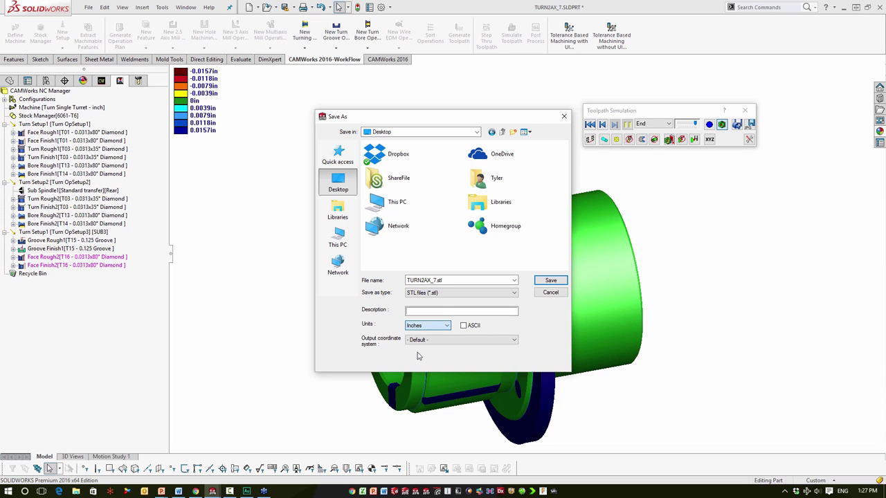
{"action": "left_click", "coordinate": [550, 281]}
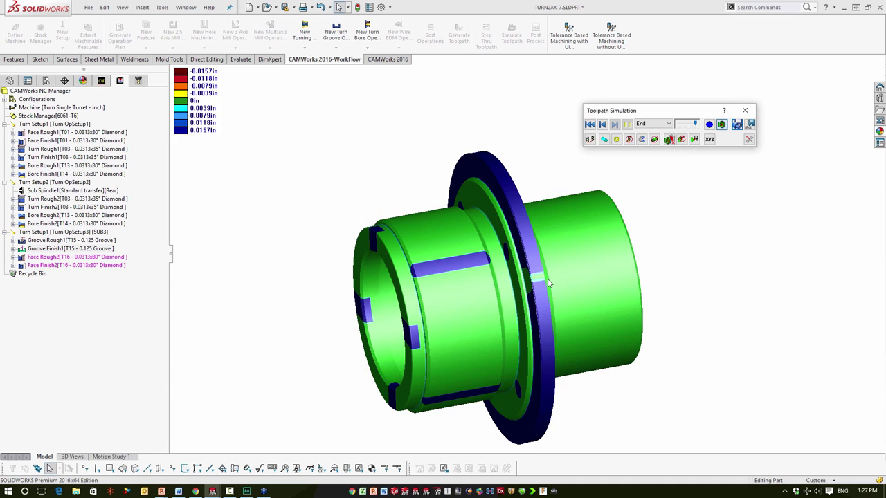
{"action": "left_click", "coordinate": [745, 112]}
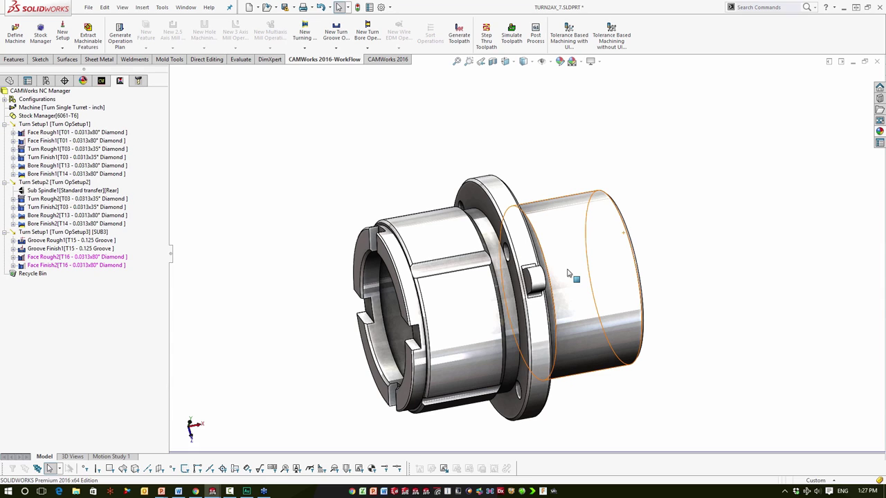
- Create a new CAMWorks configuration for the part and select its machine in the NC Manager tree
{"action": "right_click", "coordinate": [41, 100]}
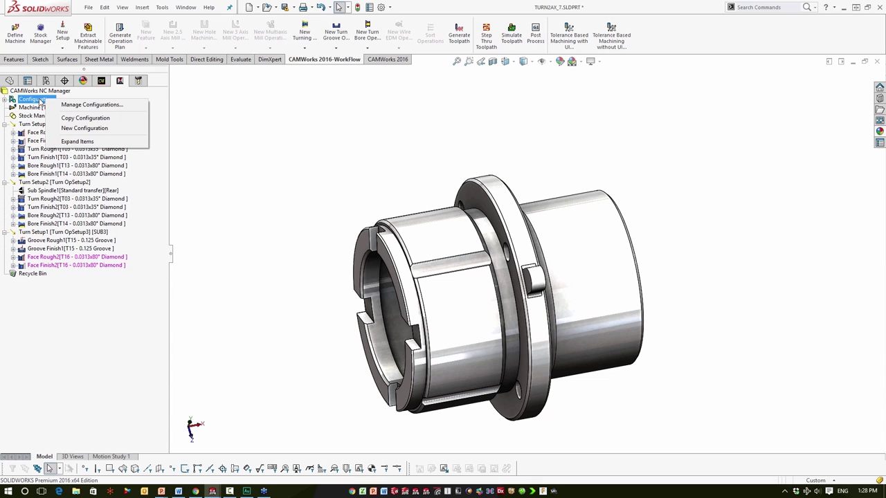
{"action": "left_click", "coordinate": [72, 129]}
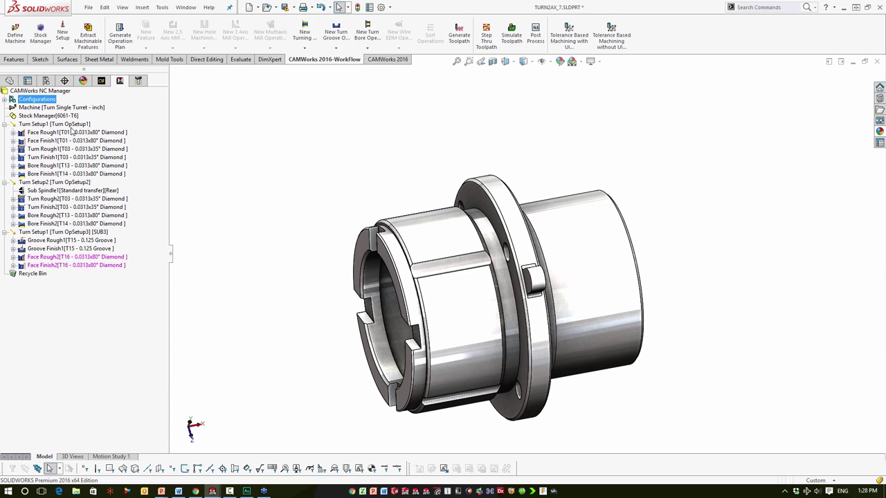
{"action": "left_click", "coordinate": [59, 109]}
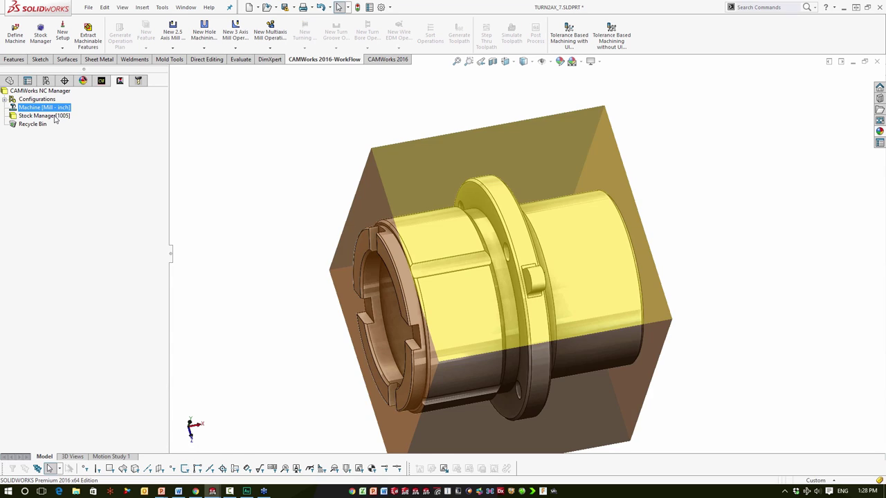
- Define the new configuration's stock from the Desktop file TURN2AX_7.stl in inches, inspect it around the part, and accept it
{"action": "double_click", "coordinate": [55, 119]}
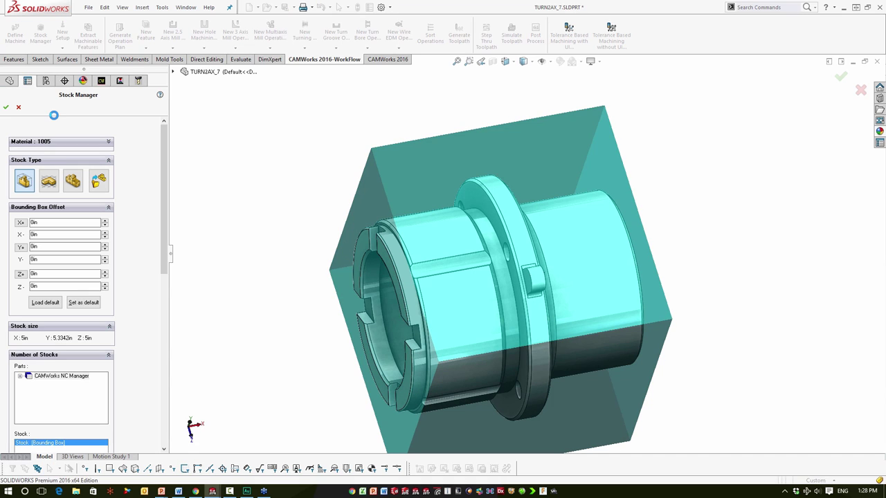
{"action": "left_click", "coordinate": [73, 181]}
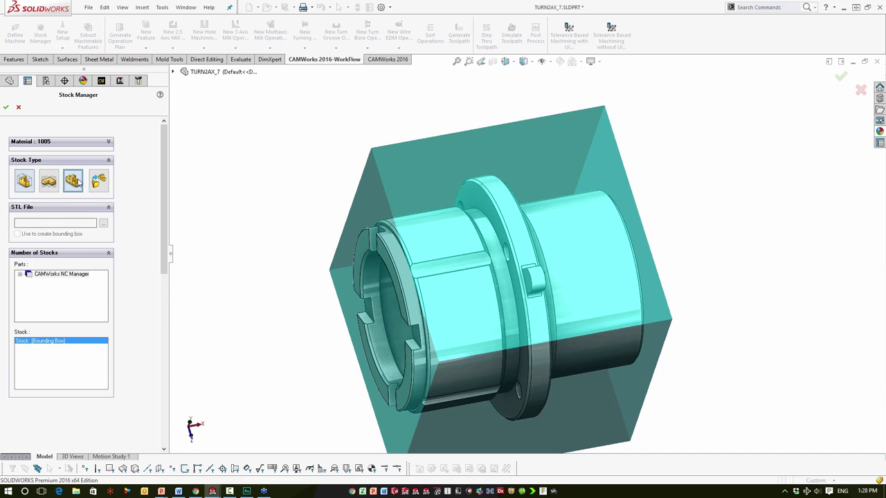
{"action": "left_click", "coordinate": [103, 224]}
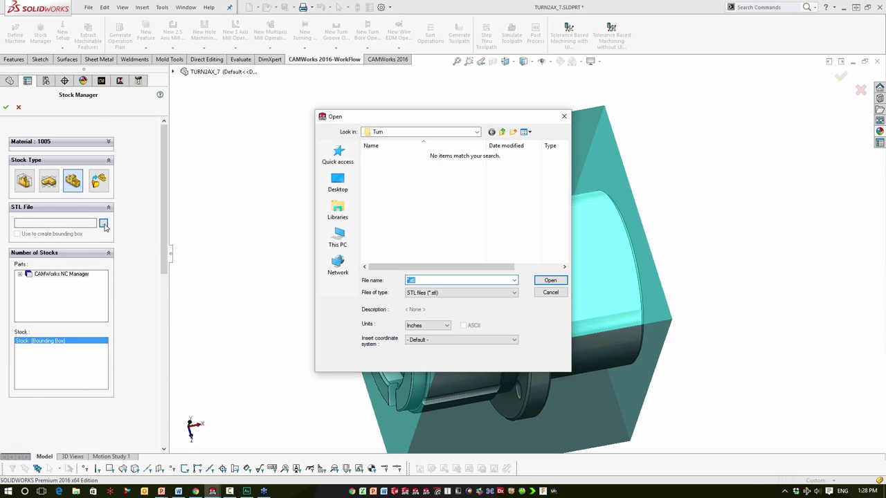
{"action": "left_click", "coordinate": [332, 188]}
{"action": "left_click", "coordinate": [395, 254]}
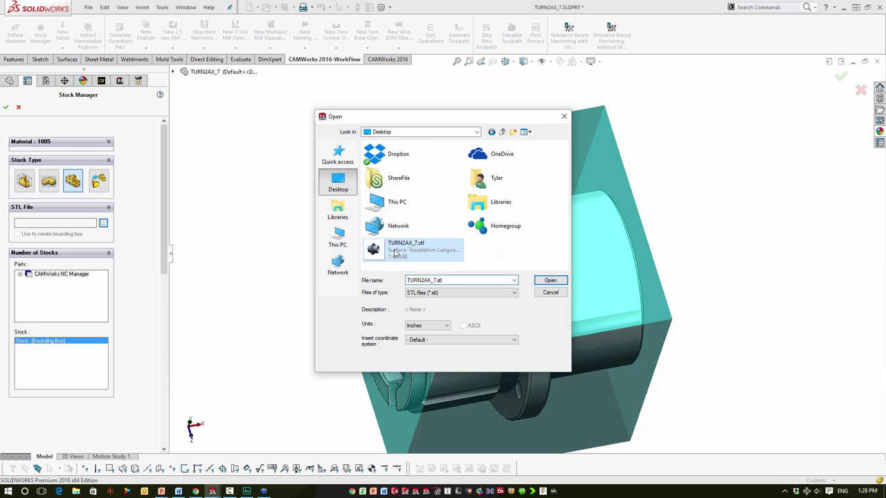
{"action": "left_click", "coordinate": [428, 325]}
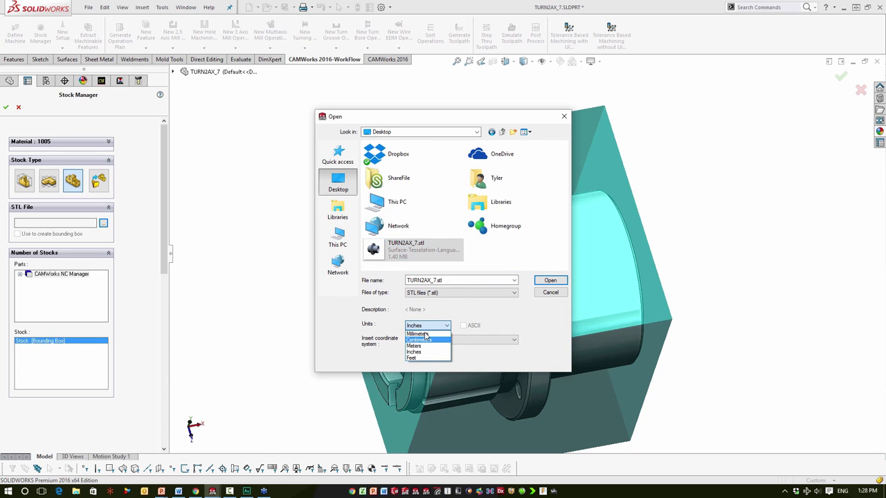
{"action": "left_click", "coordinate": [415, 352]}
{"action": "left_click", "coordinate": [550, 280]}
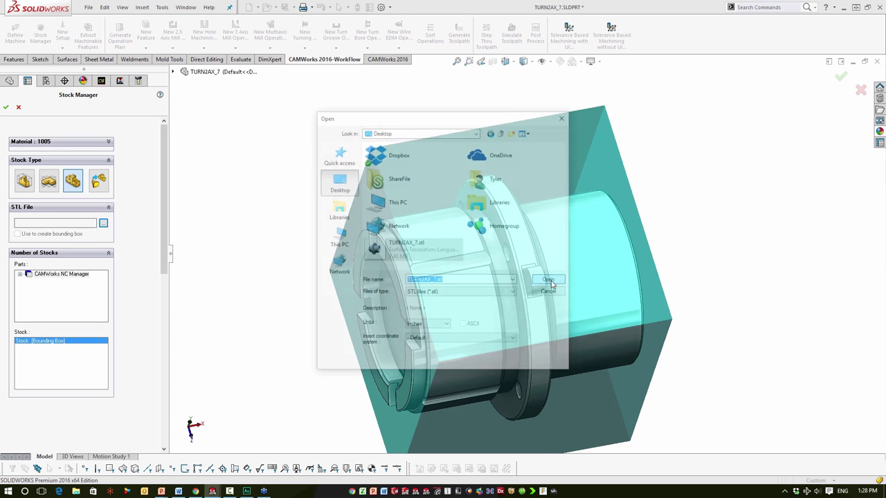
{"action": "middle_click_drag", "start_coordinate": [468, 315], "coordinate": [505, 257]}
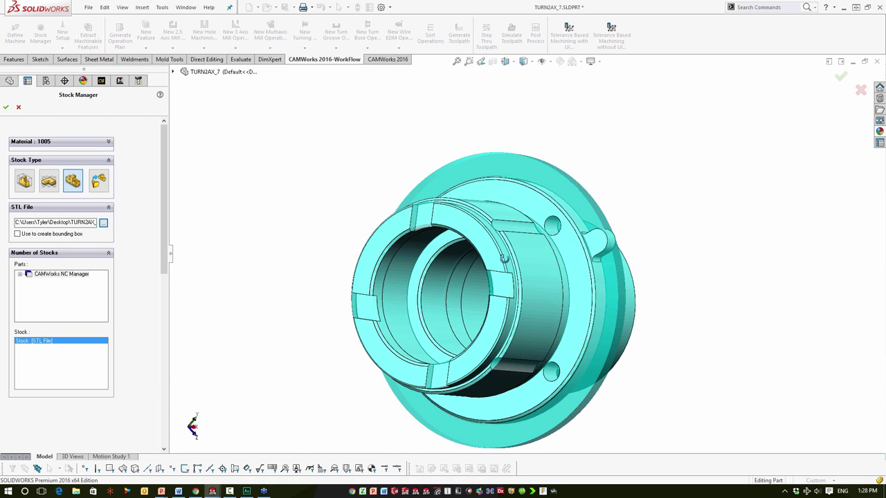
{"action": "middle_click_drag", "start_coordinate": [504, 257], "coordinate": [504, 251]}
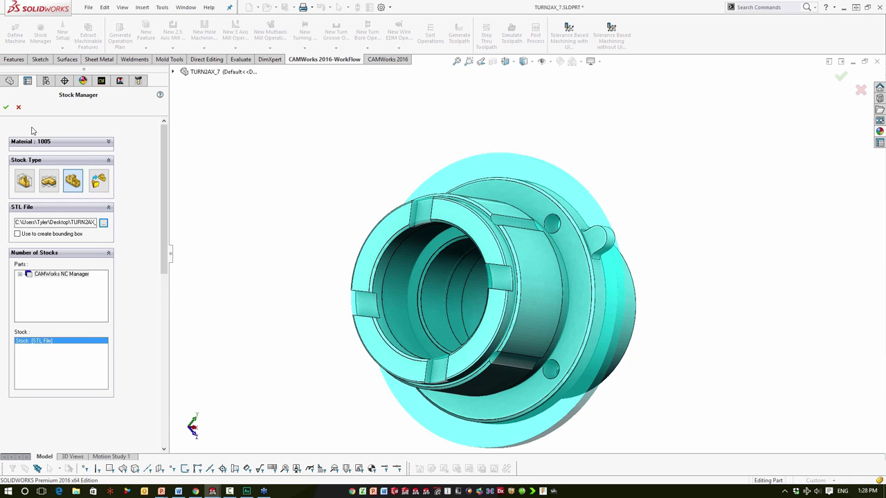
{"action": "left_click", "coordinate": [6, 106]}
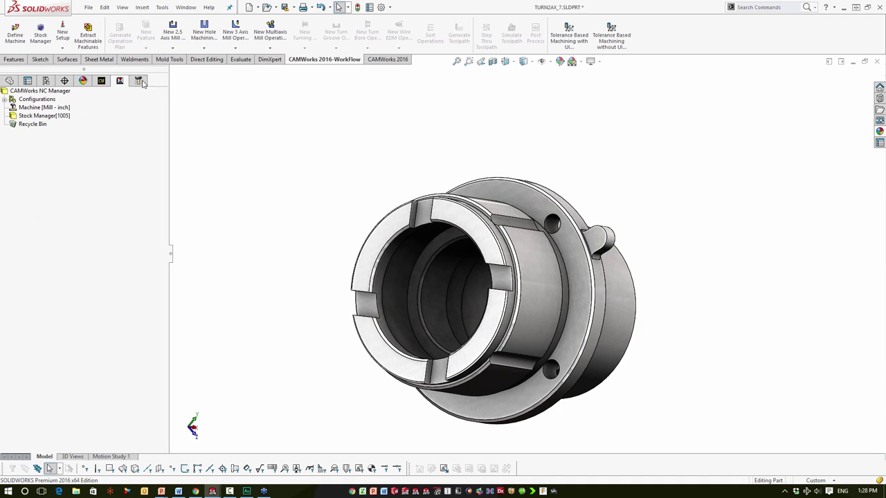
- Activate the Turn Single Turret - inch- 1 configuration and open its machine definition
{"action": "right_click", "coordinate": [31, 101]}
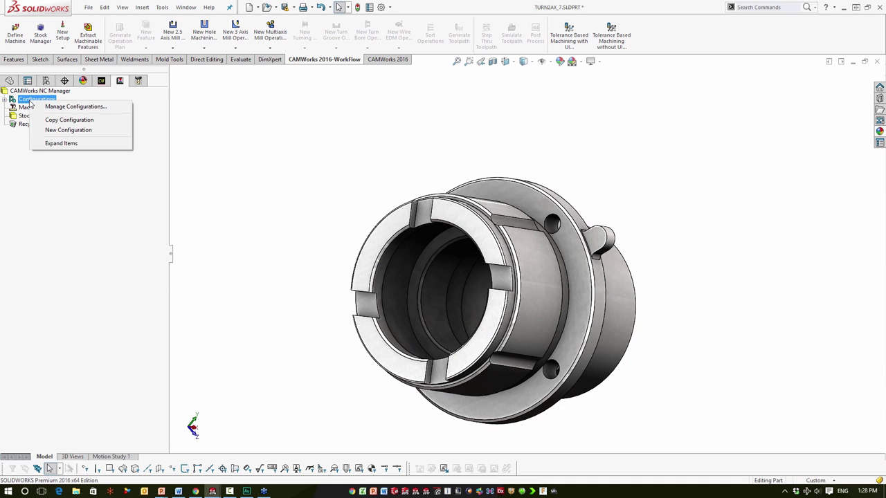
{"action": "left_click", "coordinate": [5, 101]}
{"action": "left_click", "coordinate": [5, 101]}
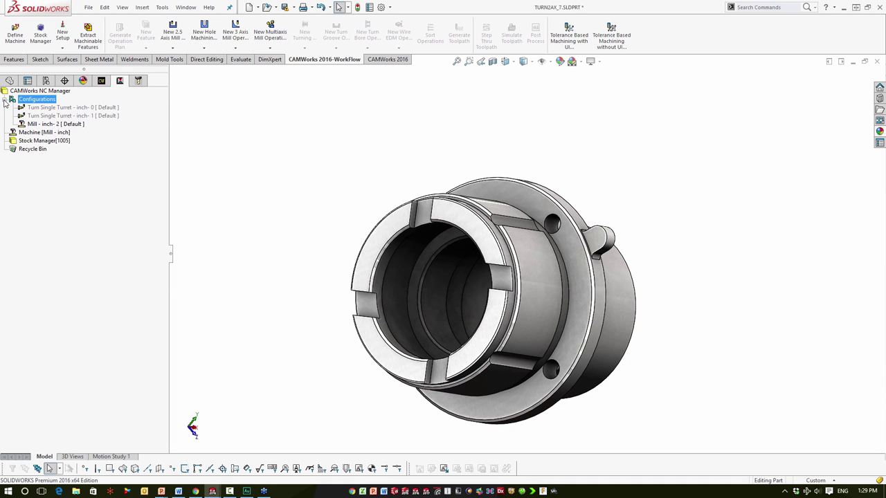
{"action": "double_click", "coordinate": [39, 115]}
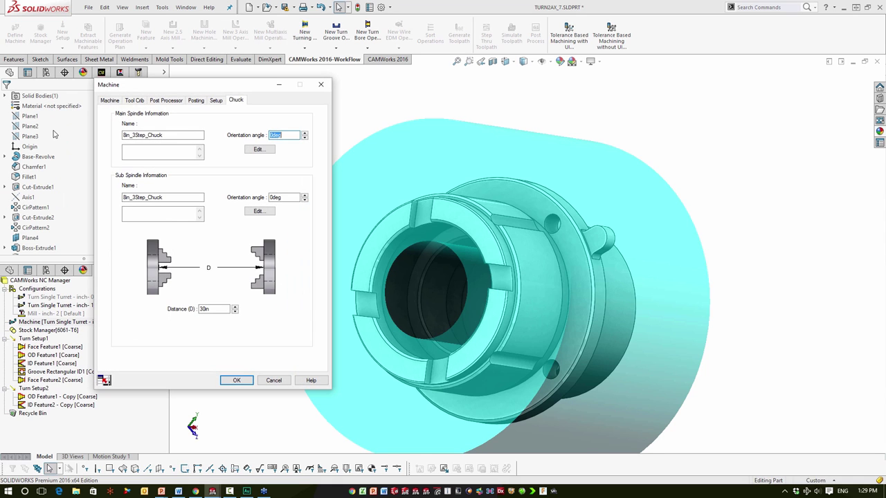
- Review the turning machine's sub-spindle option and the main and sub spindle chuck settings, then leave without saving changes
{"action": "left_click", "coordinate": [116, 101]}
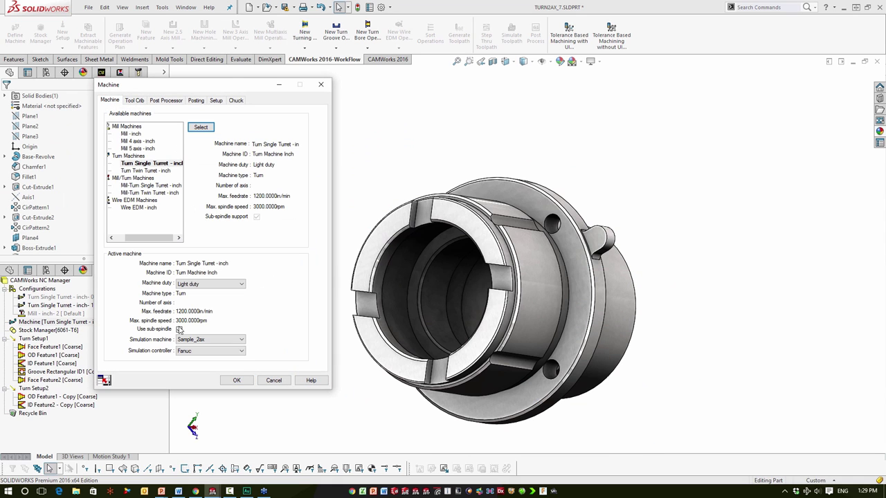
{"action": "left_click", "coordinate": [179, 330]}
{"action": "left_click", "coordinate": [179, 330]}
{"action": "left_click", "coordinate": [236, 101]}
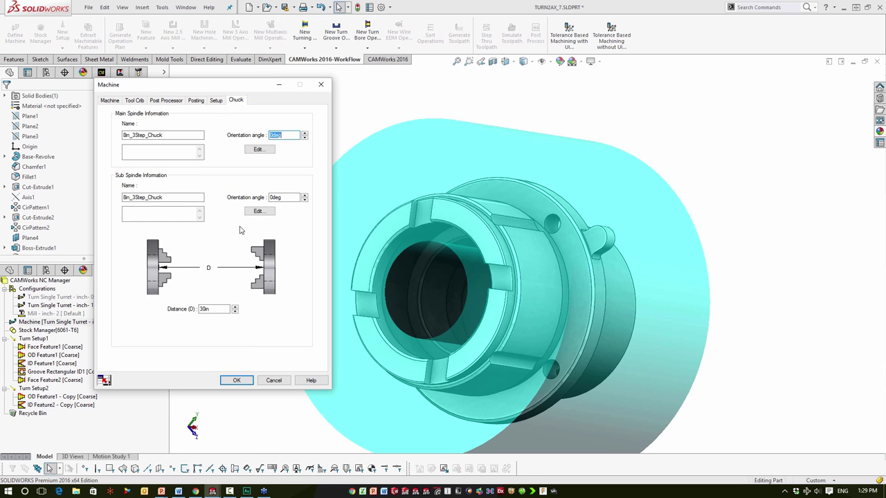
{"action": "left_click", "coordinate": [270, 382]}
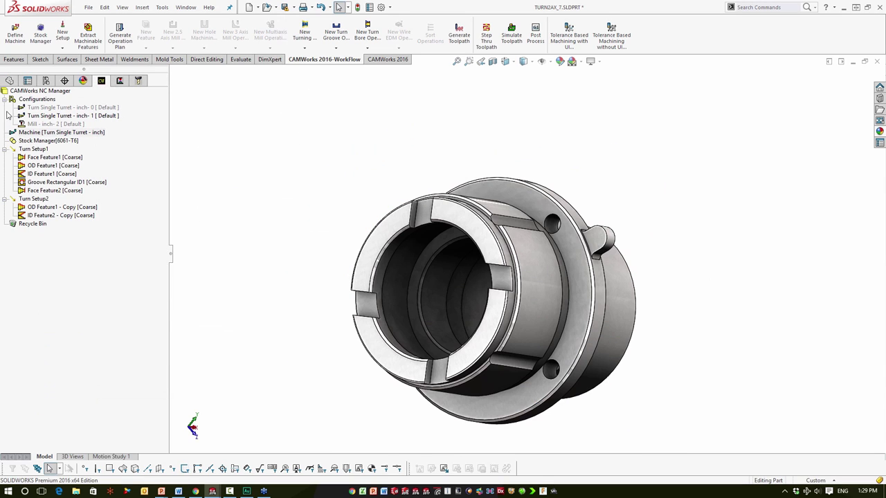
- Review the spindle choices in Face Feature2's definition under Turn Setup1, and leave it without saving changes
{"action": "left_click", "coordinate": [4, 99]}
{"action": "left_click", "coordinate": [13, 107]}
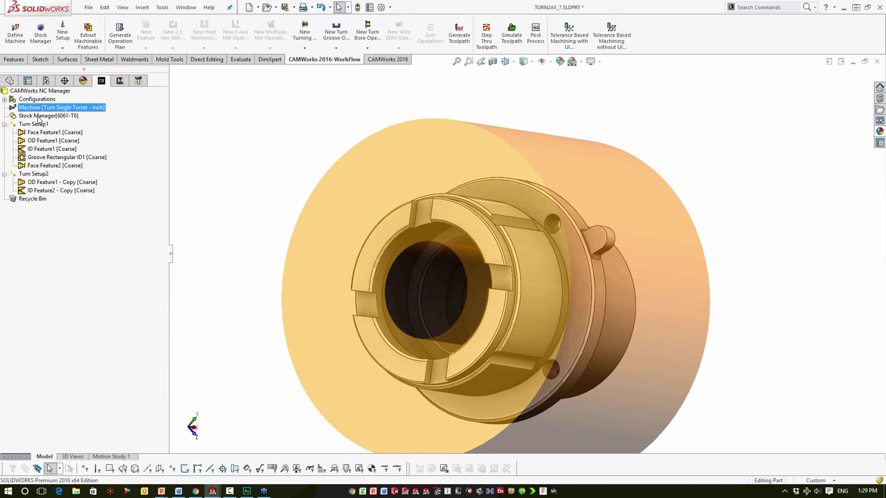
{"action": "left_click", "coordinate": [38, 125]}
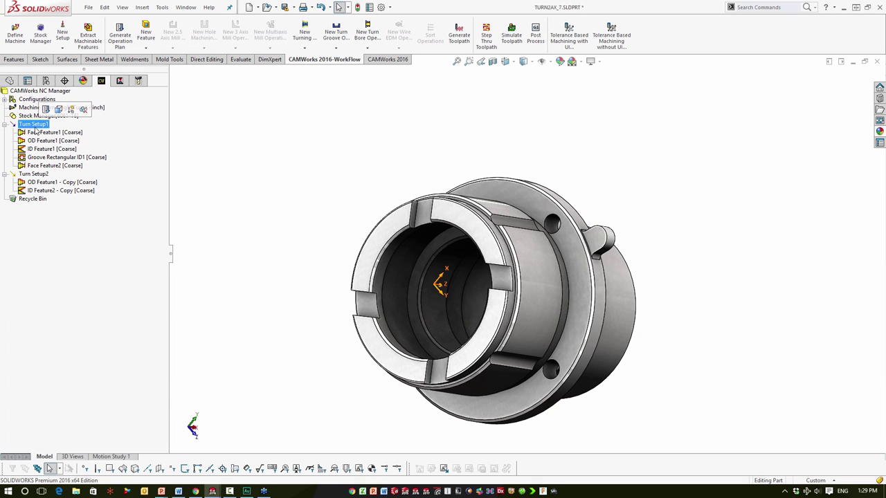
{"action": "double_click", "coordinate": [43, 166]}
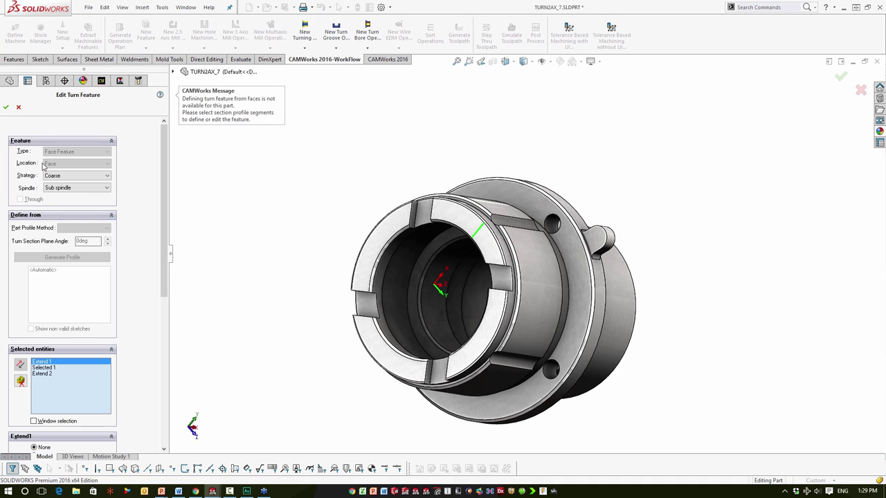
{"action": "left_click", "coordinate": [73, 189]}
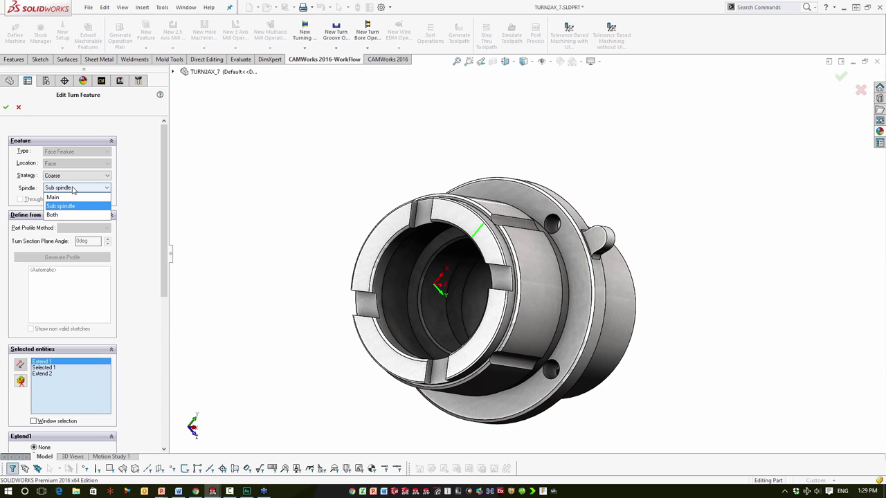
{"action": "left_click", "coordinate": [73, 188]}
{"action": "left_click", "coordinate": [18, 107]}
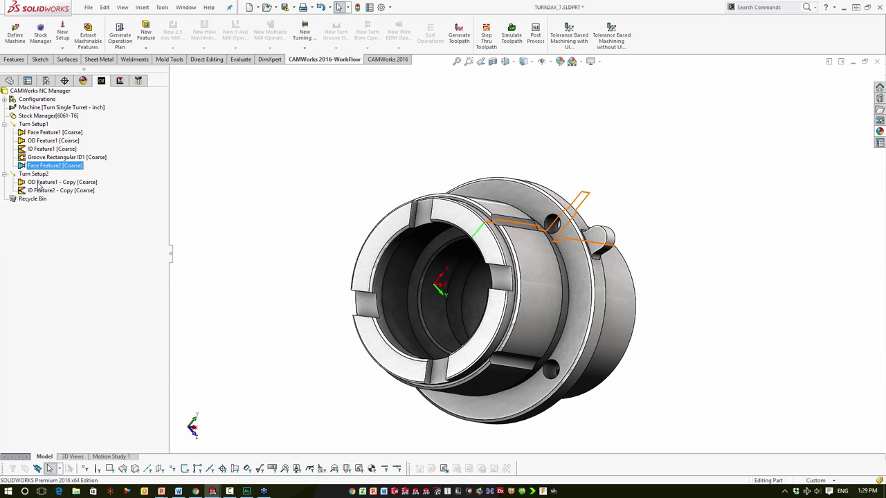
- Check the spindle assignment in the definition of OD Feature1 - Copy under Turn Setup2, and accept it as is
{"action": "double_click", "coordinate": [40, 184]}
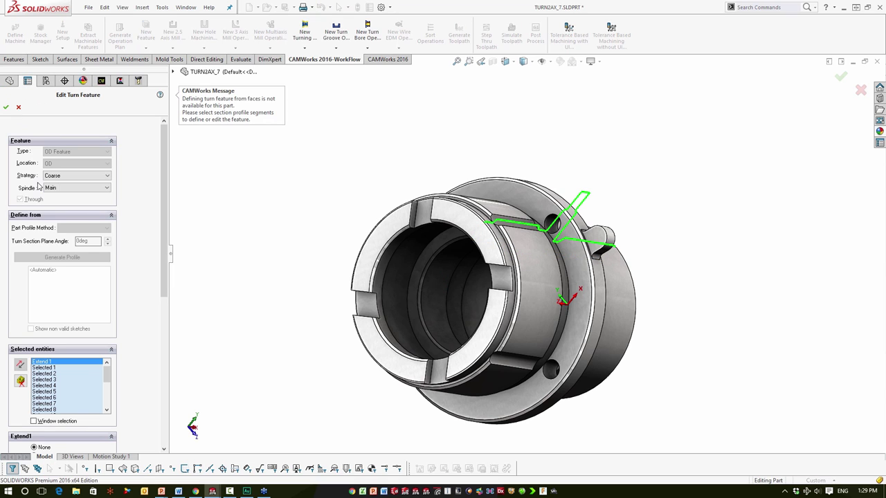
{"action": "left_click", "coordinate": [59, 188]}
{"action": "left_click", "coordinate": [59, 191]}
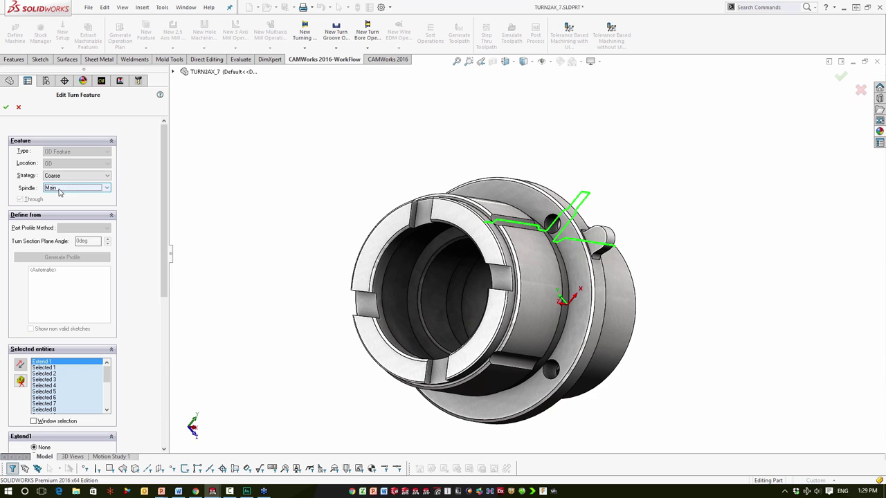
{"action": "left_click", "coordinate": [6, 108]}
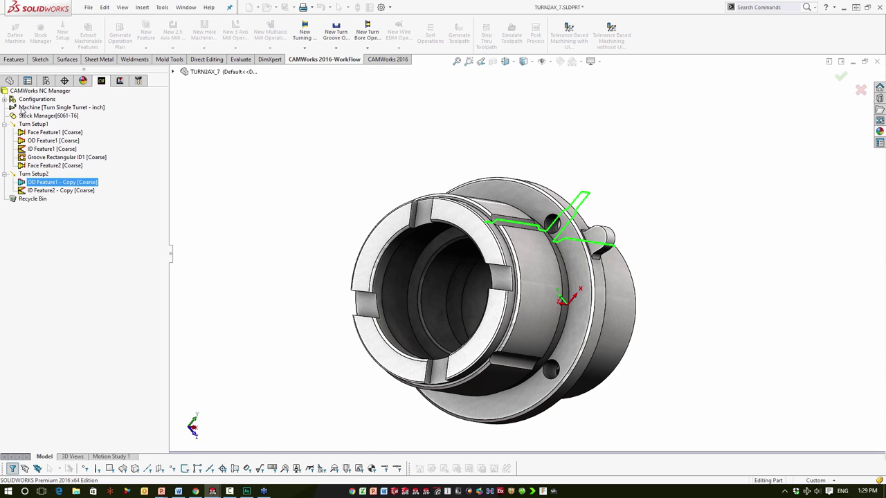
{"action": "left_click", "coordinate": [245, 149]}
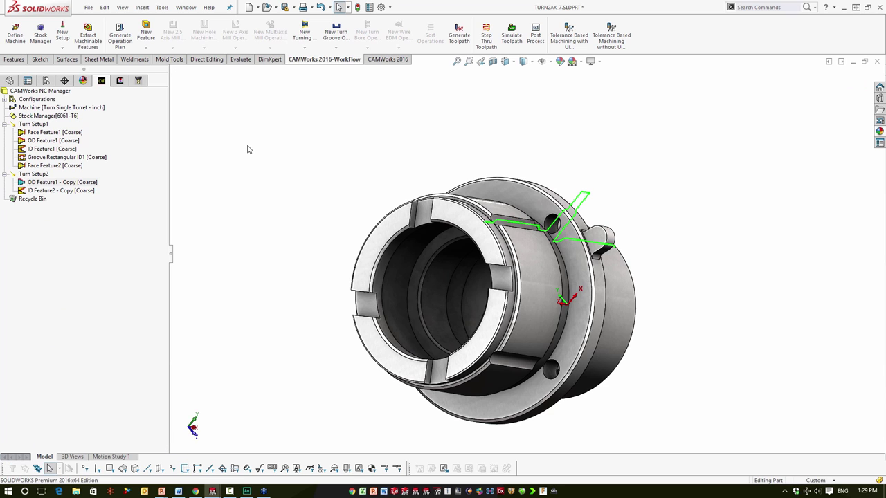
- Show the operation tree and look over the commands available for Turn Setup1, including the new sub spindle operation, without choosing one
{"action": "left_click", "coordinate": [119, 82]}
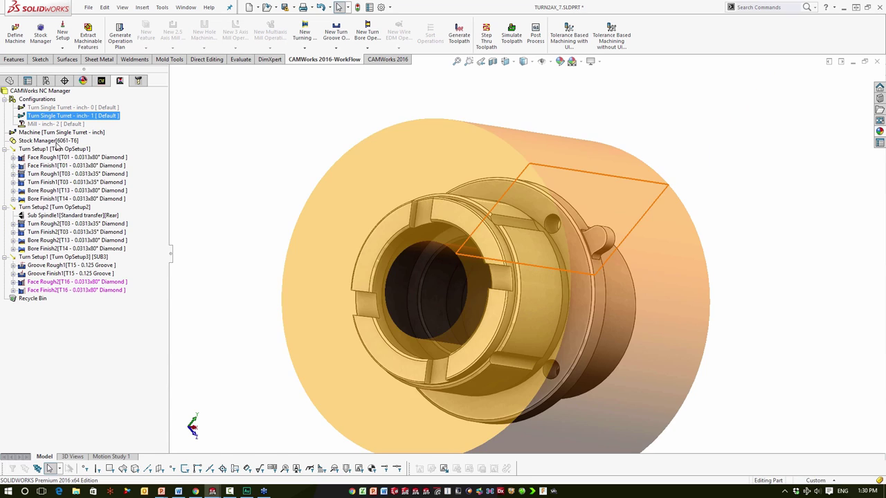
{"action": "right_click", "coordinate": [58, 148]}
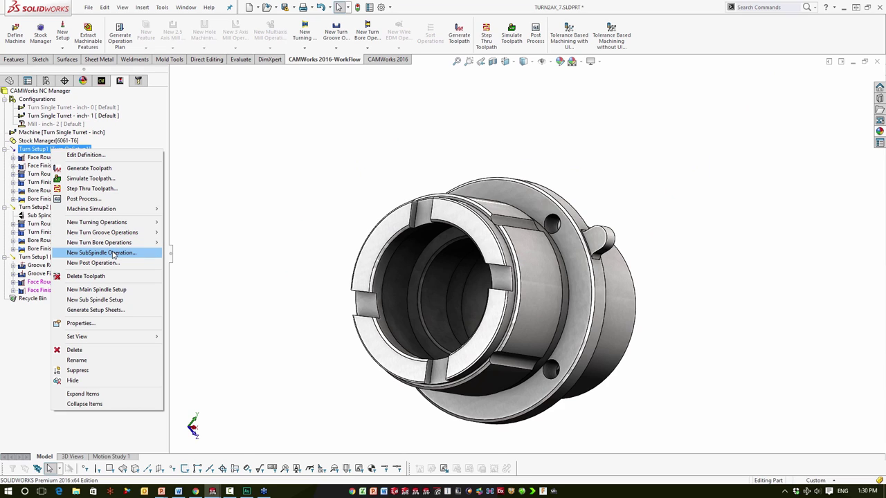
{"action": "left_click", "coordinate": [197, 225]}
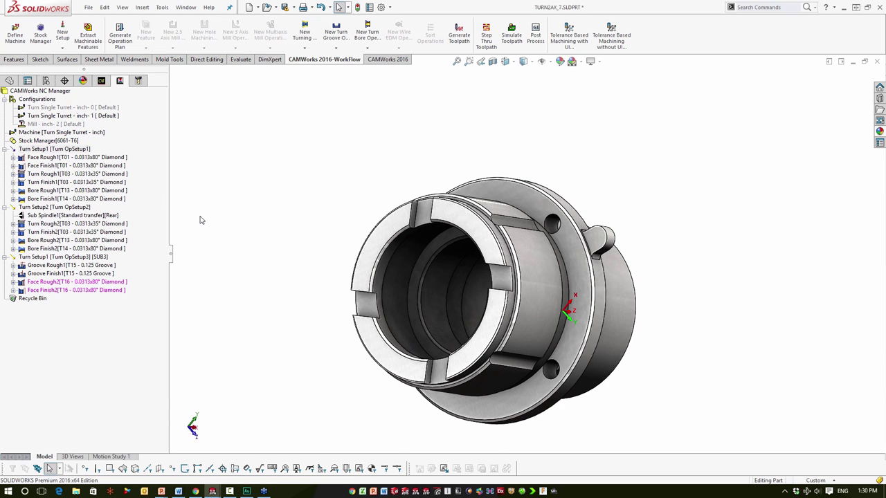